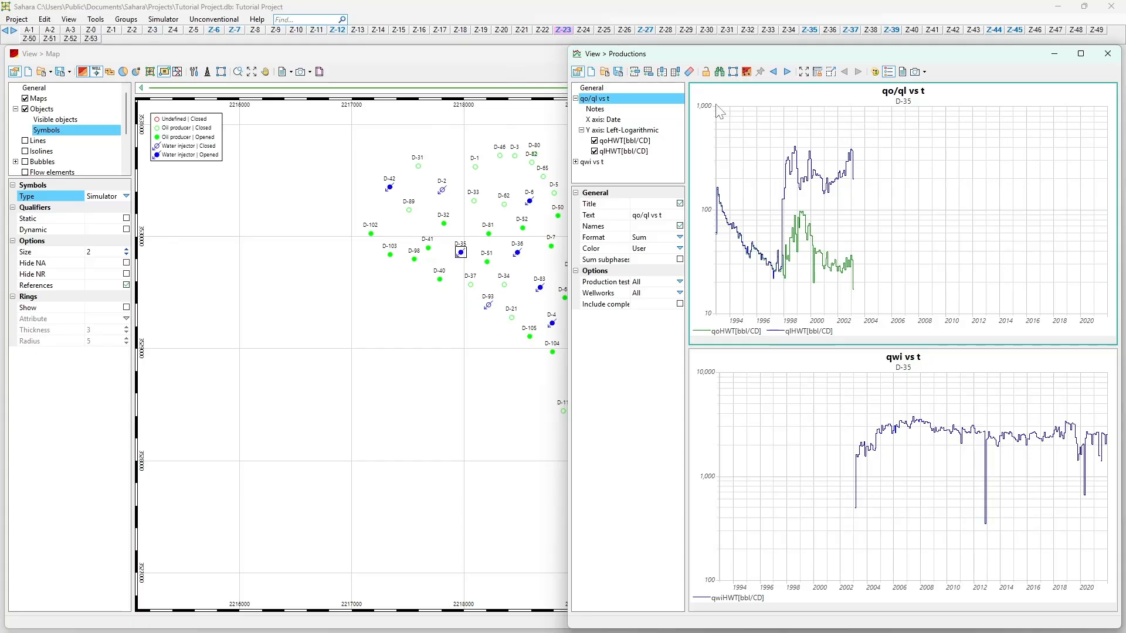
# Auto-configure the layout so the Map and Productions views sit side by side.
pyautogui.click(68, 19)
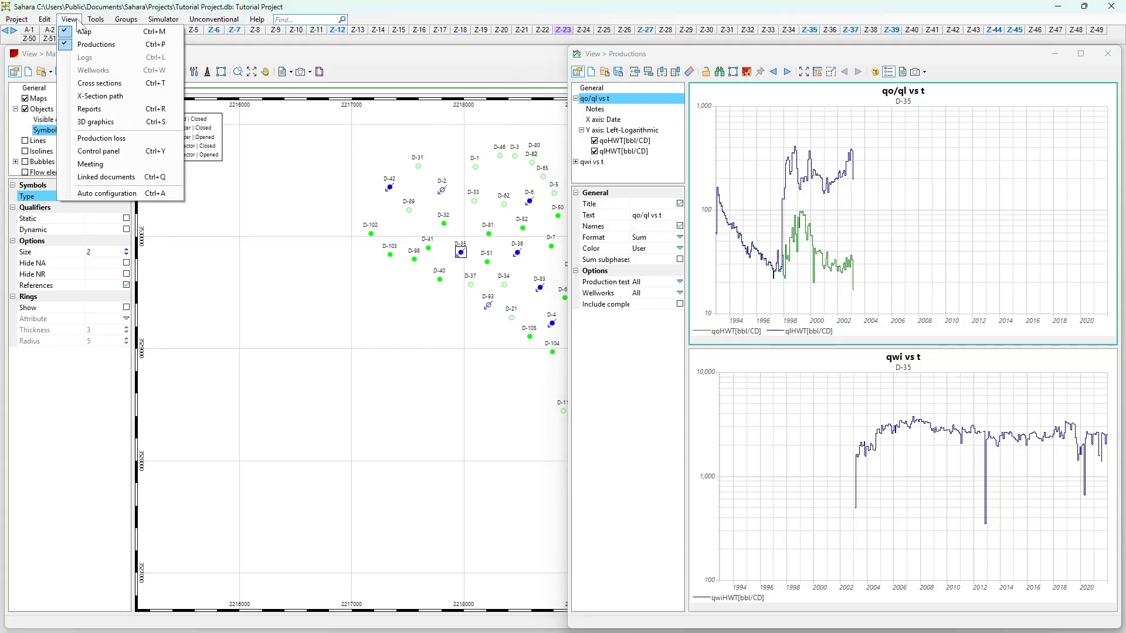
pyautogui.click(109, 194)
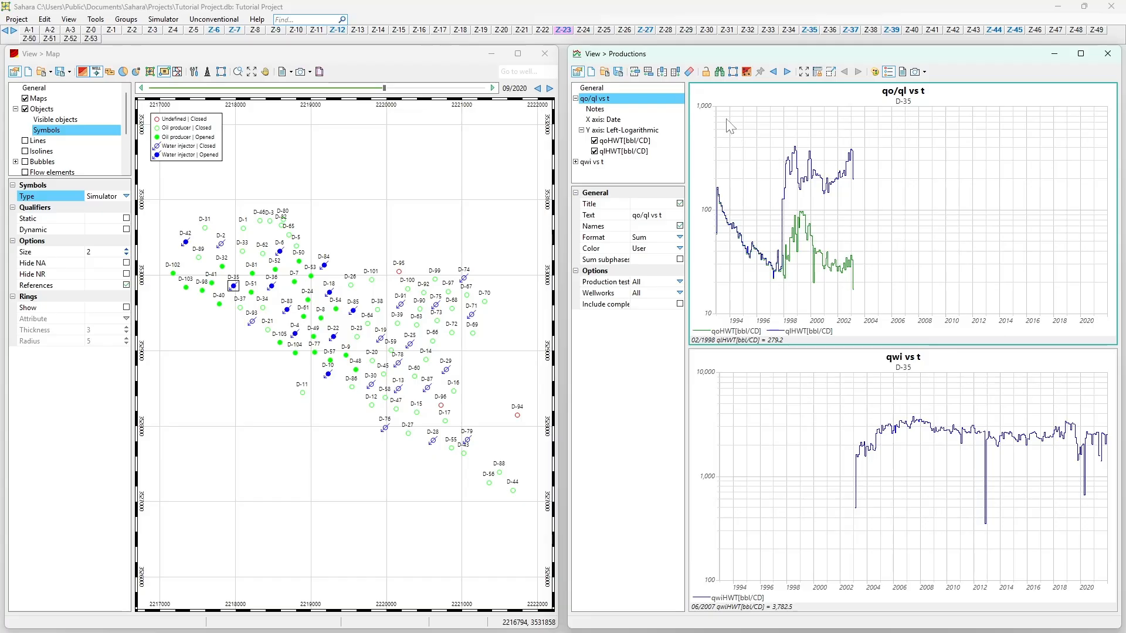
# Try adding an empty chart beside the qo/ql vs t chart, and delete it again.
pyautogui.click(675, 73)
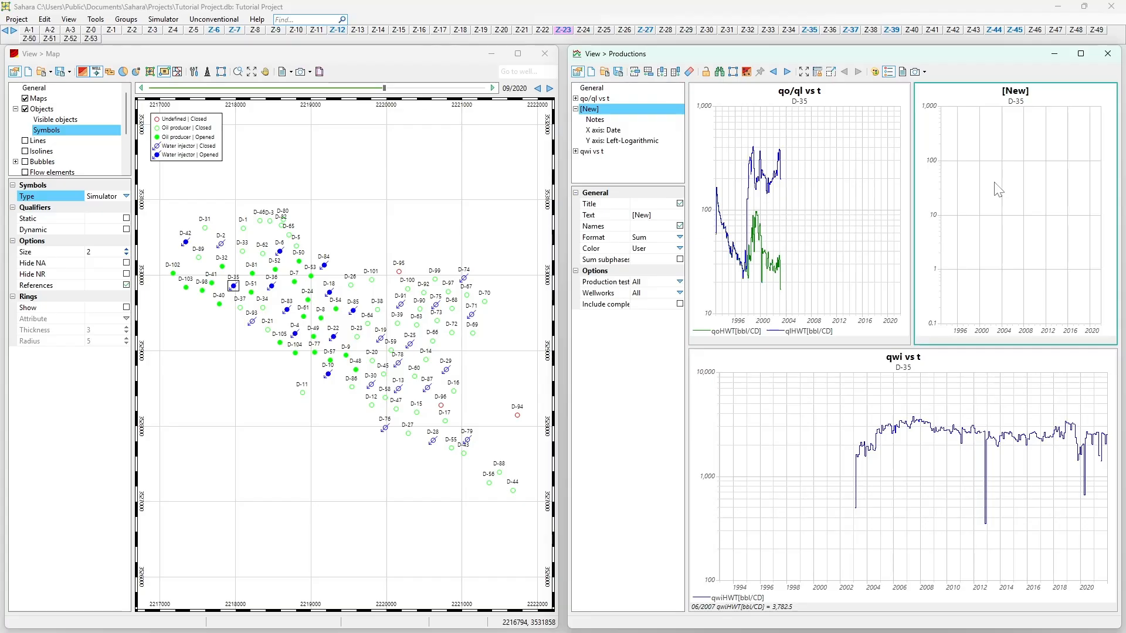
pyautogui.click(689, 71)
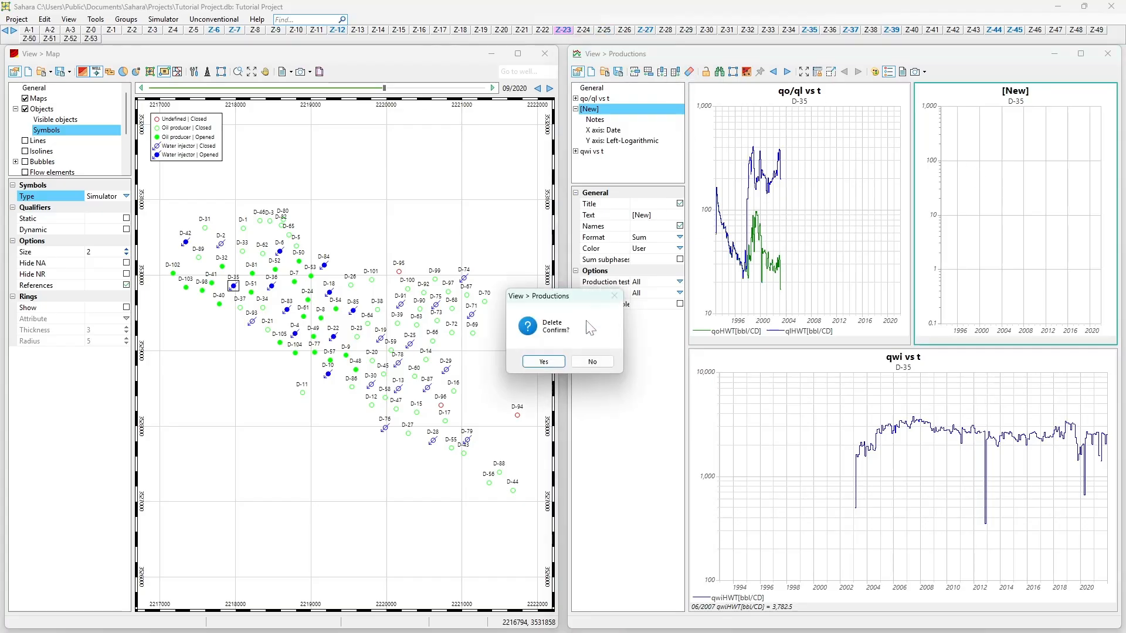
pyautogui.click(554, 364)
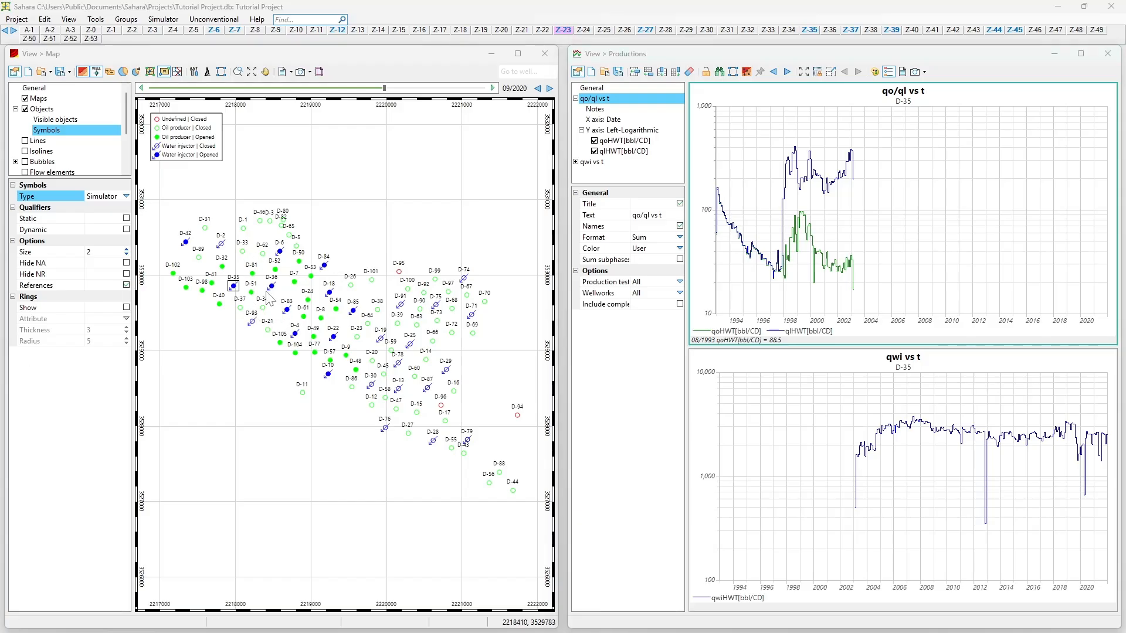
# Select well D-81 on the map, and centre the map on the well with alias 32 using the well search.
pyautogui.click(252, 274)
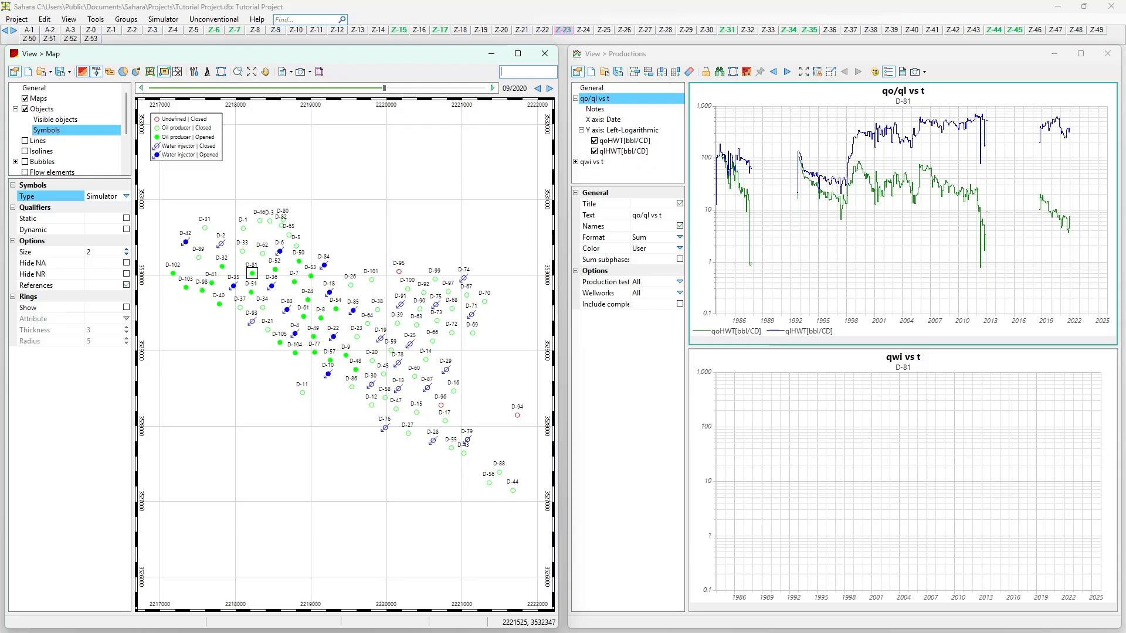
pyautogui.click(528, 71)
pyautogui.write('3')
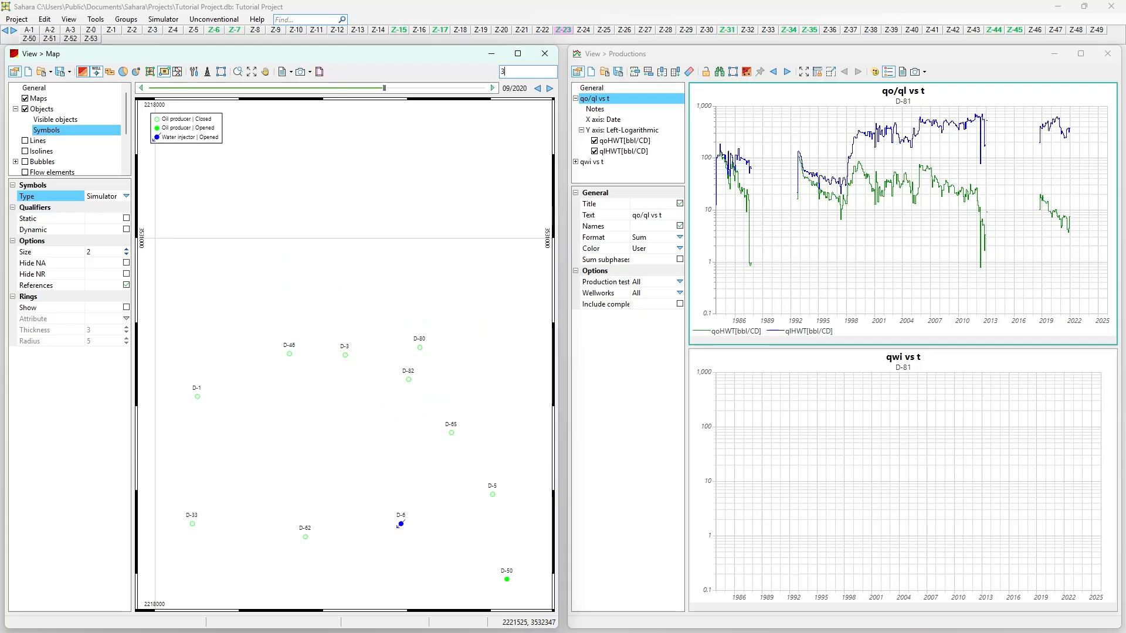
pyautogui.write('2')
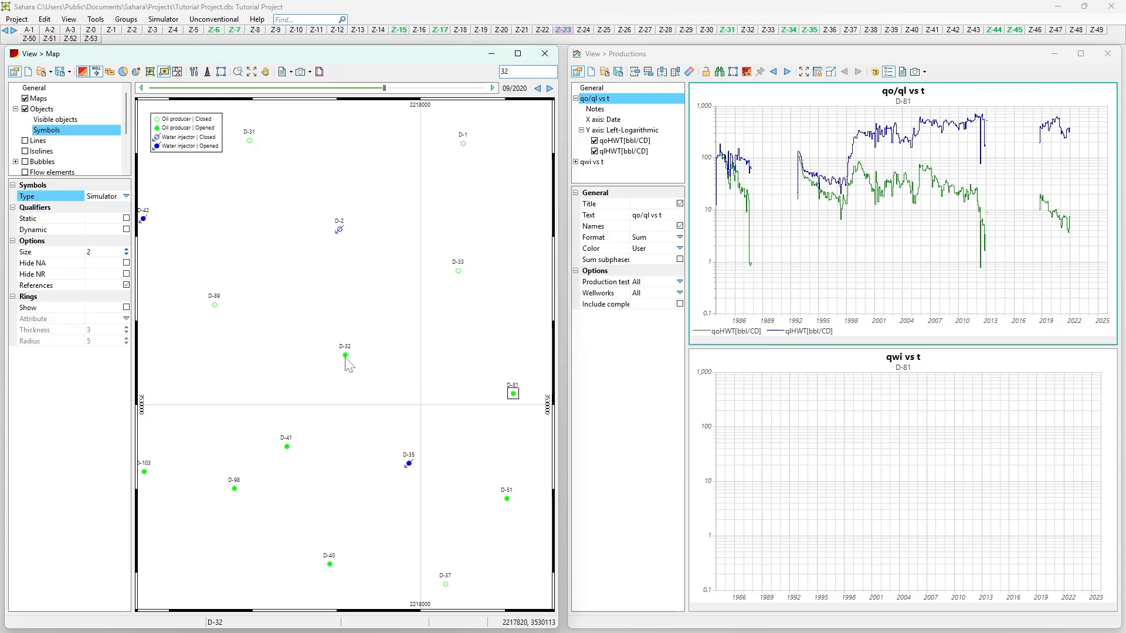
pyautogui.click(397, 278)
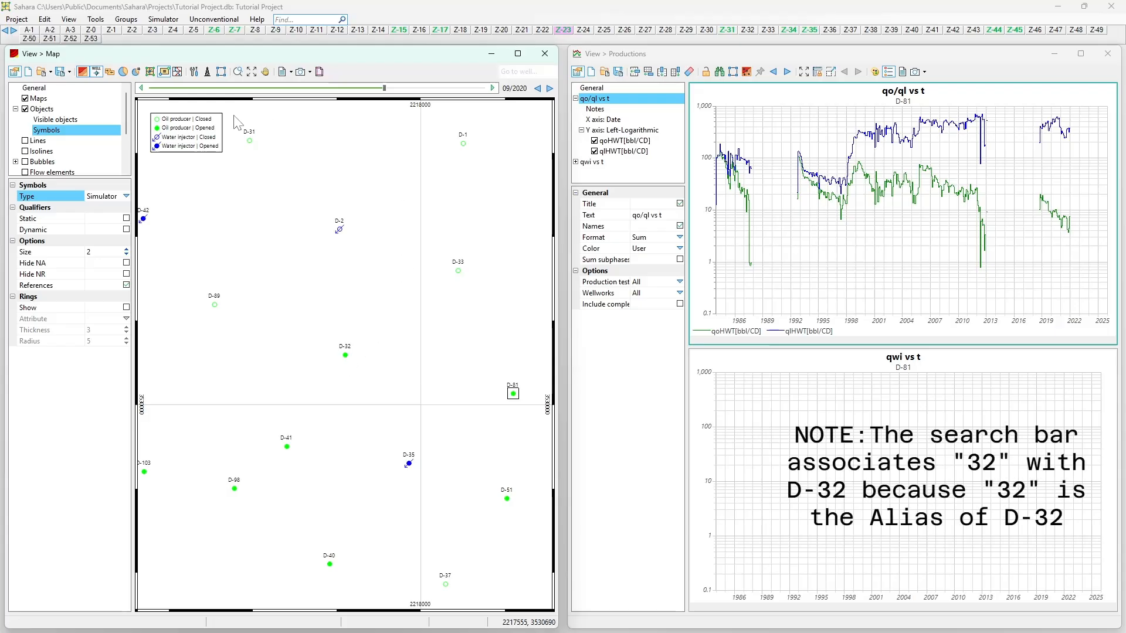
# Go to object D-32 from the map by searching for 32, making it the selected well.
pyautogui.rightClick(365, 168)
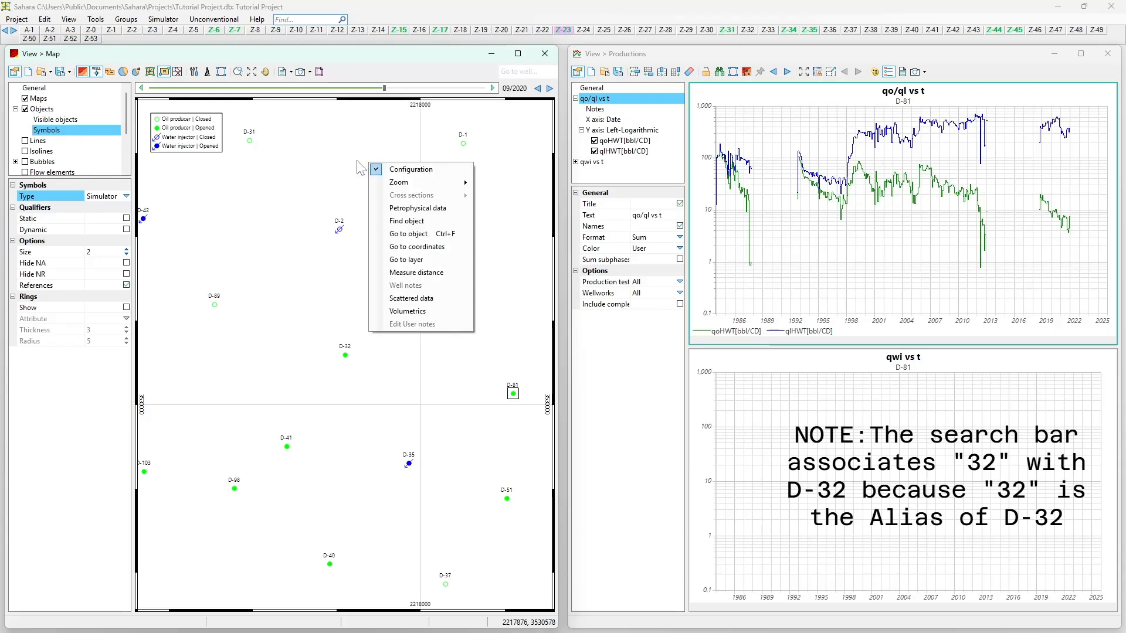
pyautogui.click(401, 234)
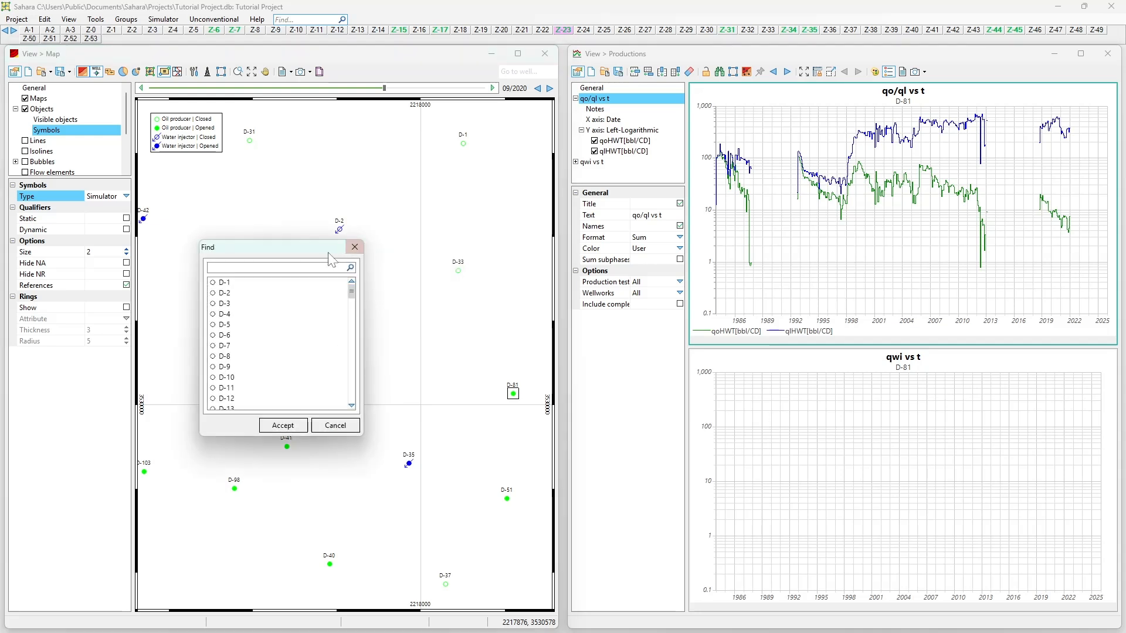
pyautogui.write('32')
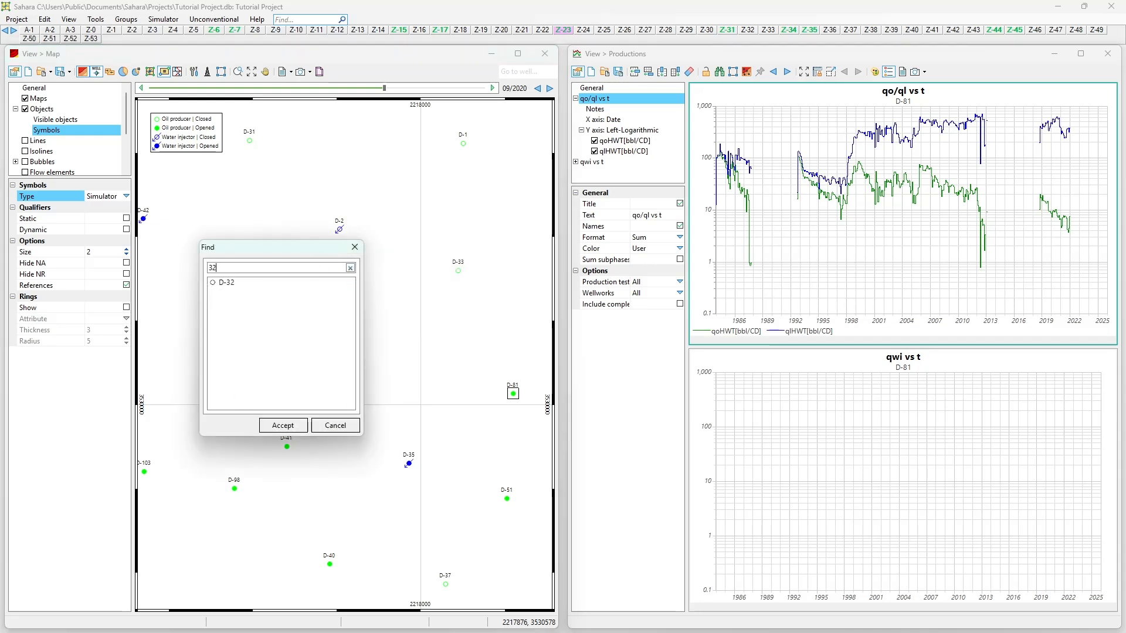
pyautogui.click(217, 283)
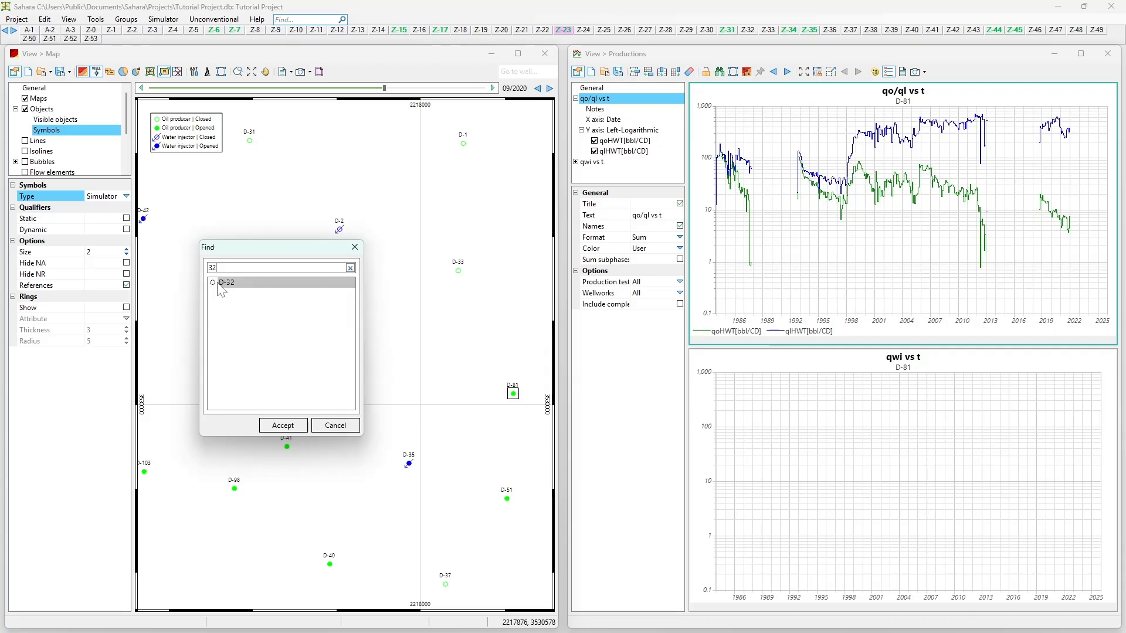
pyautogui.click(281, 425)
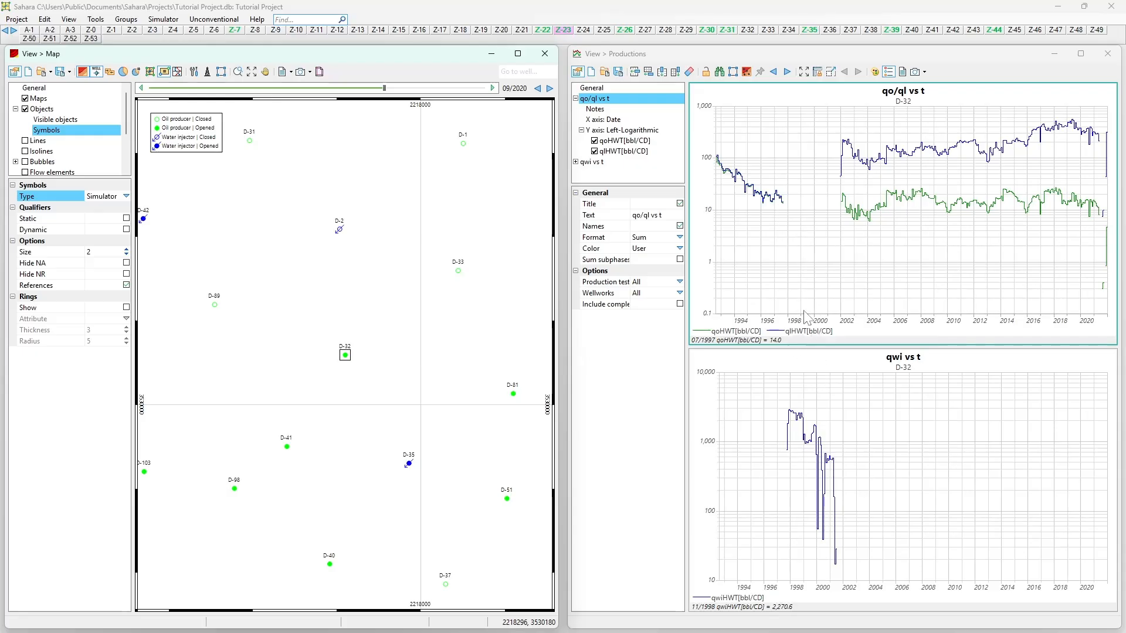
# Place the date bar at 08/1997 on the qo/ql vs t chart using Go to date at the mouse position.
pyautogui.rightClick(786, 204)
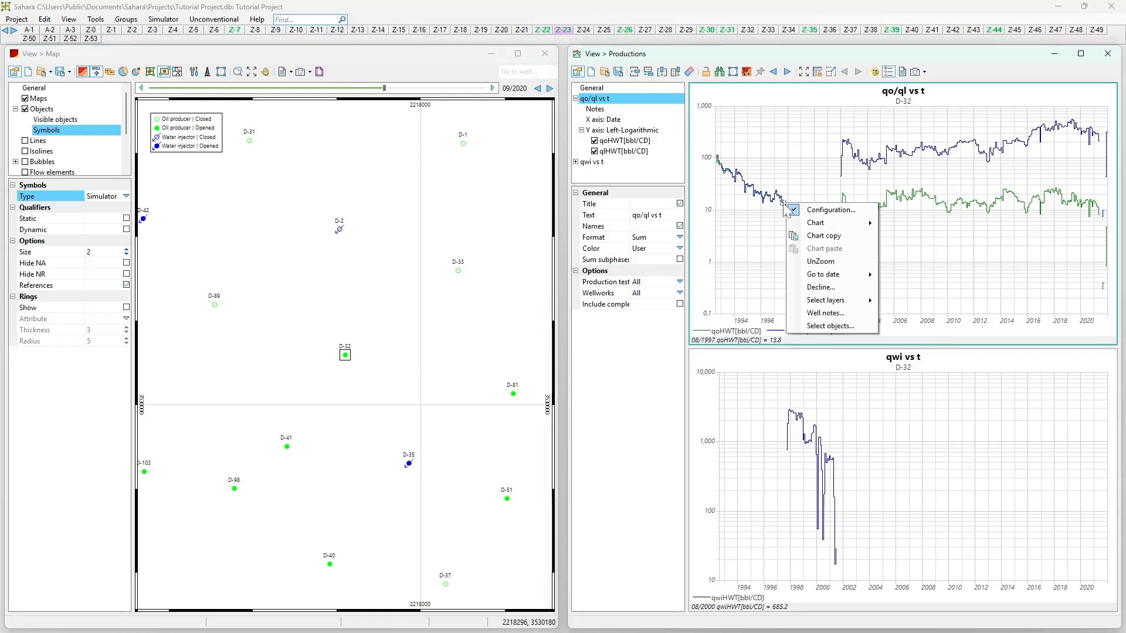
pyautogui.moveTo(812, 223)
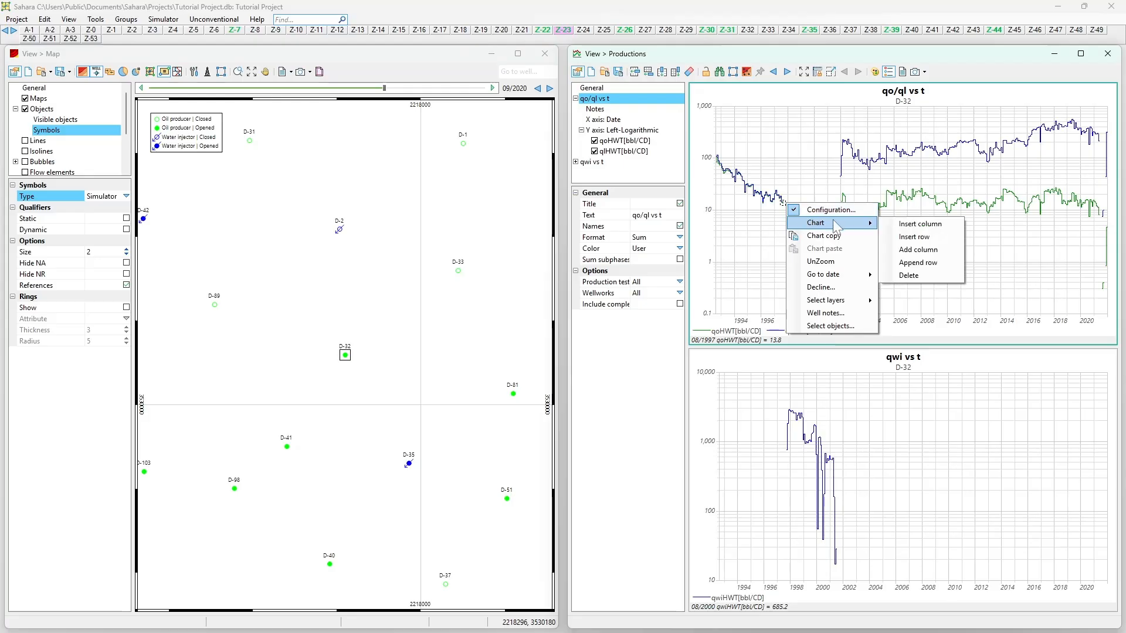
pyautogui.moveTo(835, 276)
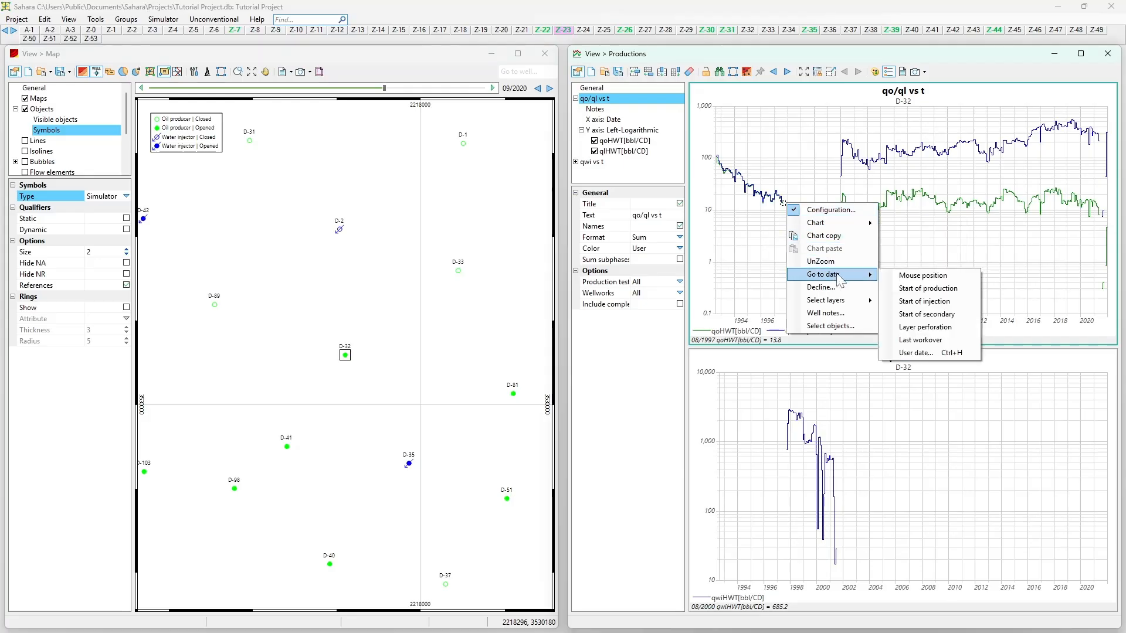
pyautogui.click(887, 278)
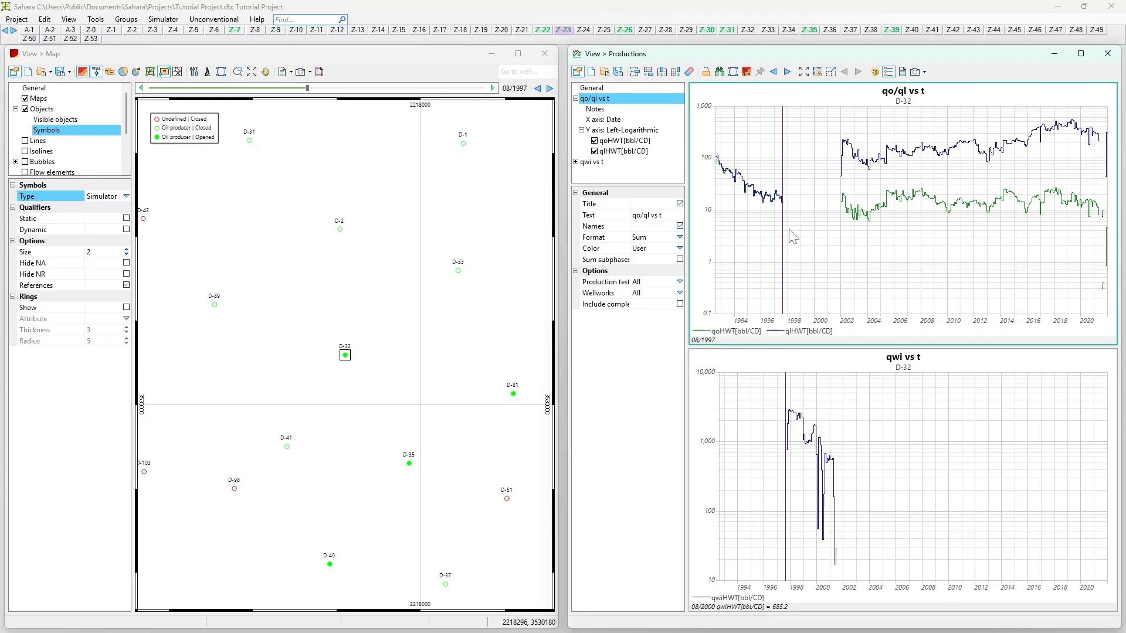
# Move the date bar on the qo/ql vs t chart to 06/2001, back to 06/1992 and forward to 11/1997 to examine well status changes.
pyautogui.moveTo(783, 236); pyautogui.dragTo(831, 243)
pyautogui.moveTo(833, 242); pyautogui.dragTo(834, 241)
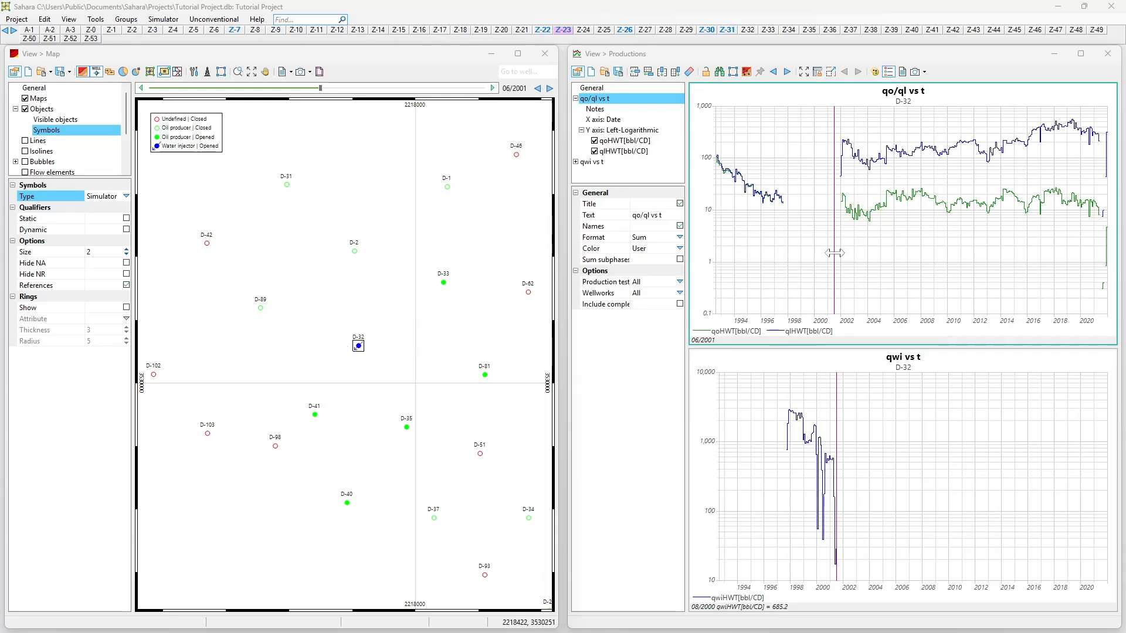
pyautogui.moveTo(833, 253); pyautogui.dragTo(712, 210)
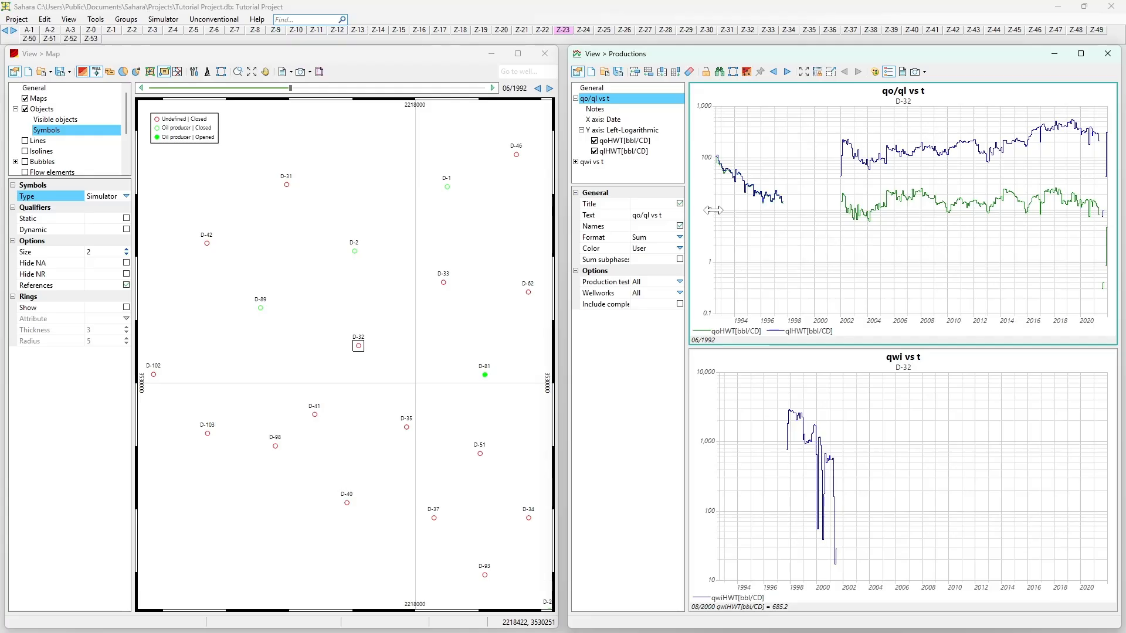
pyautogui.moveTo(712, 210); pyautogui.dragTo(787, 237)
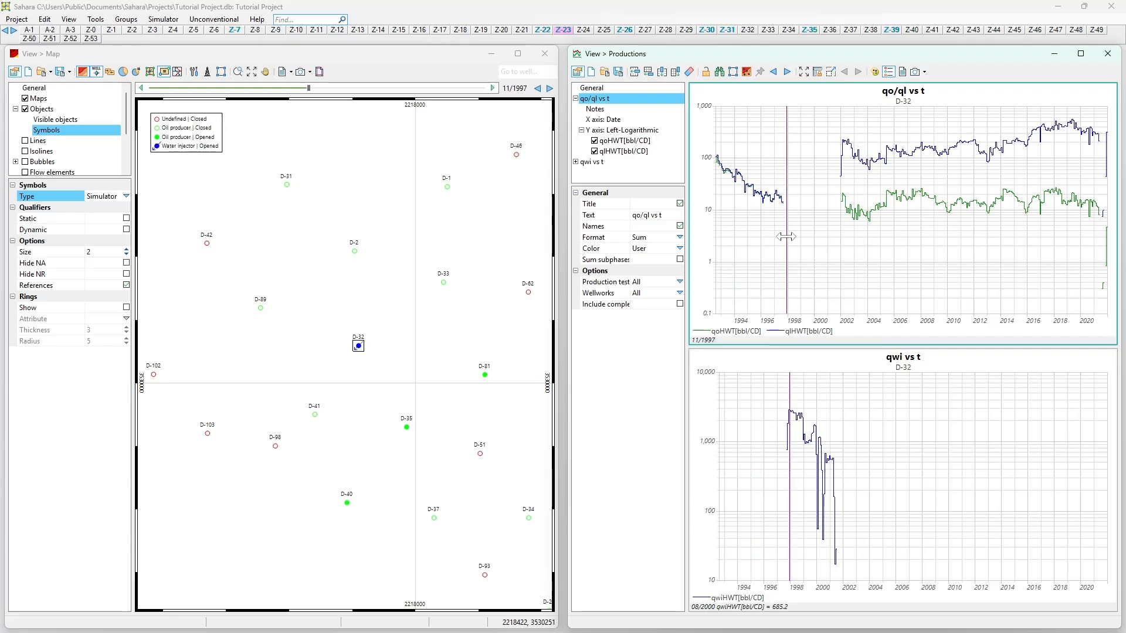
pyautogui.click(801, 408)
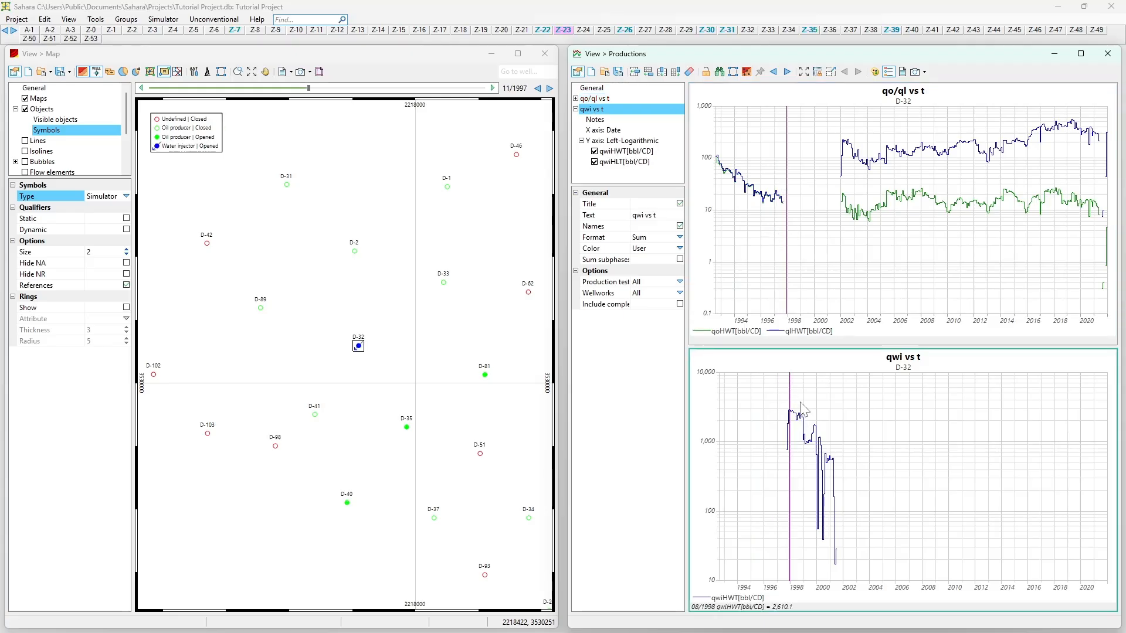
pyautogui.click(617, 155)
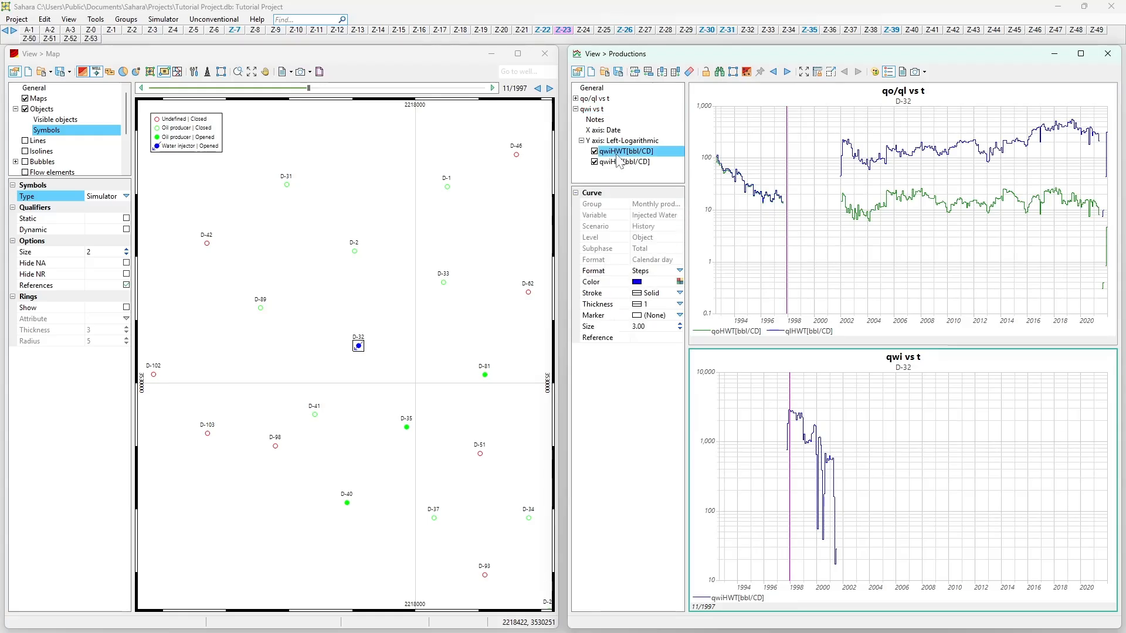
pyautogui.click(618, 161)
pyautogui.click(615, 151)
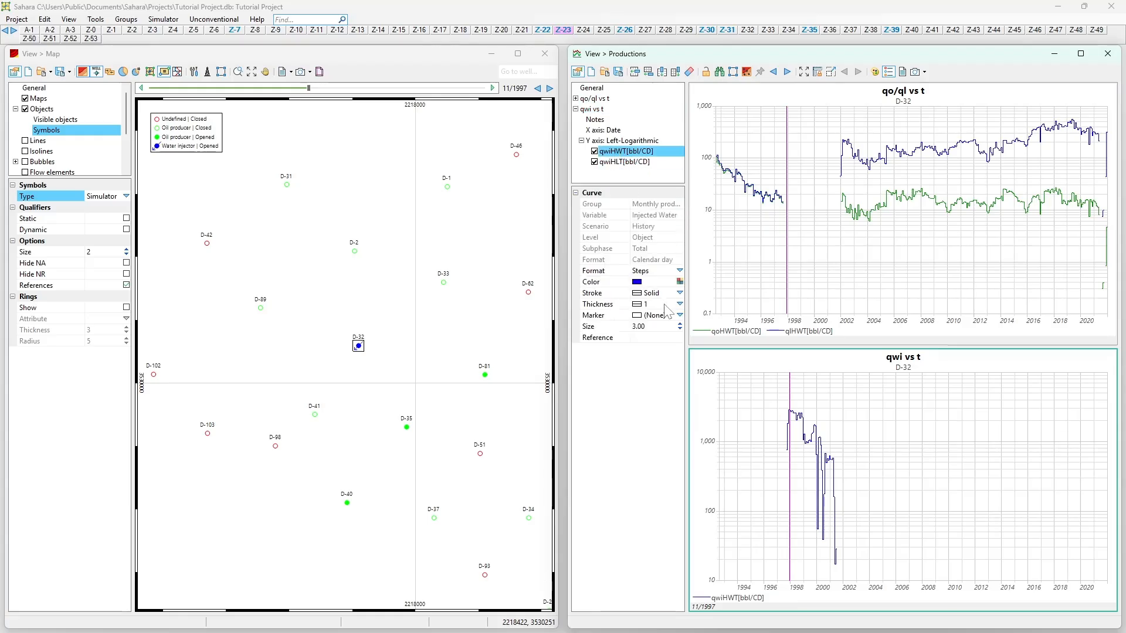
pyautogui.click(680, 282)
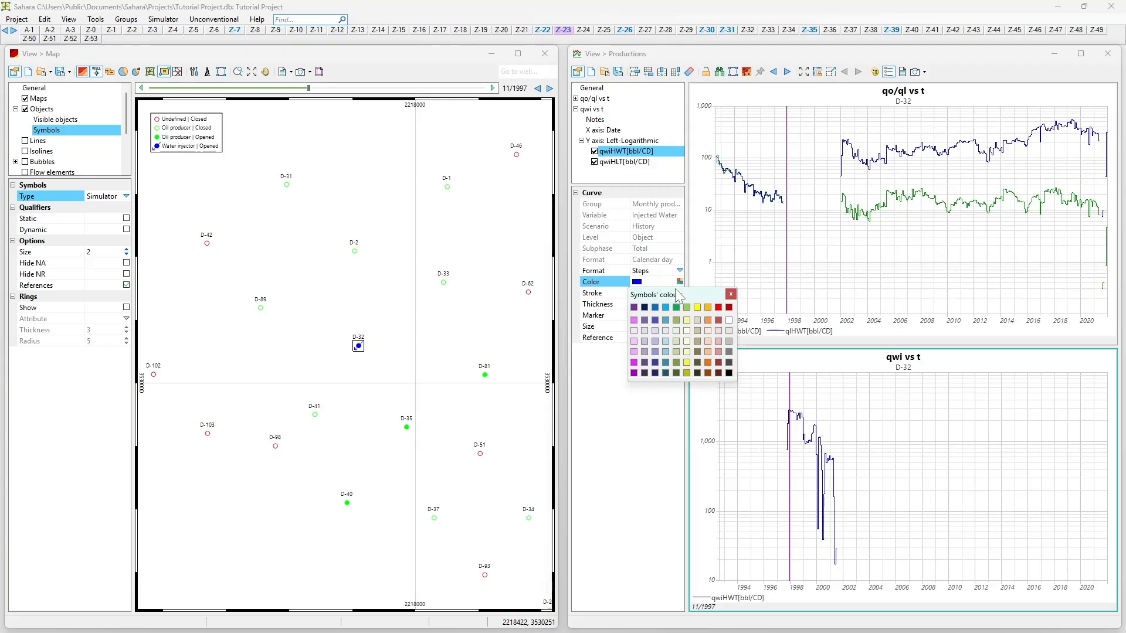
pyautogui.click(730, 294)
# Change the color of the qlHWT curve in the qo/ql vs t chart to black.
pyautogui.click(746, 265)
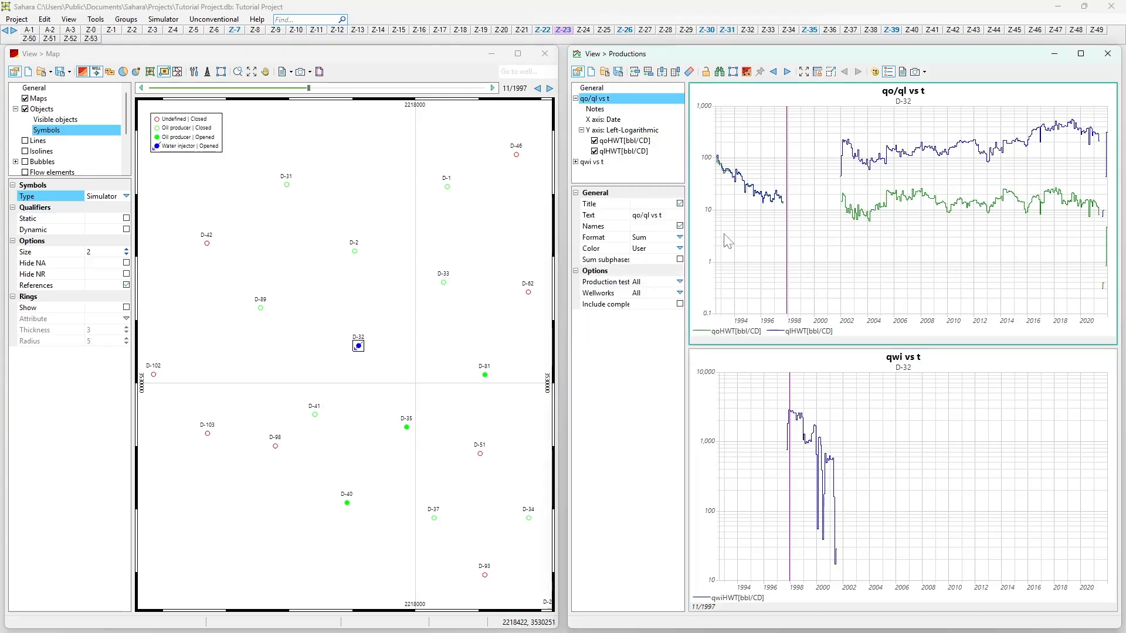
pyautogui.click(620, 151)
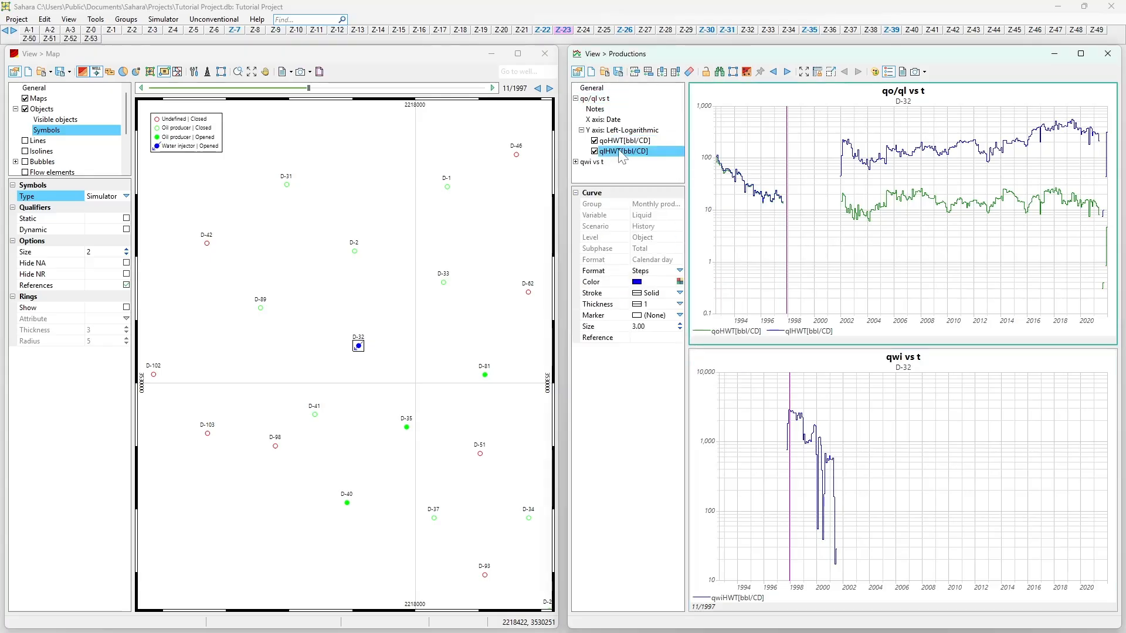
pyautogui.click(679, 282)
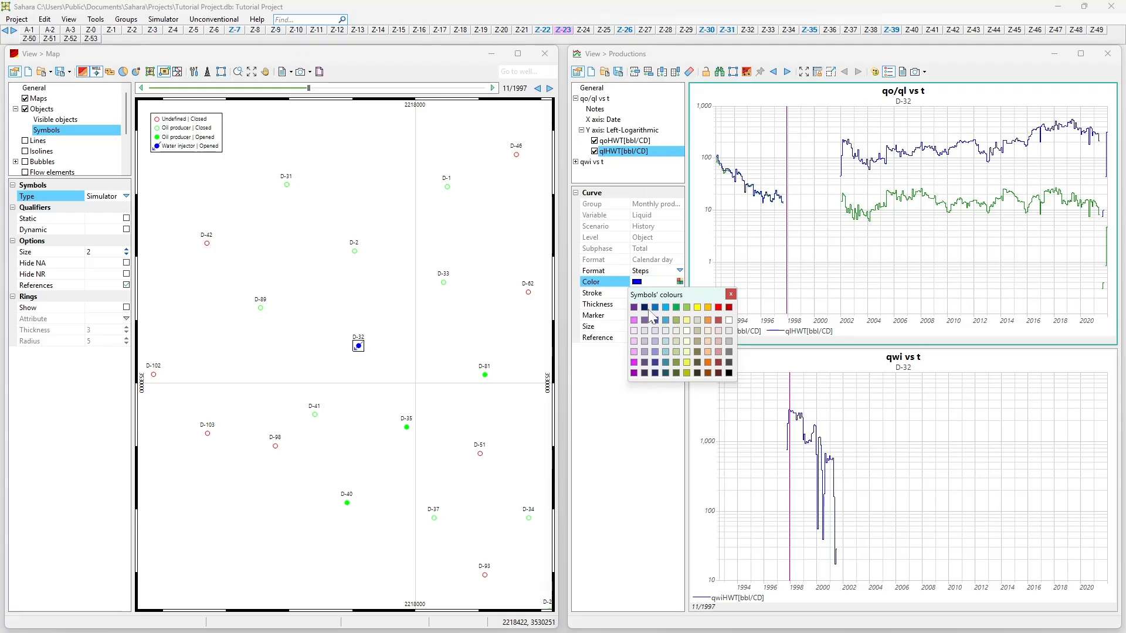
pyautogui.click(729, 373)
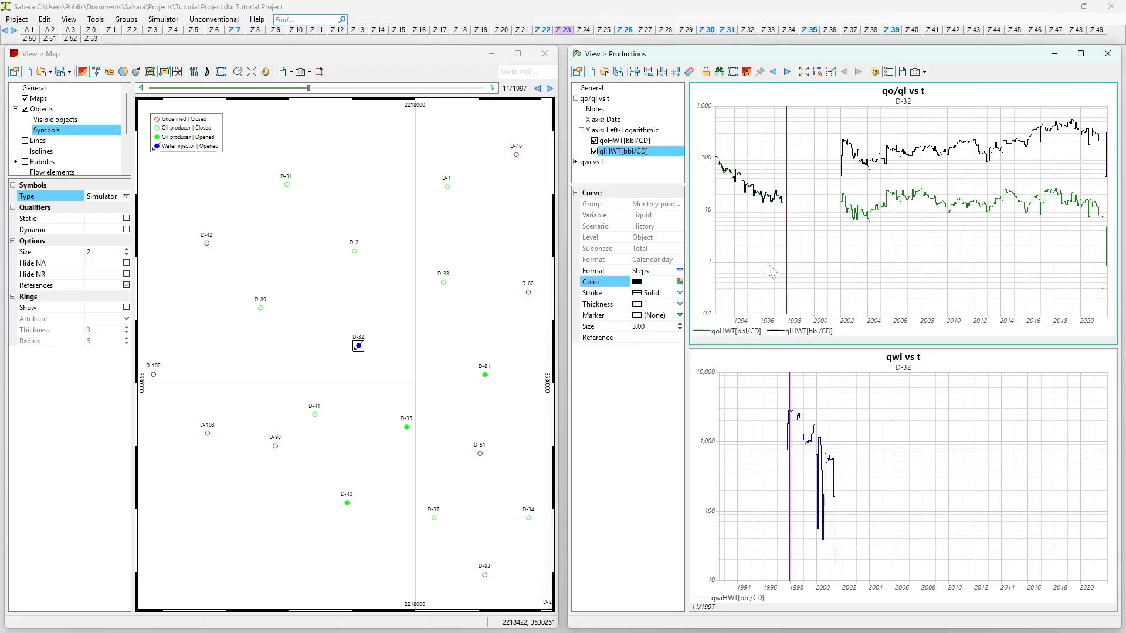
# Move the date bar on the qwi vs t chart to 01/2002, 10/2006 and back to 10/1997 to examine the wells' status on the map.
pyautogui.click(765, 406)
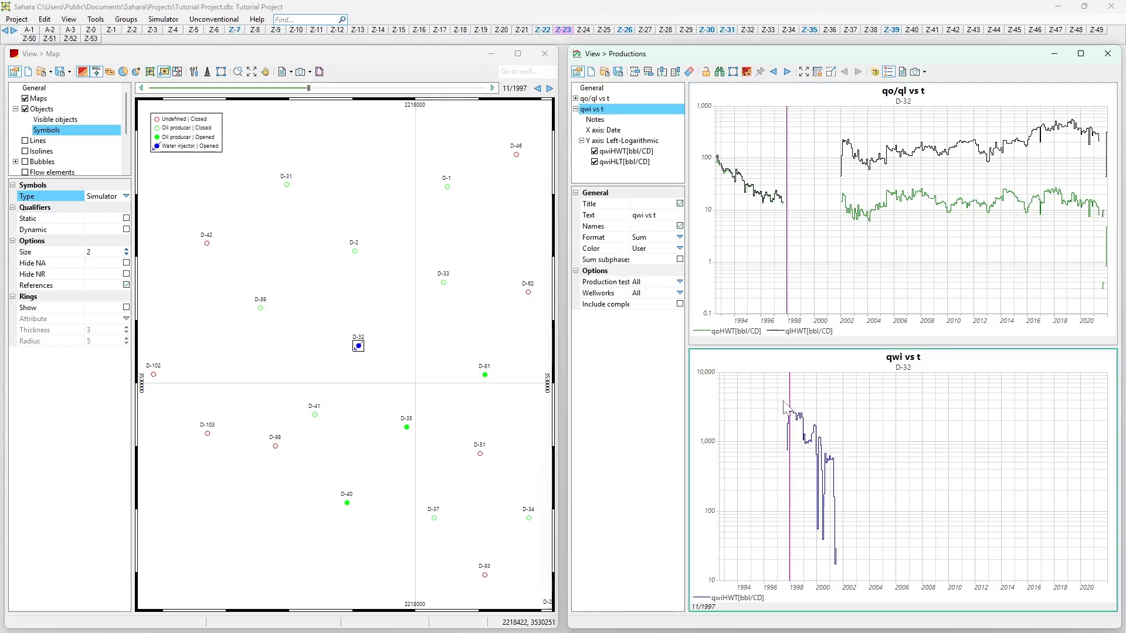
pyautogui.moveTo(789, 393); pyautogui.dragTo(843, 405)
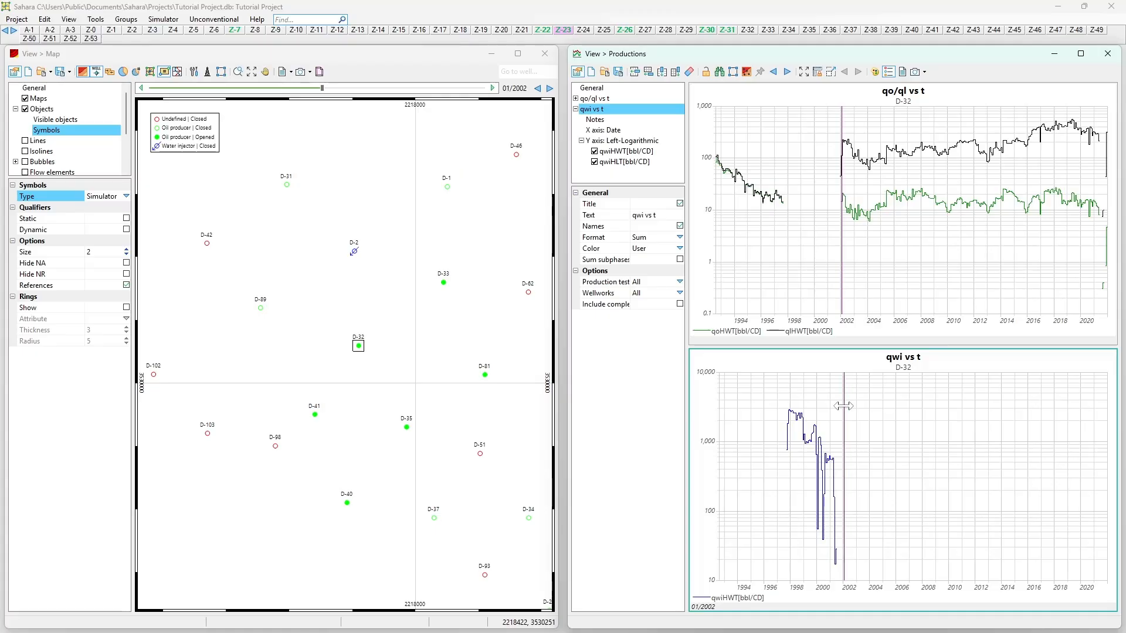
pyautogui.moveTo(843, 405); pyautogui.dragTo(905, 418)
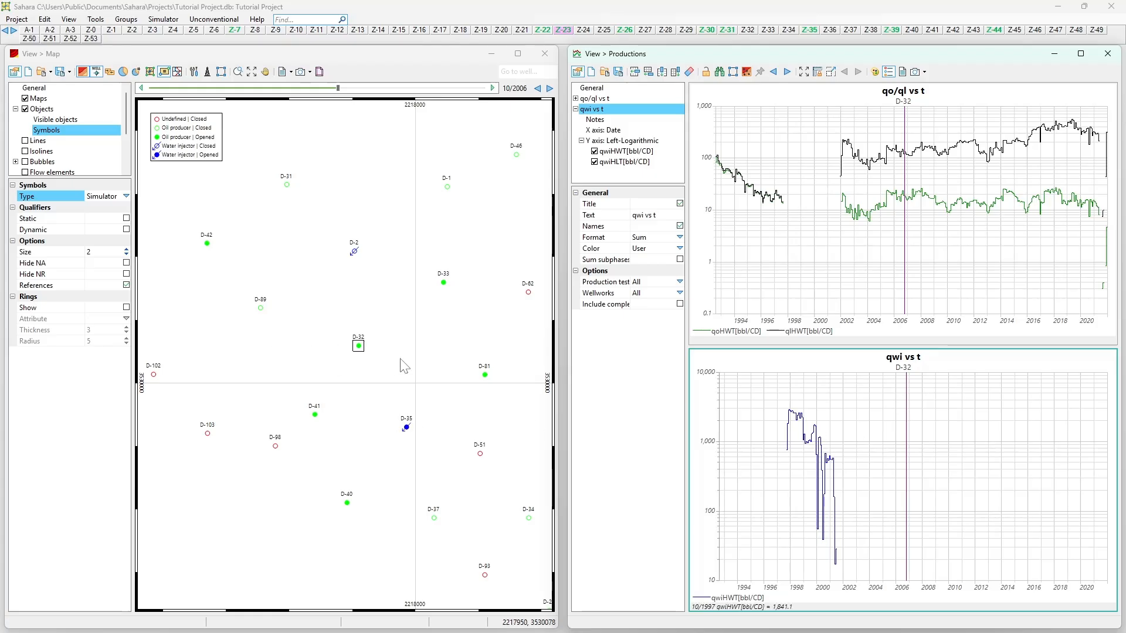
pyautogui.moveTo(900, 423); pyautogui.dragTo(787, 432)
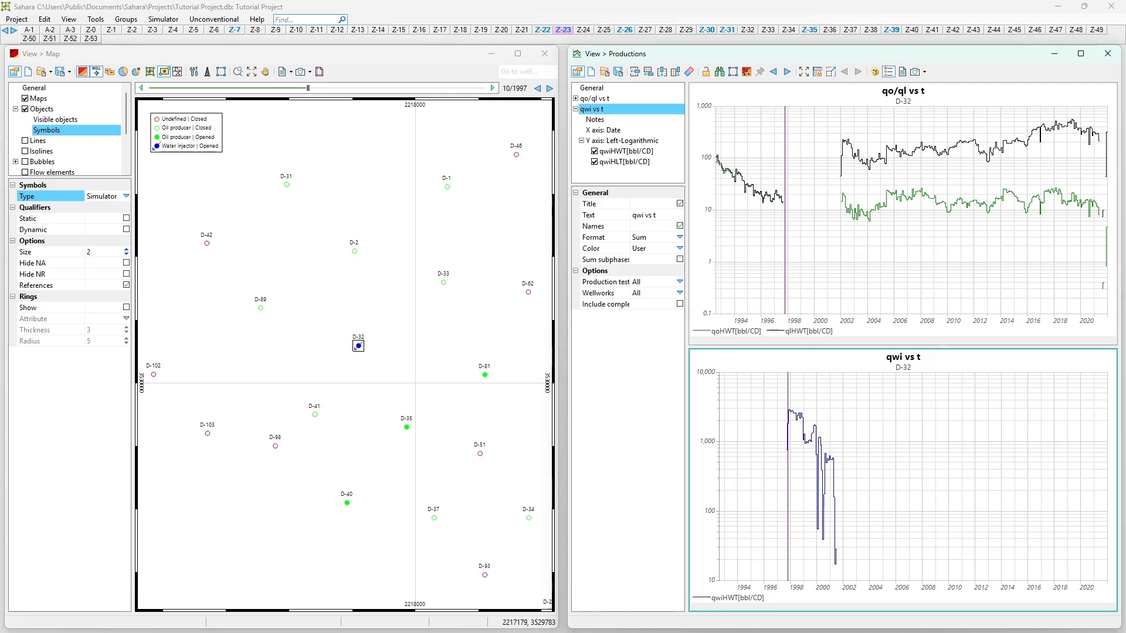
# Move the date bar on the qo/ql vs t chart to 12/1999, and open the general options of the Productions view.
pyautogui.click(823, 170)
pyautogui.moveTo(818, 170)
pyautogui.mouseDown()
pyautogui.moveTo(783, 164)
pyautogui.moveTo(839, 154)
pyautogui.moveTo(779, 152)
pyautogui.moveTo(814, 153)
pyautogui.mouseUp()
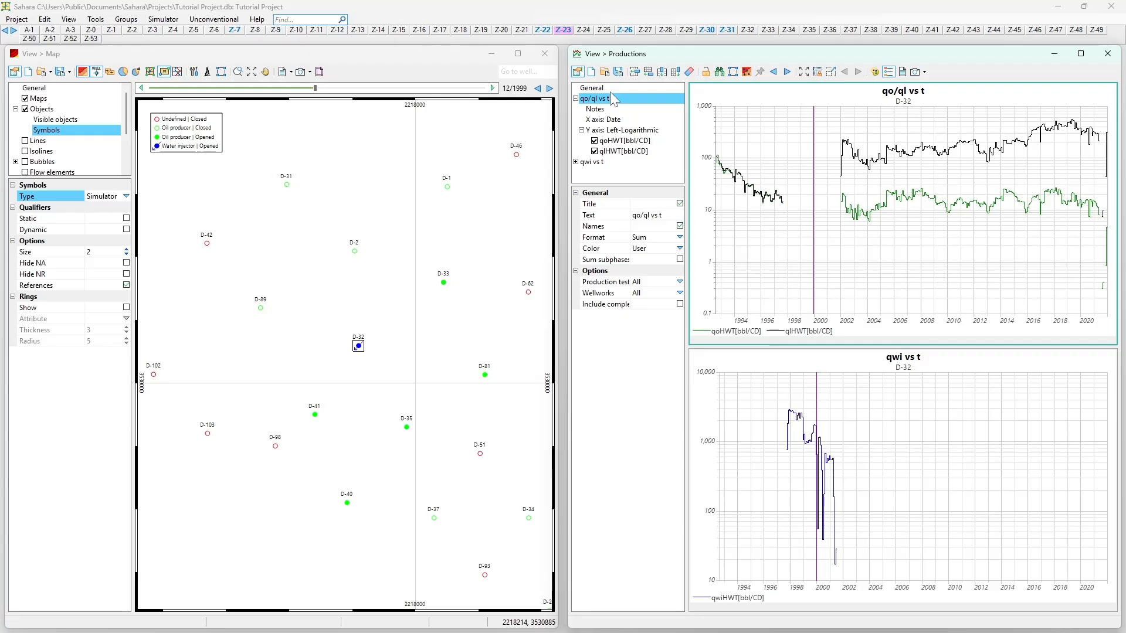
pyautogui.click(592, 88)
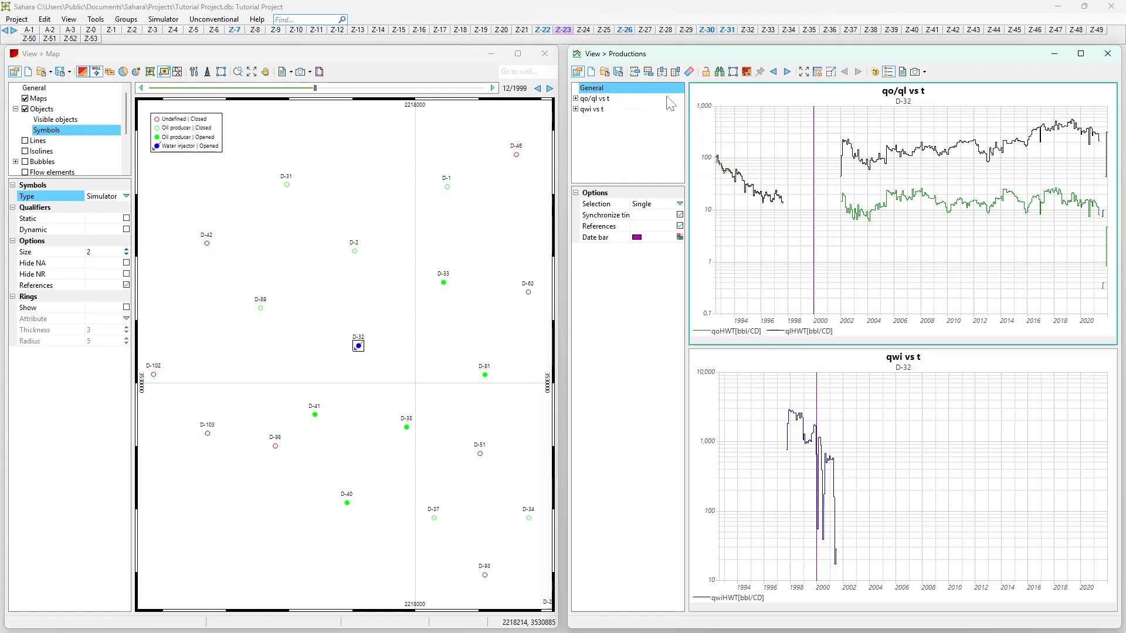
# Set the Productions view's Selection option to By chart in its general options.
pyautogui.doubleClick(588, 100)
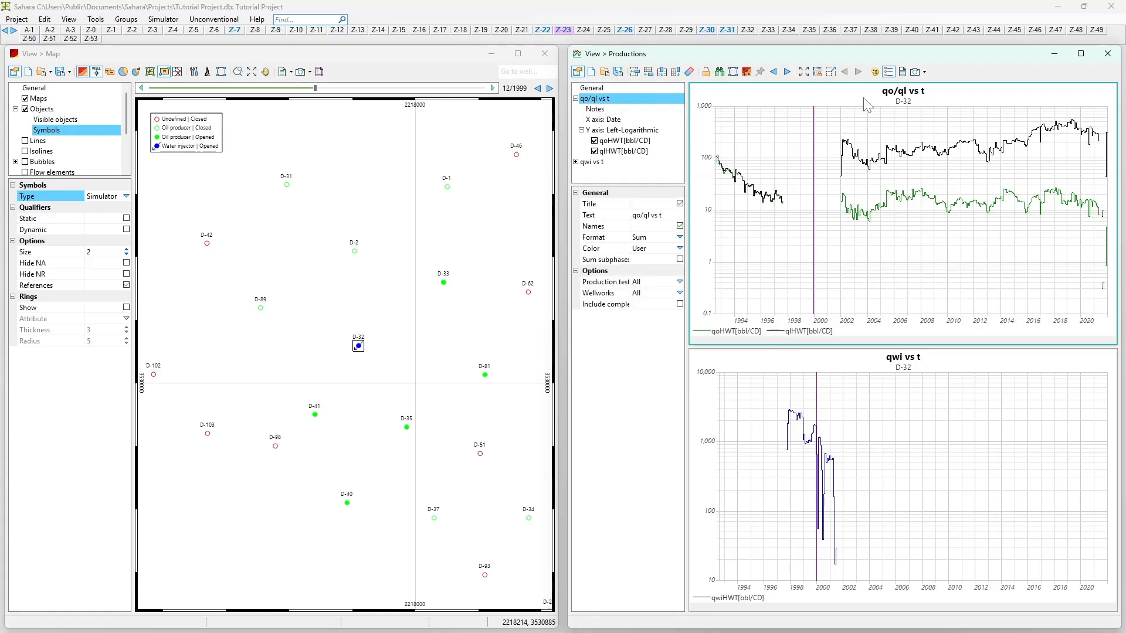
pyautogui.click(642, 89)
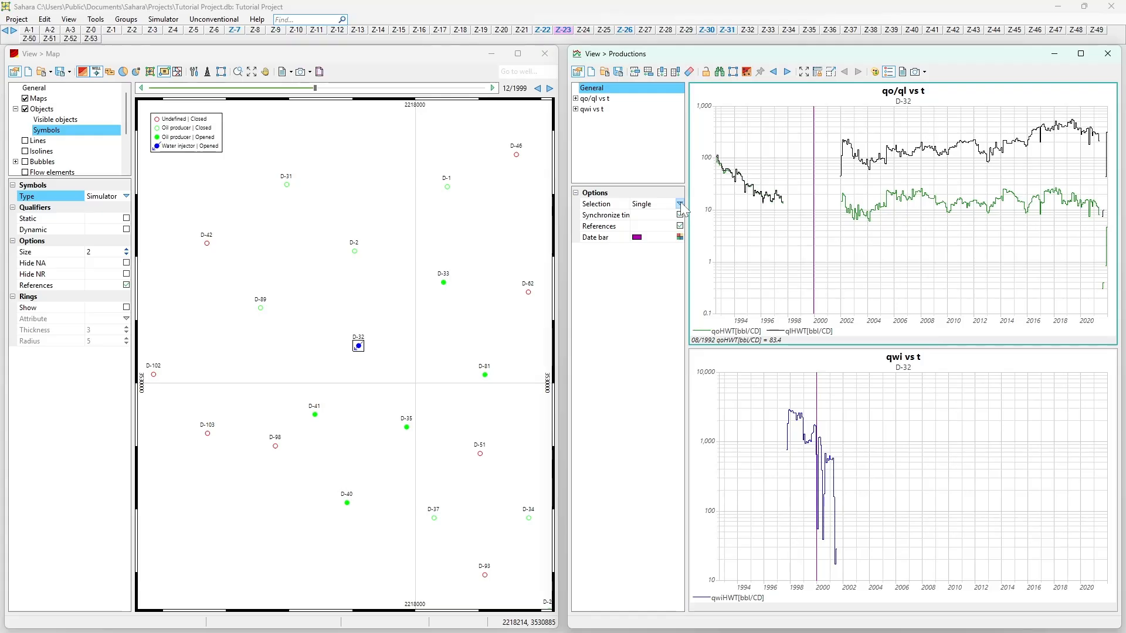
pyautogui.click(681, 204)
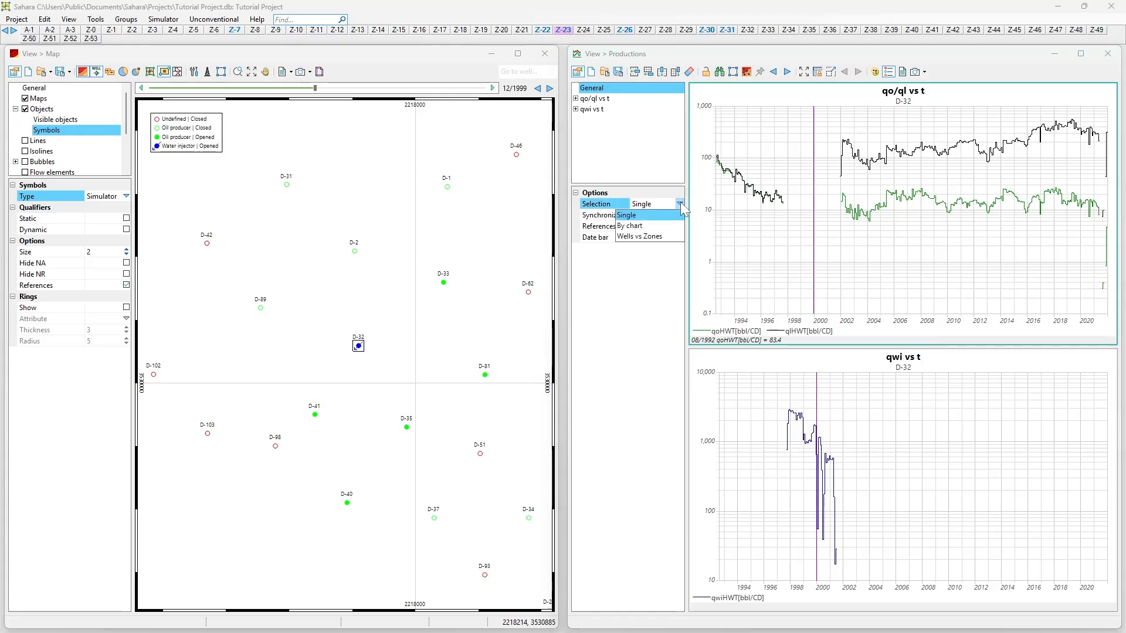
pyautogui.click(652, 226)
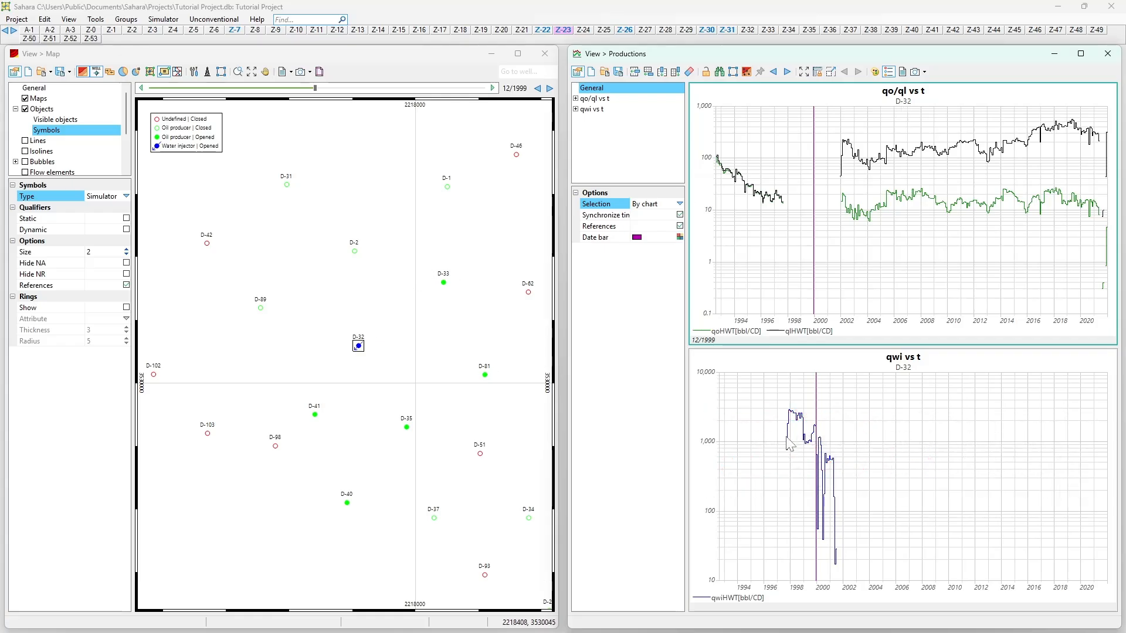
# Activate the qo/ql vs t chart with the date bar at 01/2000, and add wells D-89, D-2 and D-33 to its selection.
pyautogui.click(775, 453)
pyautogui.click(814, 238)
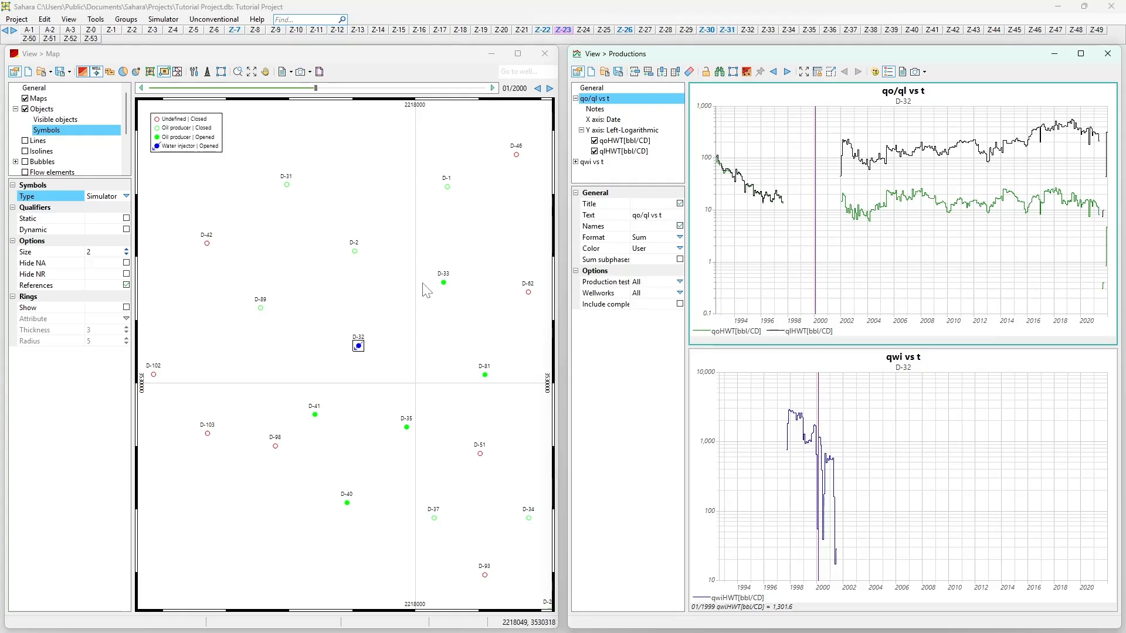
pyautogui.keyDown('ctrl'); pyautogui.click(260, 308); pyautogui.keyUp('ctrl')
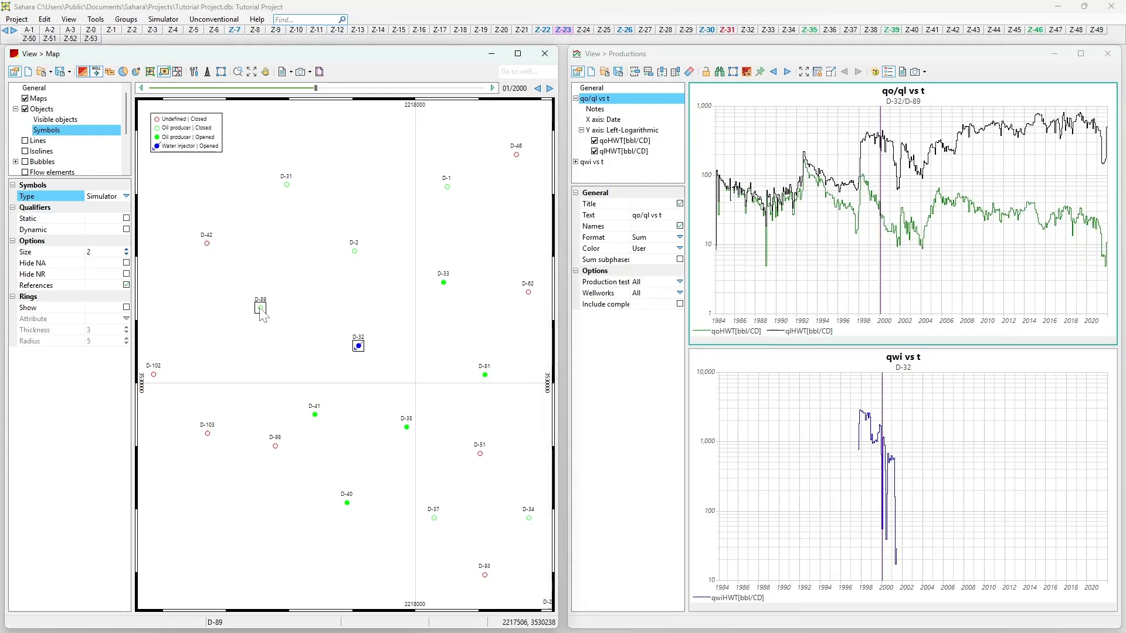
pyautogui.keyDown('ctrl'); pyautogui.click(355, 251); pyautogui.keyUp('ctrl')
pyautogui.keyDown('ctrl'); pyautogui.click(443, 283); pyautogui.keyUp('ctrl')
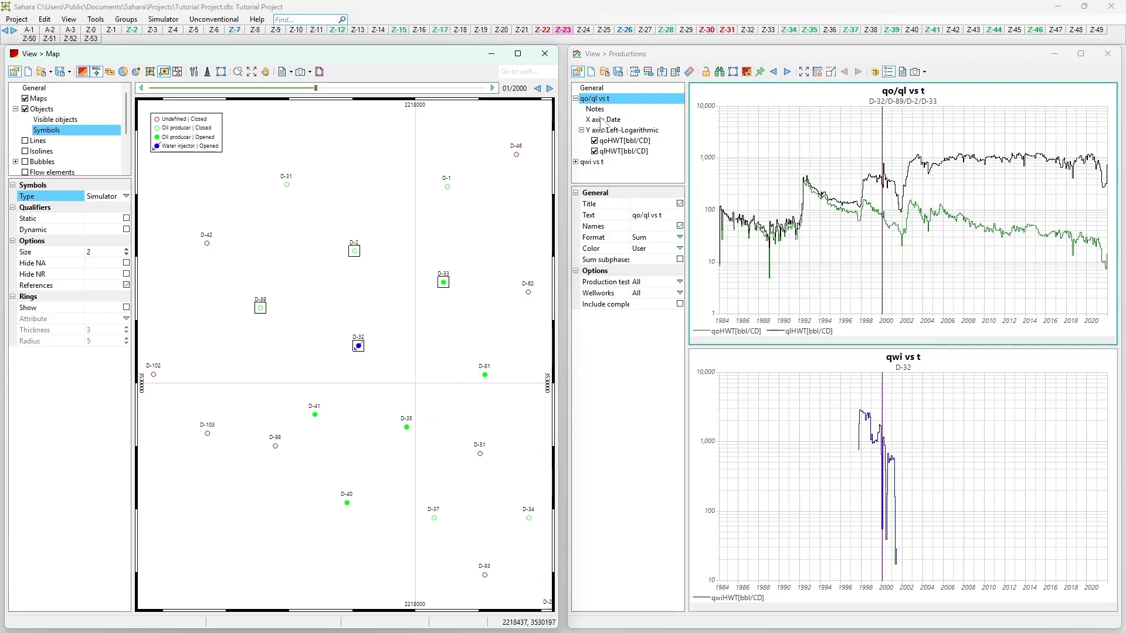
pyautogui.click(599, 89)
pyautogui.click(673, 205)
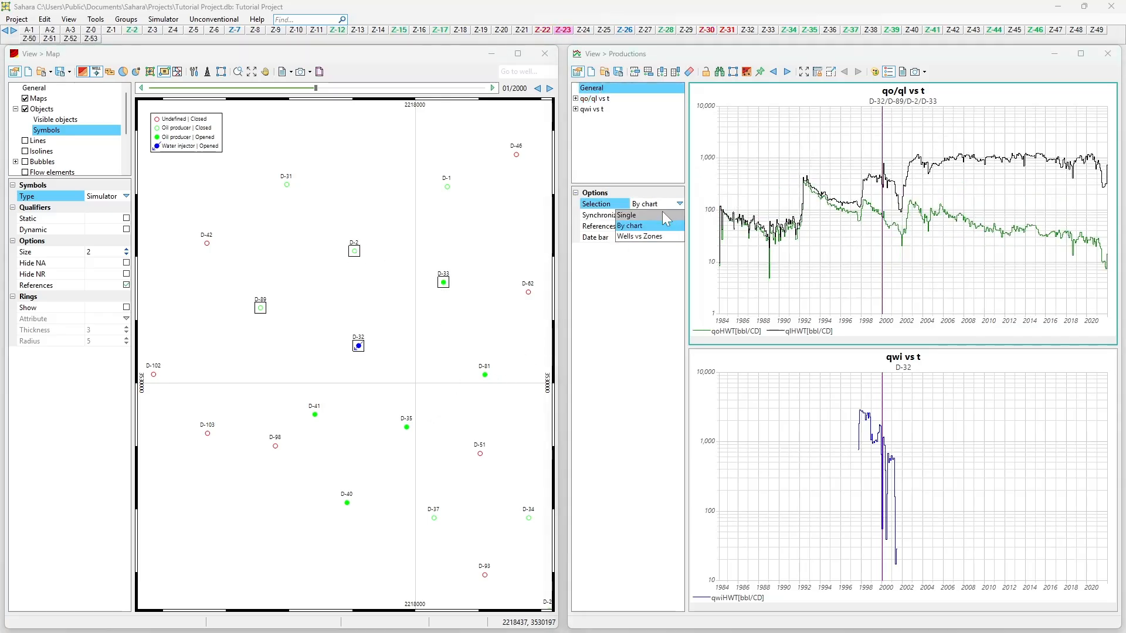
pyautogui.click(448, 320)
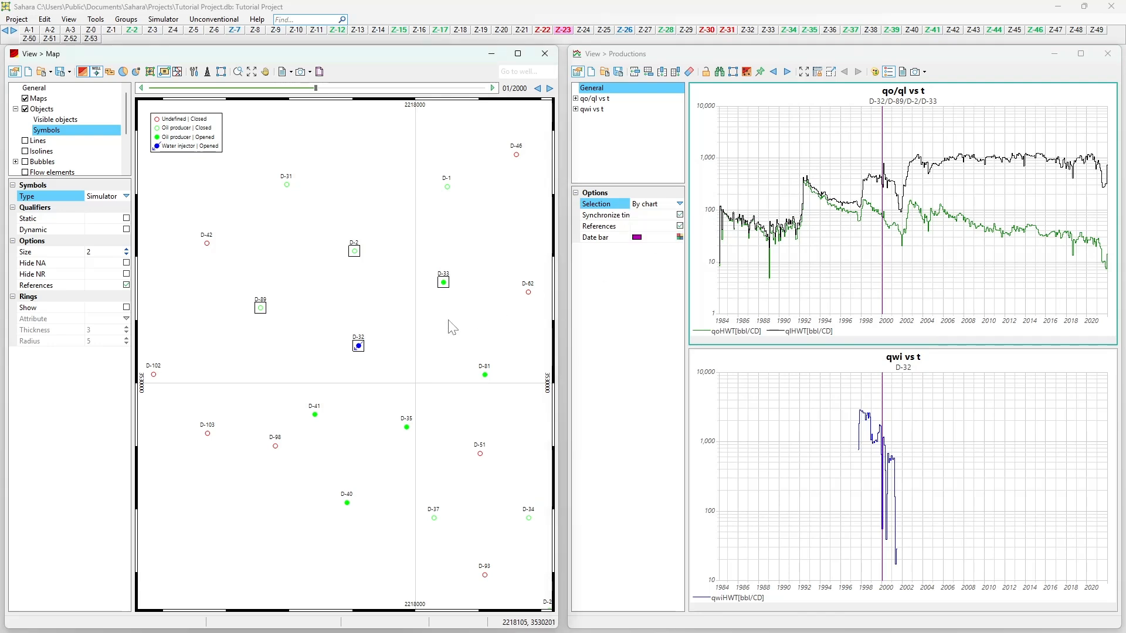
# Add wells D-81, D-35 and D-41 to the qo/ql vs t chart's selection and remove the injector D-32 from it.
pyautogui.keyDown('ctrl'); pyautogui.click(485, 375); pyautogui.keyUp('ctrl')
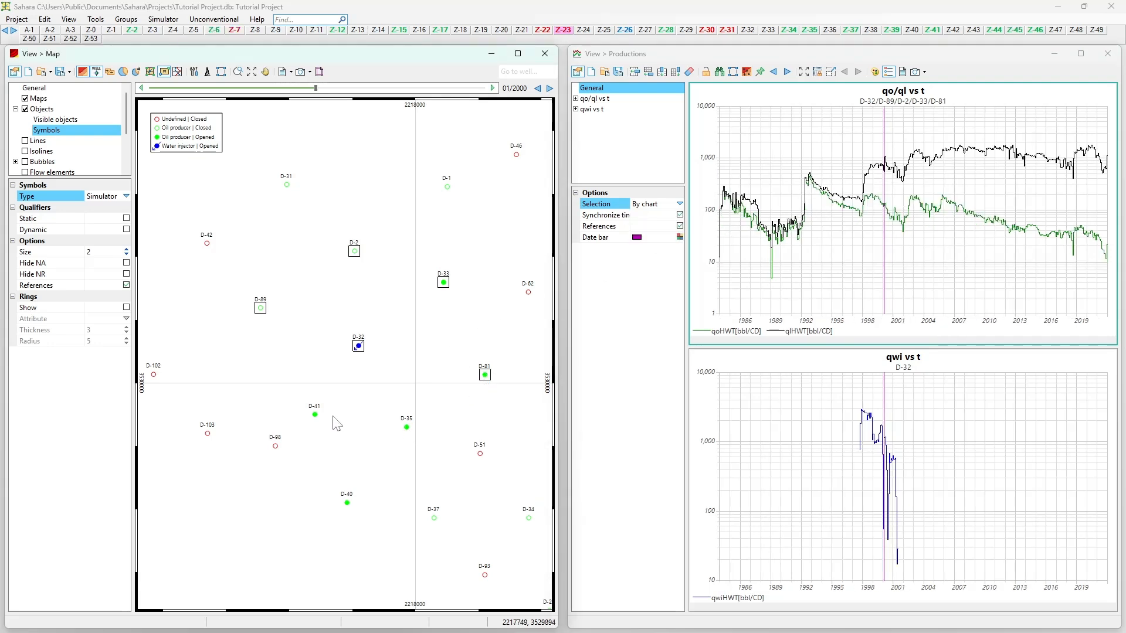
pyautogui.keyDown('ctrl'); pyautogui.click(406, 427); pyautogui.keyUp('ctrl')
pyautogui.keyDown('ctrl'); pyautogui.click(314, 414); pyautogui.keyUp('ctrl')
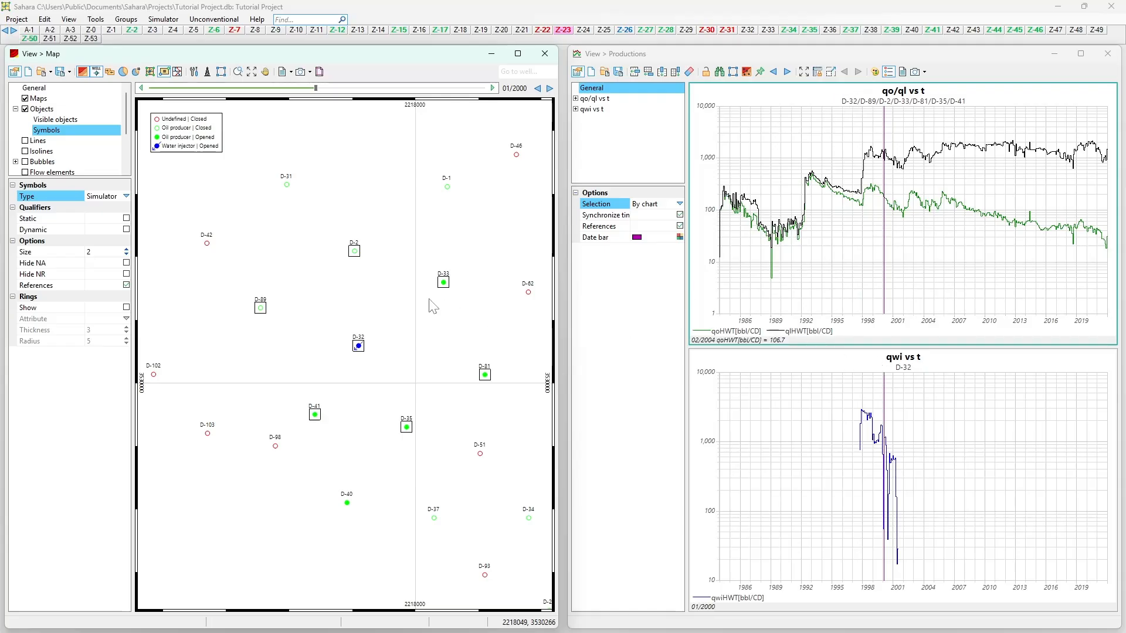
pyautogui.keyDown('ctrl'); pyautogui.click(359, 346); pyautogui.keyUp('ctrl')
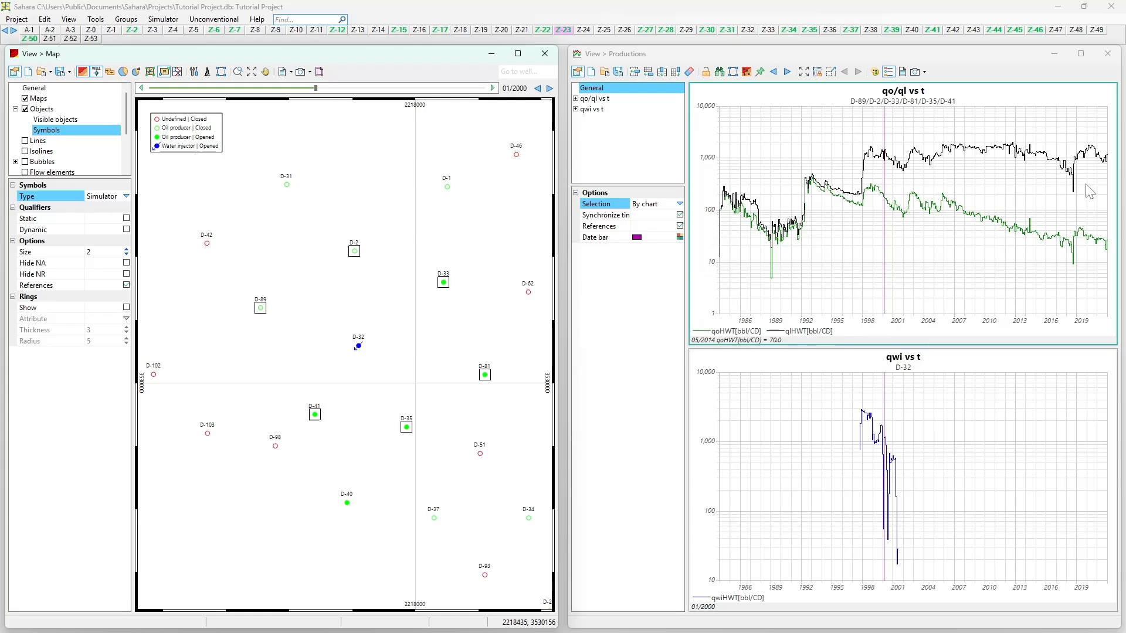
# Switch between the qo/ql vs t and qwi vs t charts to compare each chart's well selection on the map.
pyautogui.click(702, 92)
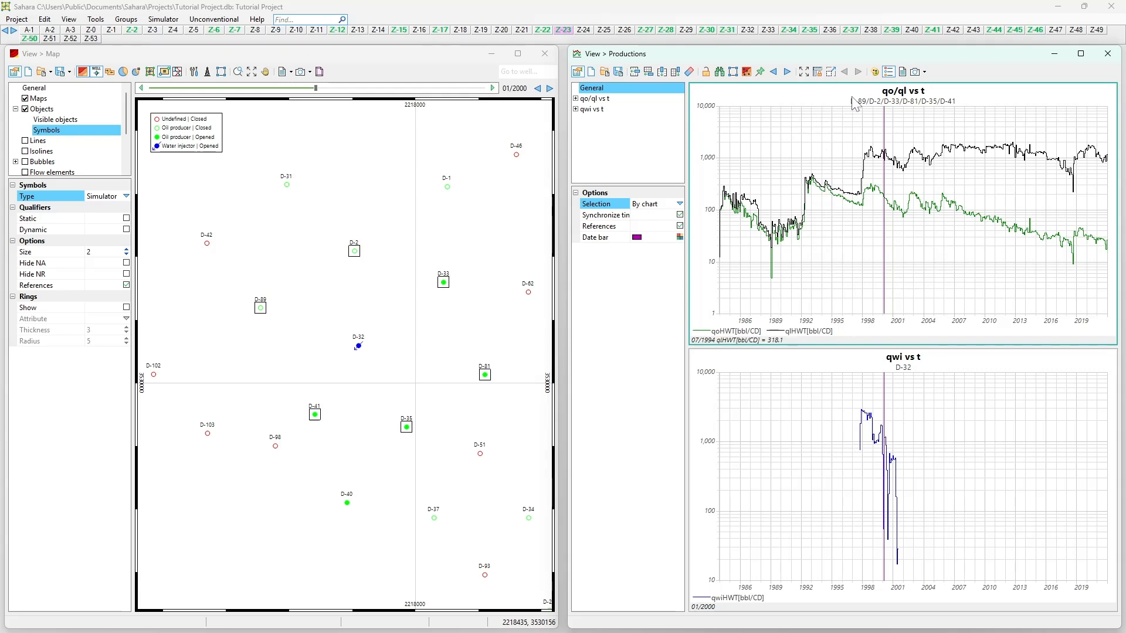
pyautogui.click(837, 393)
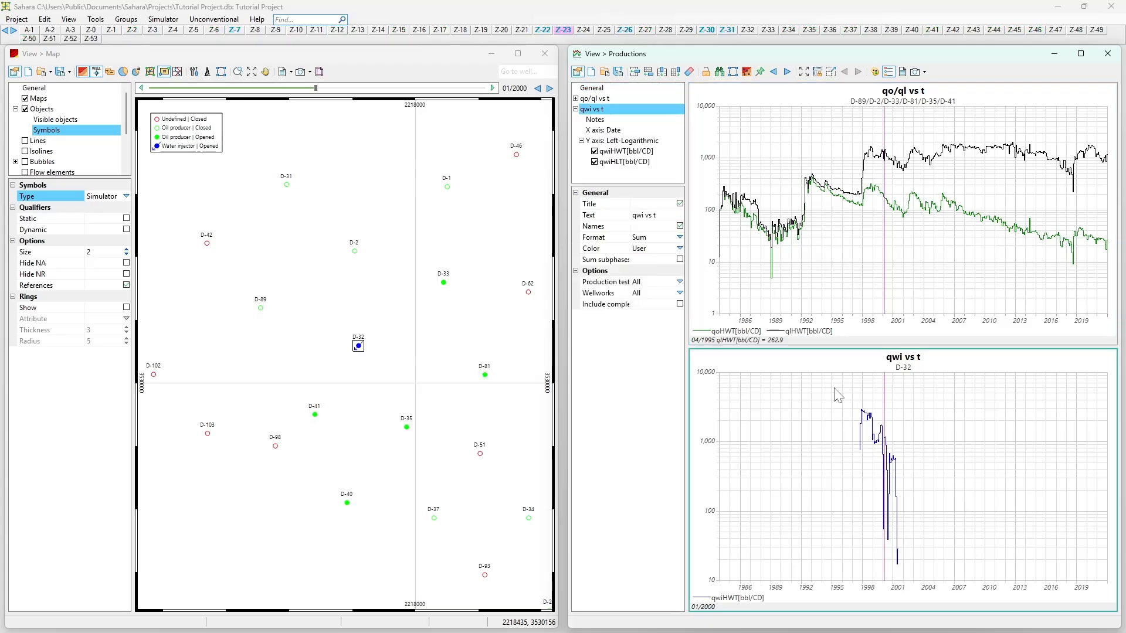
pyautogui.click(838, 267)
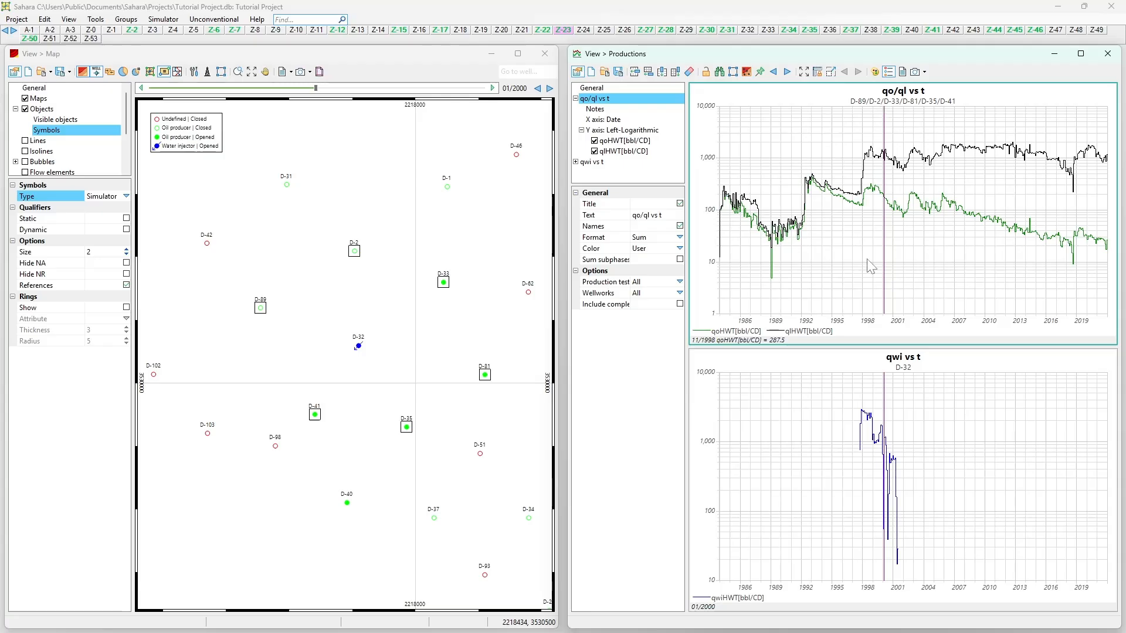
pyautogui.click(927, 369)
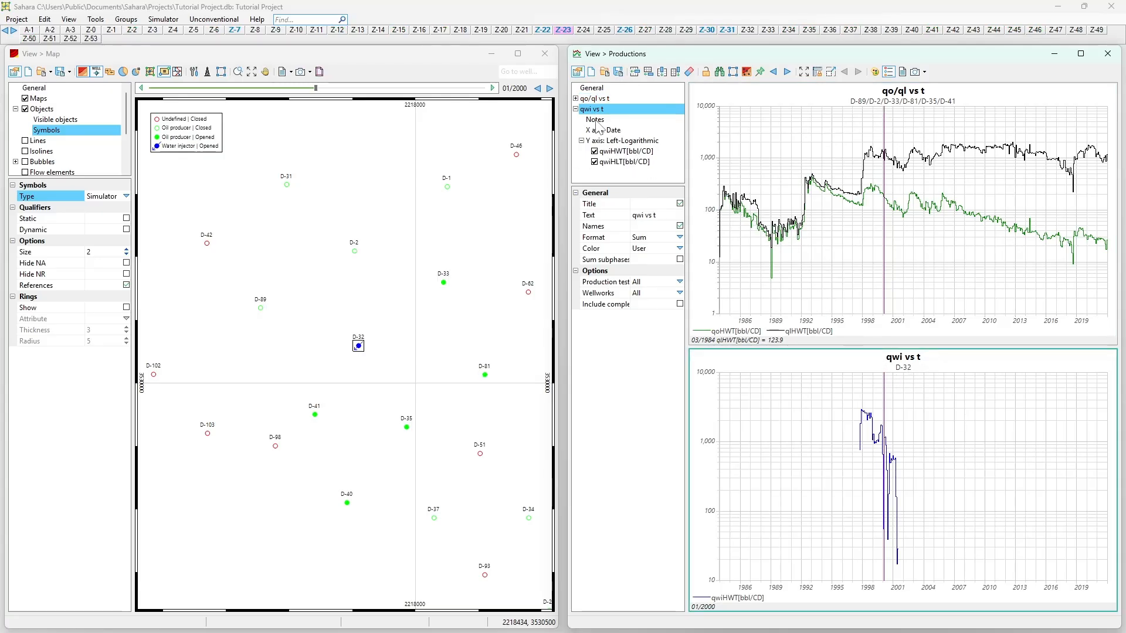
# Turn the chart references off and back on in the Productions view's general options.
pyautogui.click(590, 89)
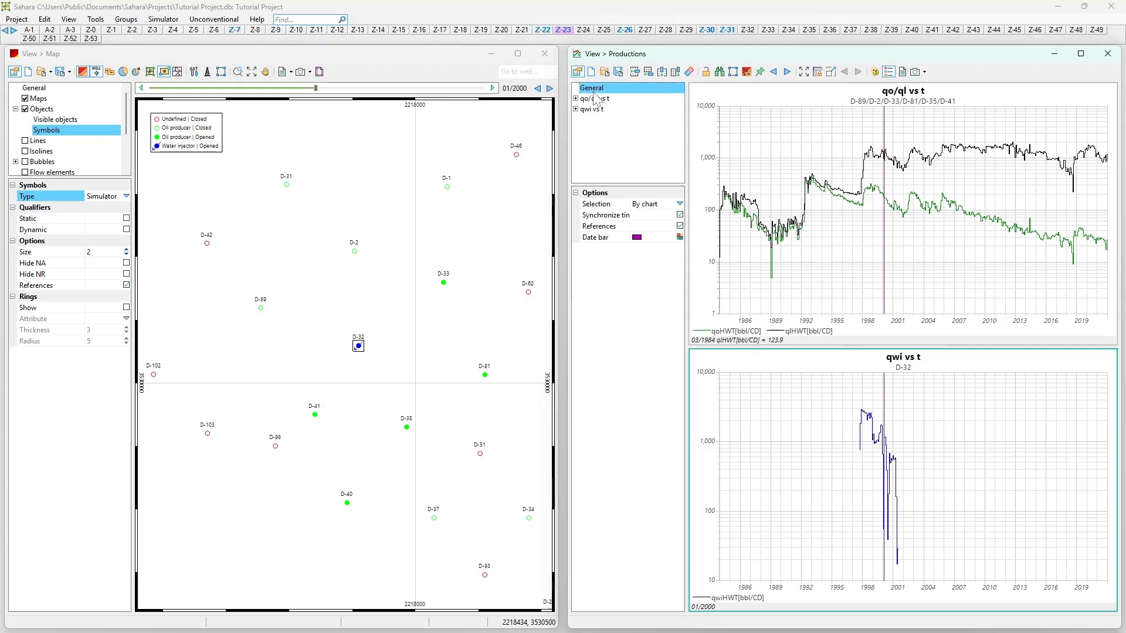
pyautogui.click(680, 227)
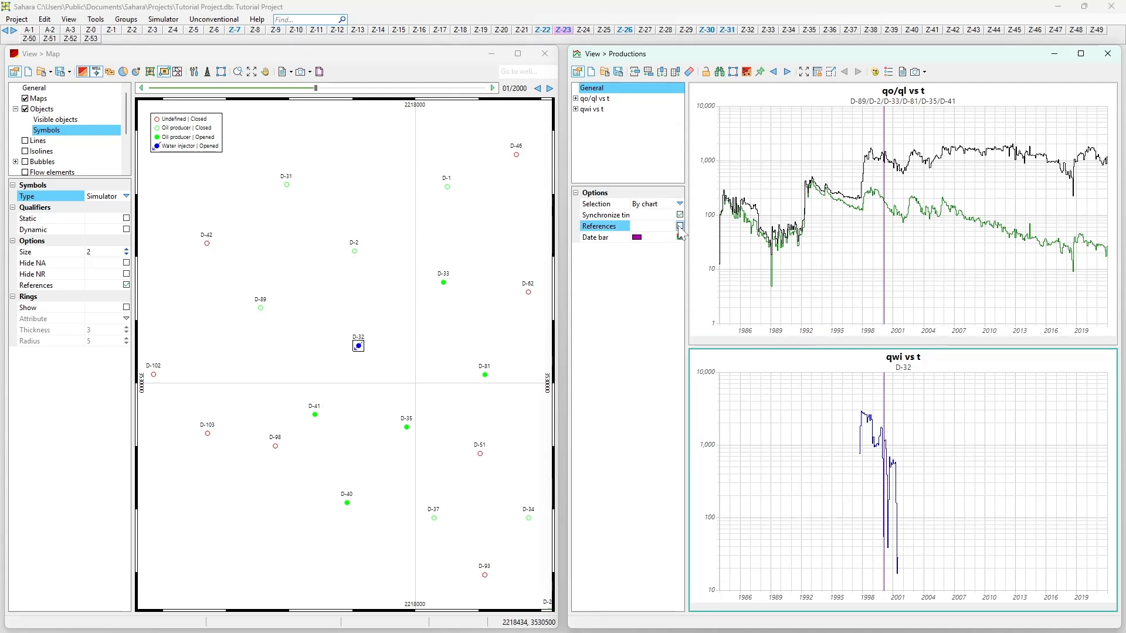
pyautogui.click(680, 226)
# Change the date bar color to red and move the bar on the qo/ql vs t chart to 08/2000.
pyautogui.click(679, 237)
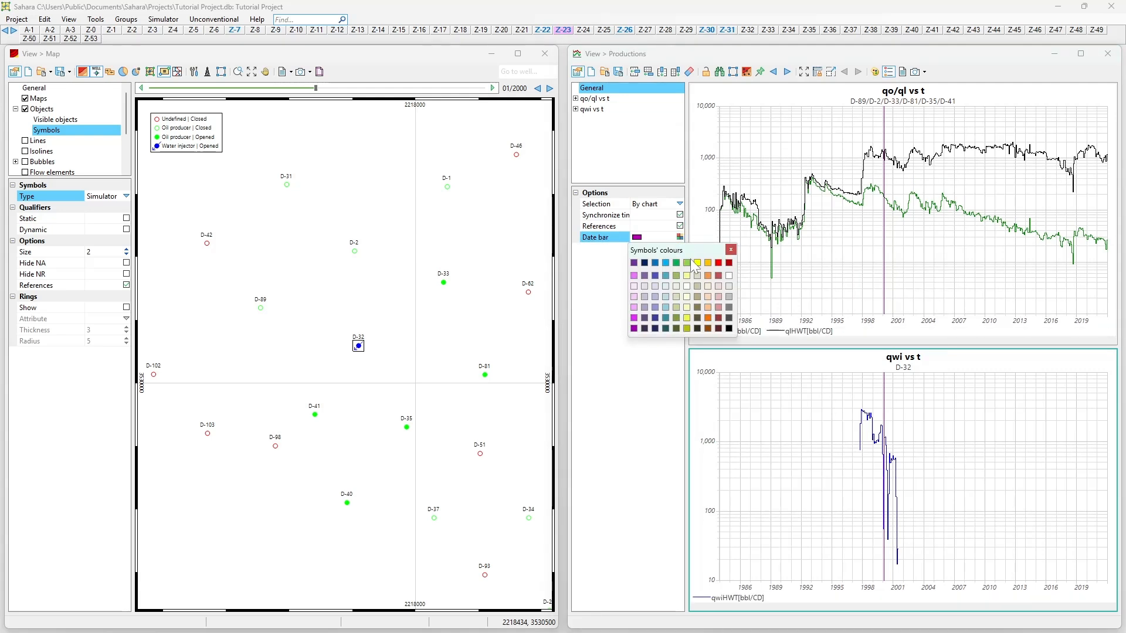
pyautogui.click(718, 263)
pyautogui.click(856, 279)
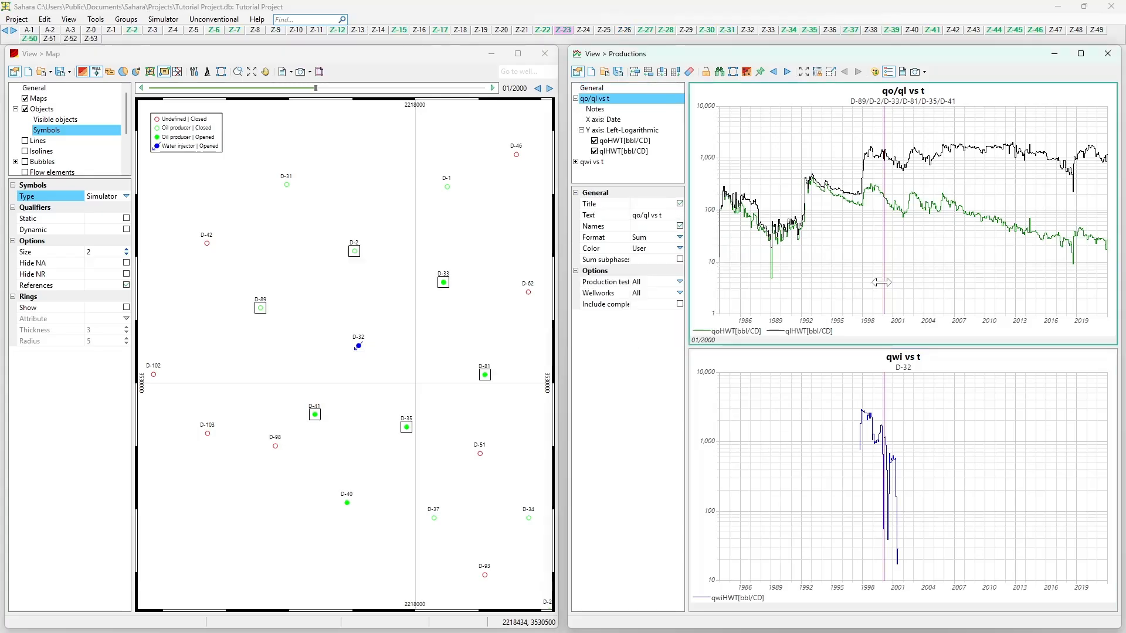
pyautogui.moveTo(856, 278); pyautogui.dragTo(889, 262)
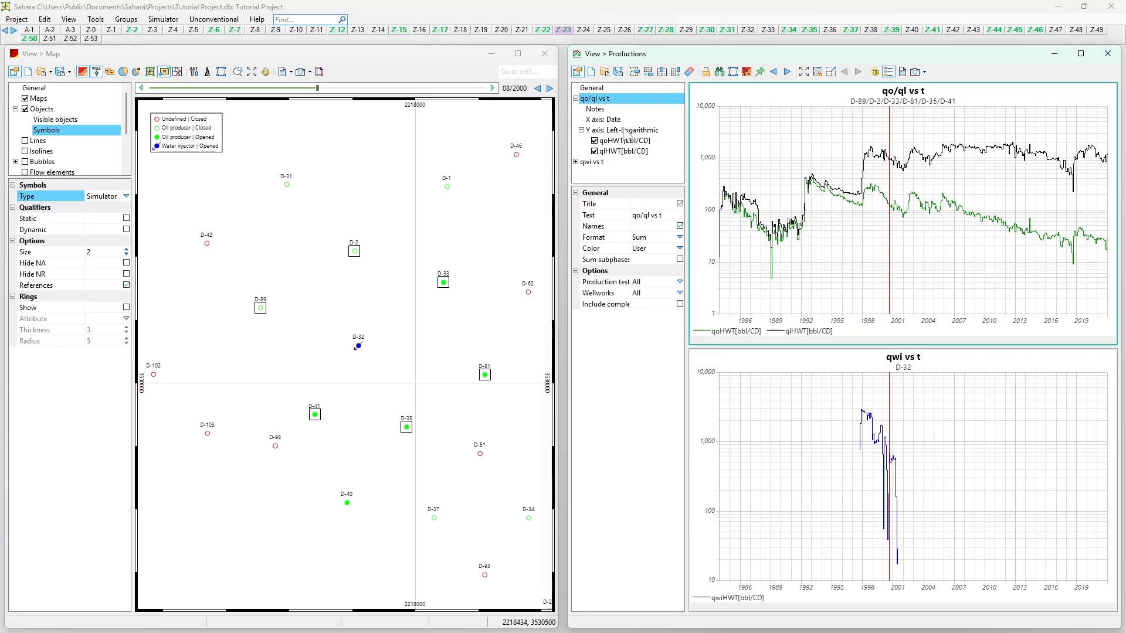
# Examine the general options and the separate settings of the qo/ql vs t and qwi vs t charts.
pyautogui.click(596, 91)
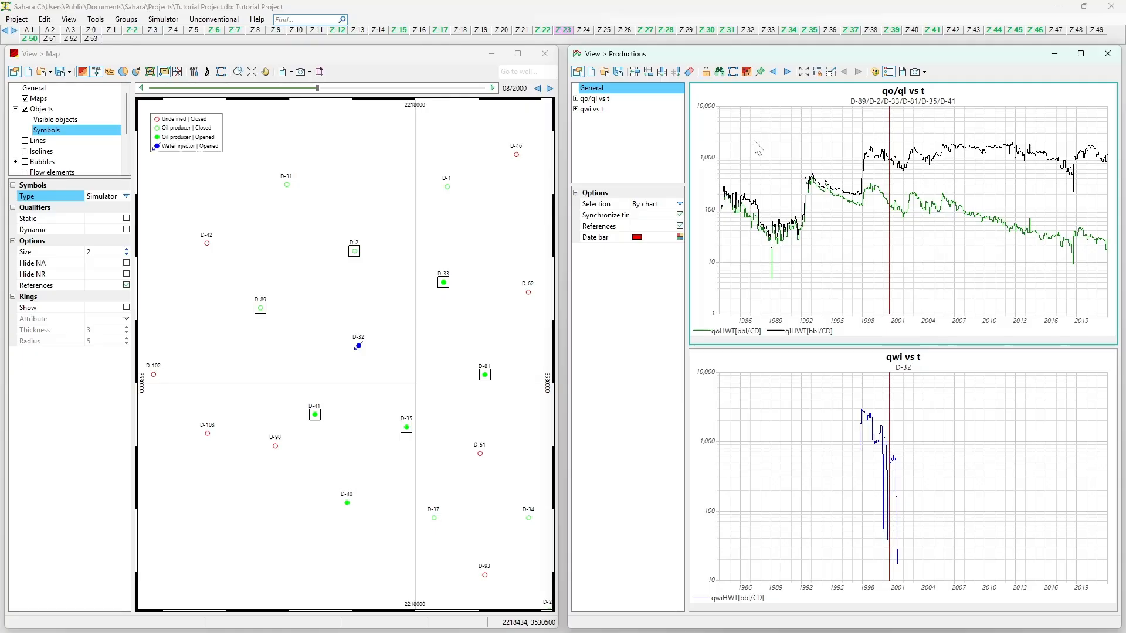
pyautogui.click(777, 436)
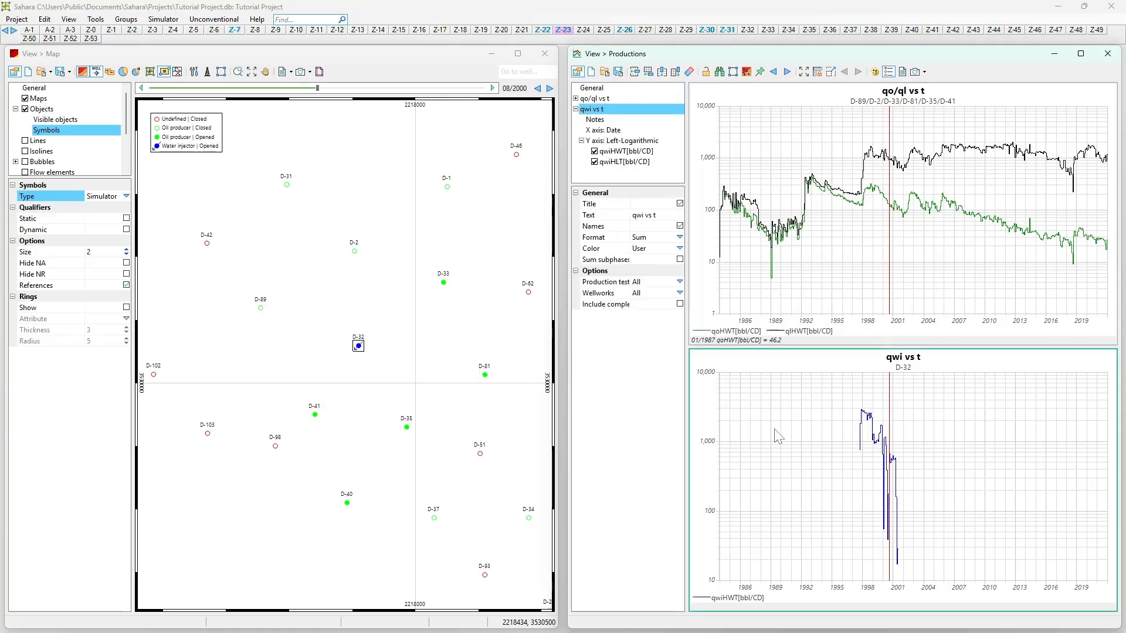
pyautogui.click(599, 91)
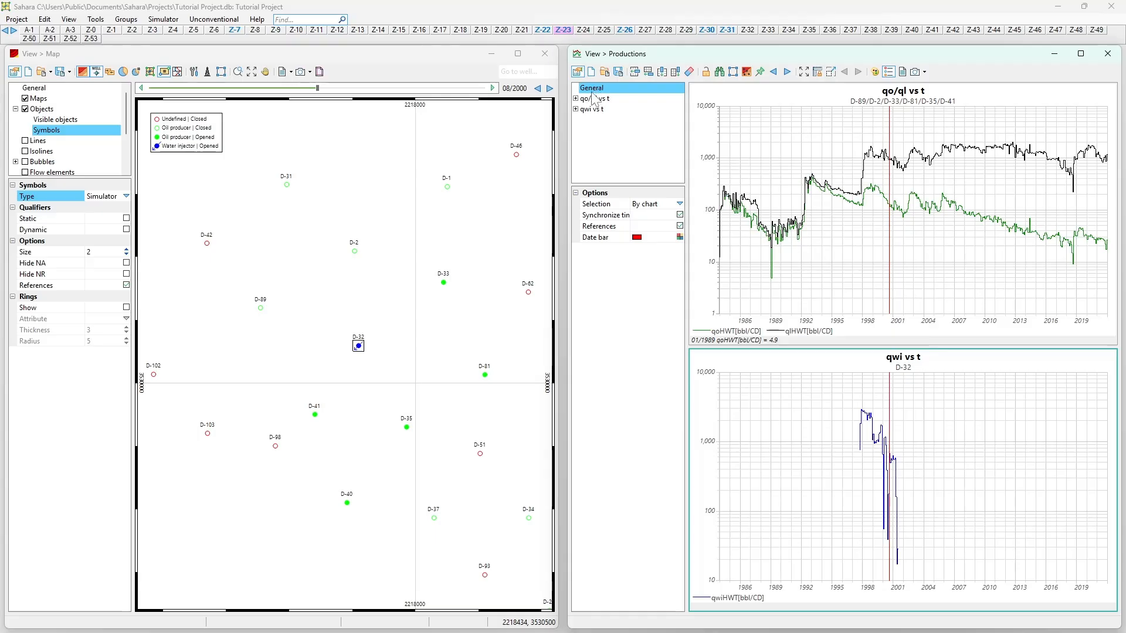
pyautogui.click(594, 99)
pyautogui.click(600, 163)
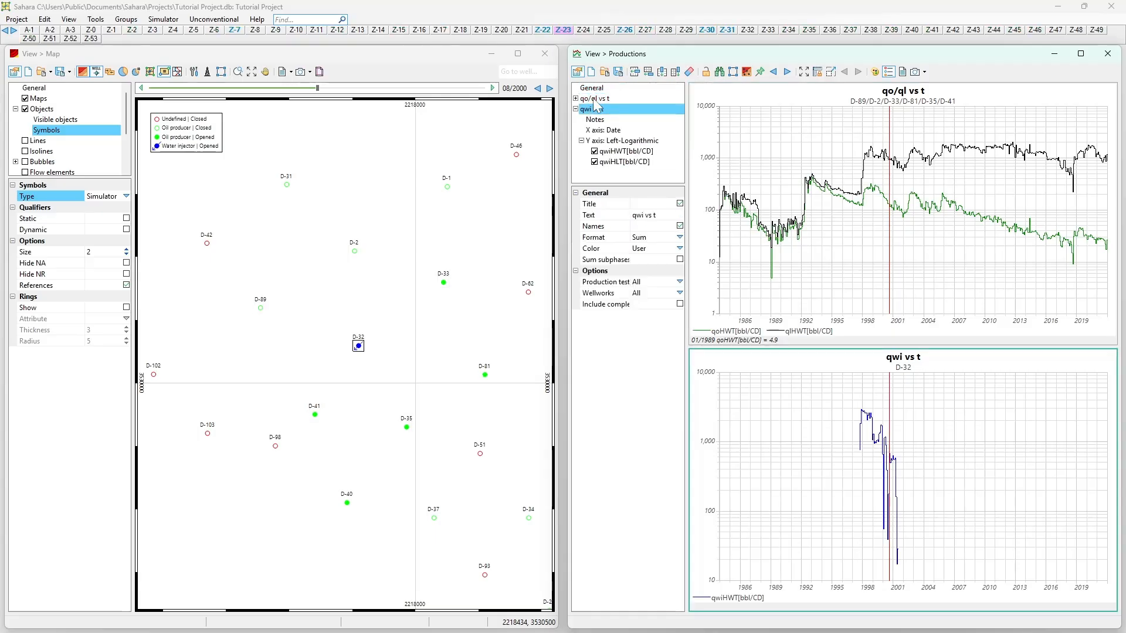
pyautogui.click(590, 99)
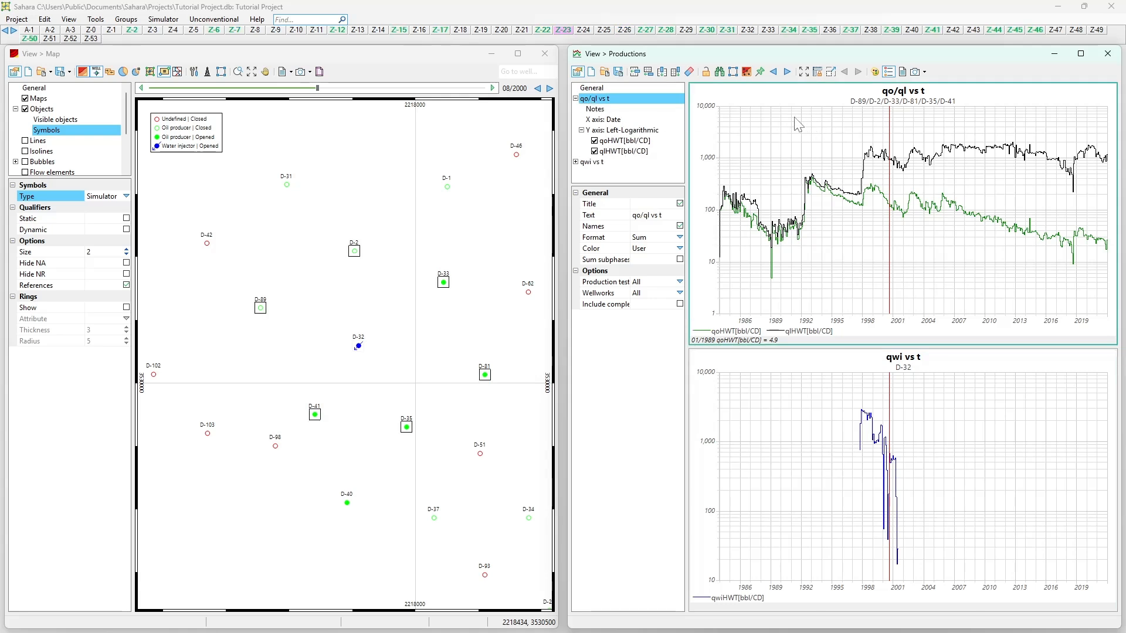
pyautogui.click(797, 407)
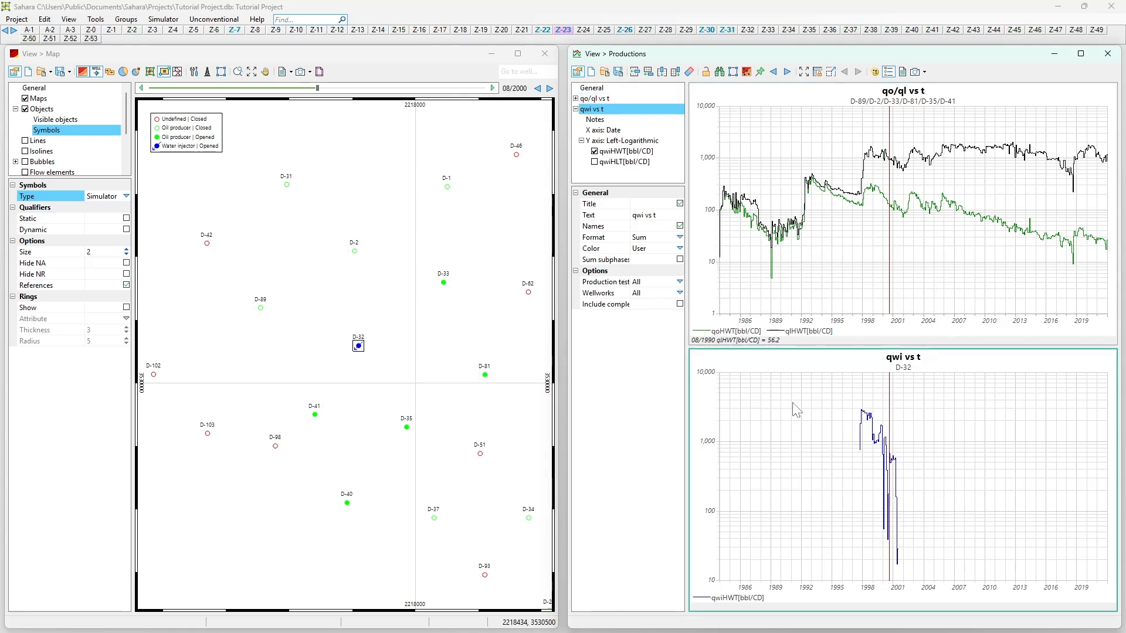
pyautogui.click(575, 109)
pyautogui.click(584, 99)
pyautogui.doubleClick(590, 109)
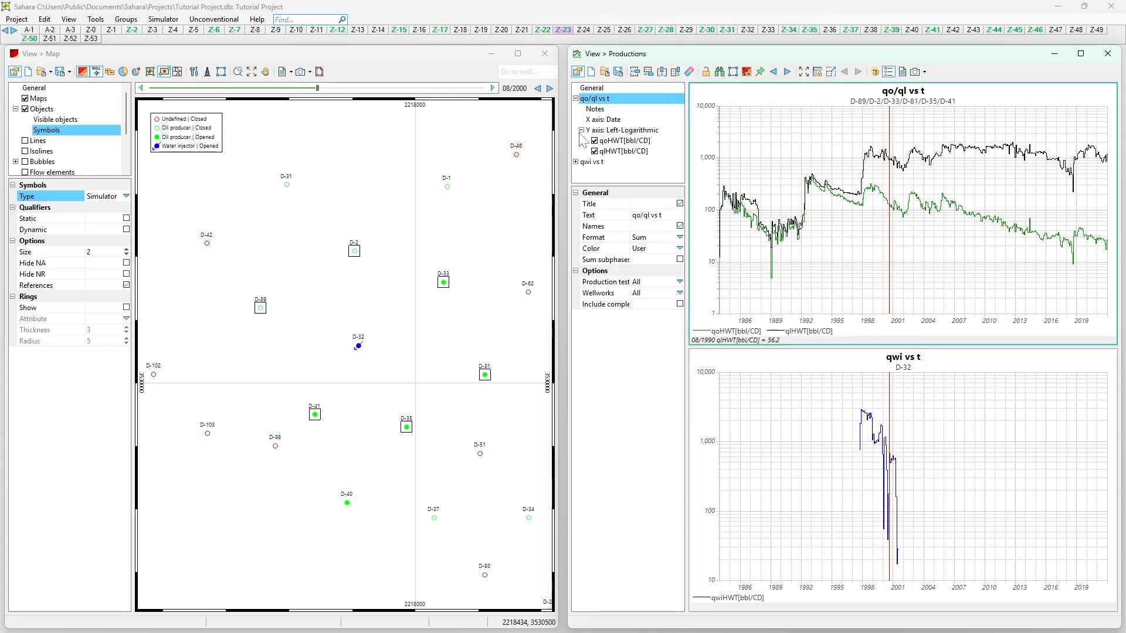
pyautogui.click(575, 109)
pyautogui.click(584, 99)
pyautogui.doubleClick(586, 109)
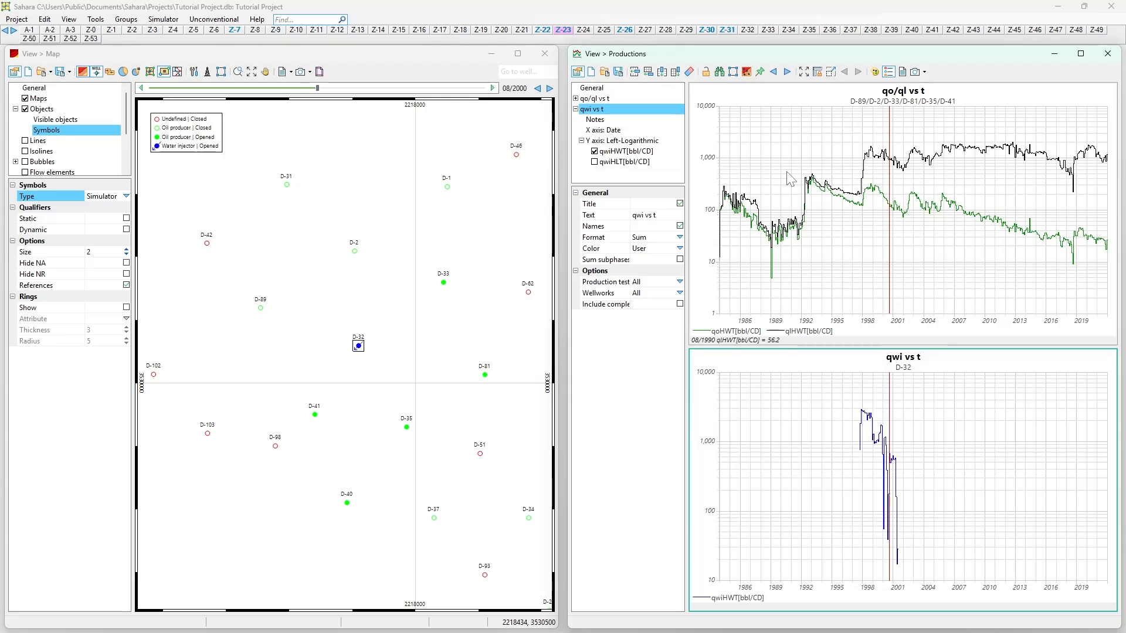
# Change the title text of the qo/ql vs t chart to "Production Over Time".
pyautogui.doubleClick(601, 99)
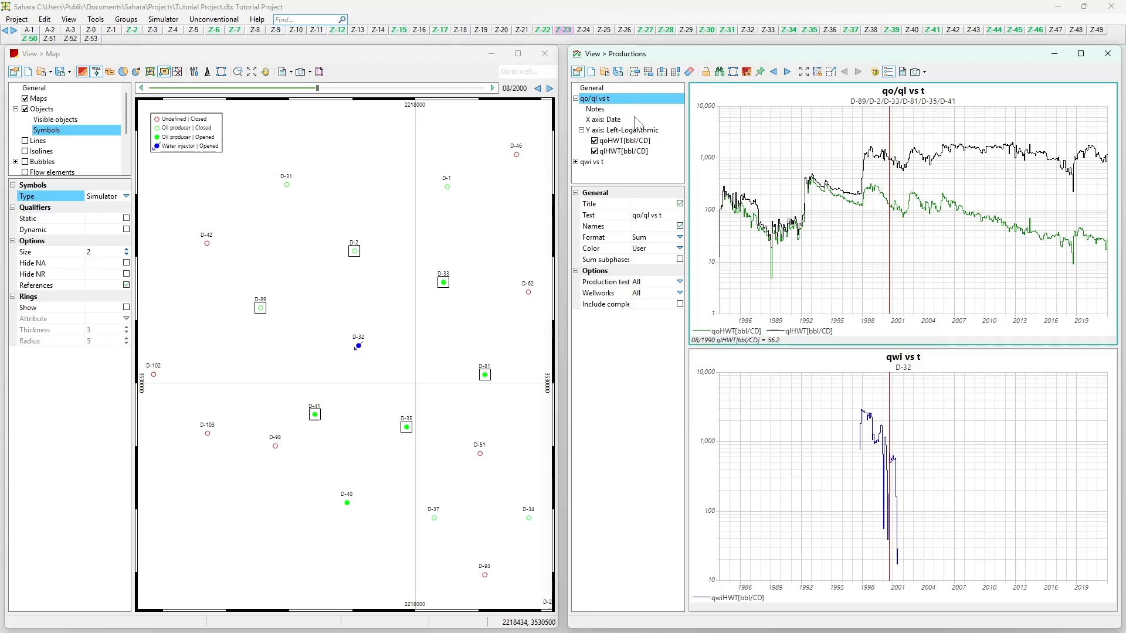
pyautogui.click(661, 215)
pyautogui.click(661, 215)
pyautogui.hotkey('ctrl', 'z')
pyautogui.write('P')
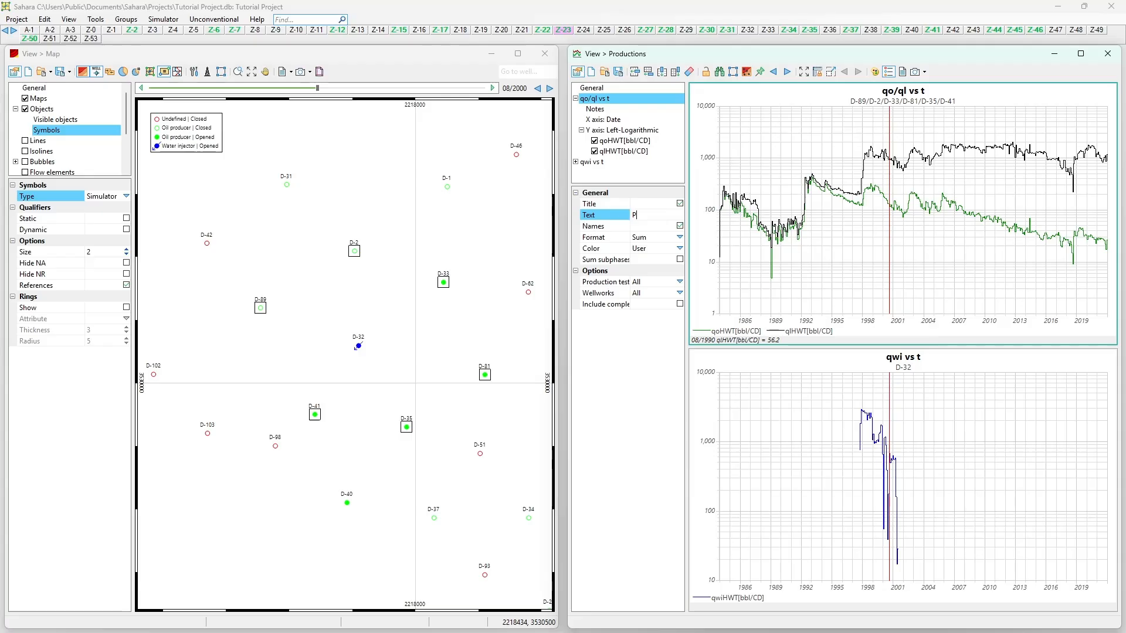
pyautogui.write('roduction Over Time')
# Change the title text of the qwi vs t chart to "Injection Over Time".
pyautogui.click(593, 162)
pyautogui.click(652, 216)
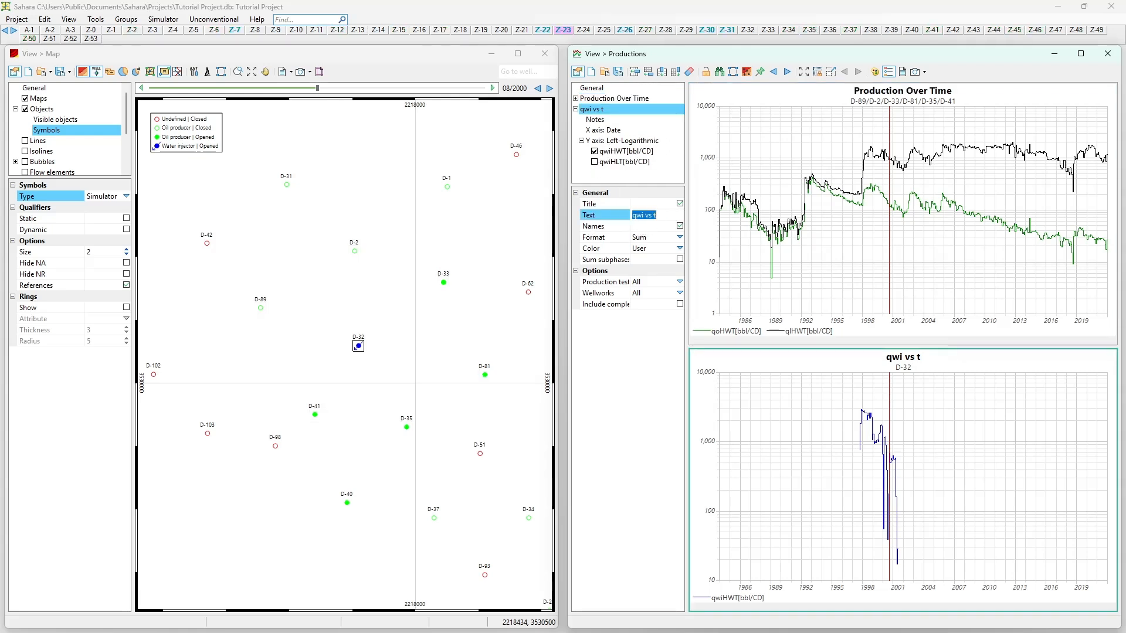
pyautogui.write('Injection Over Time')
pyautogui.click(656, 222)
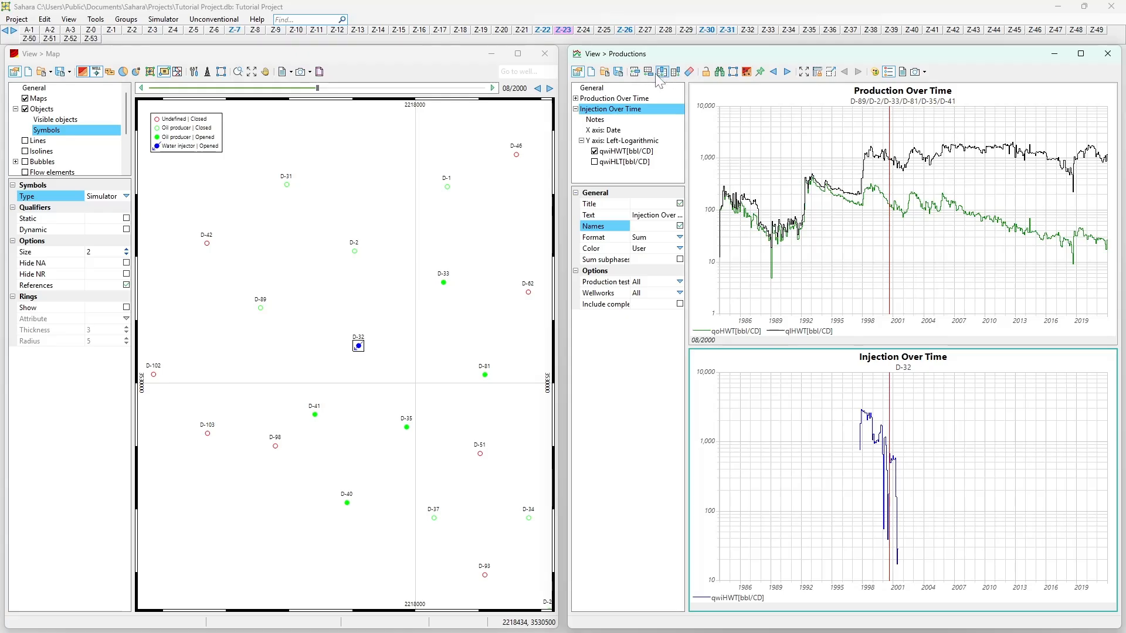
# Review the curves and settings of the Production Over Time chart and the Injection Over Time chart.
pyautogui.click(838, 98)
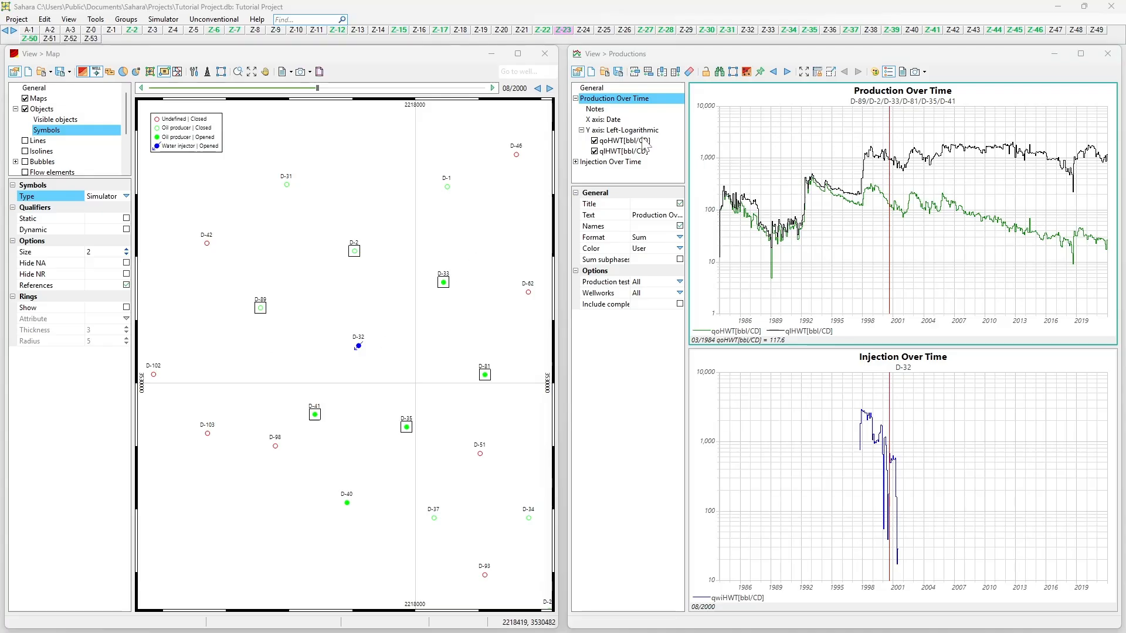
pyautogui.click(740, 470)
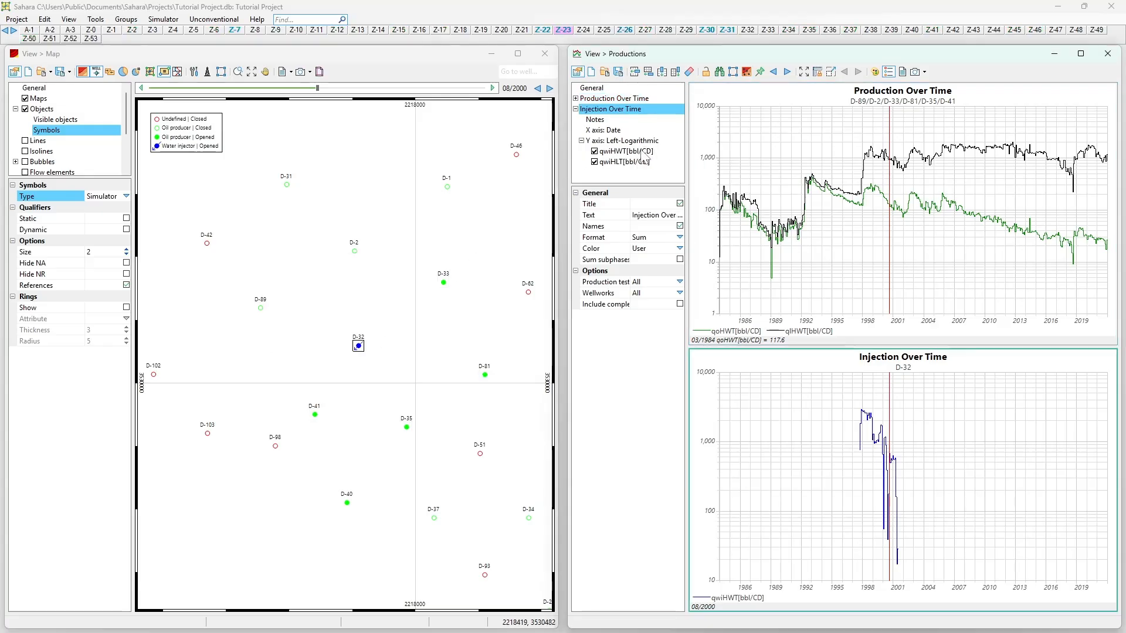
# Add water injector D-36 from the map to the well selection of the Injection Over Time chart.
pyautogui.scroll(-2, 387, 320)
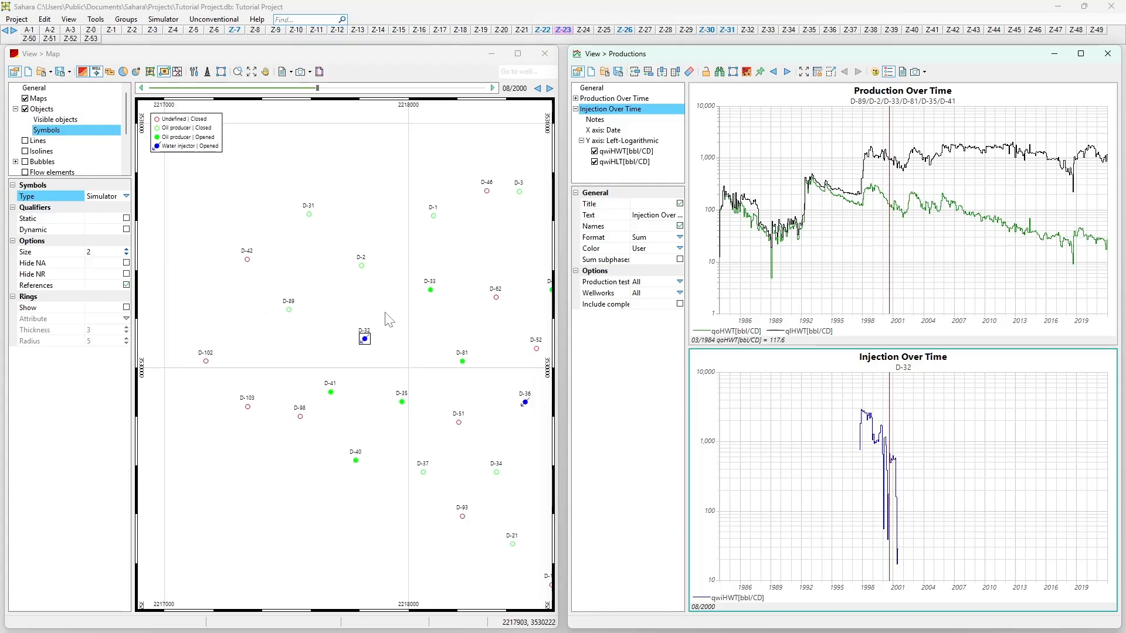
pyautogui.scroll(1, 437, 379)
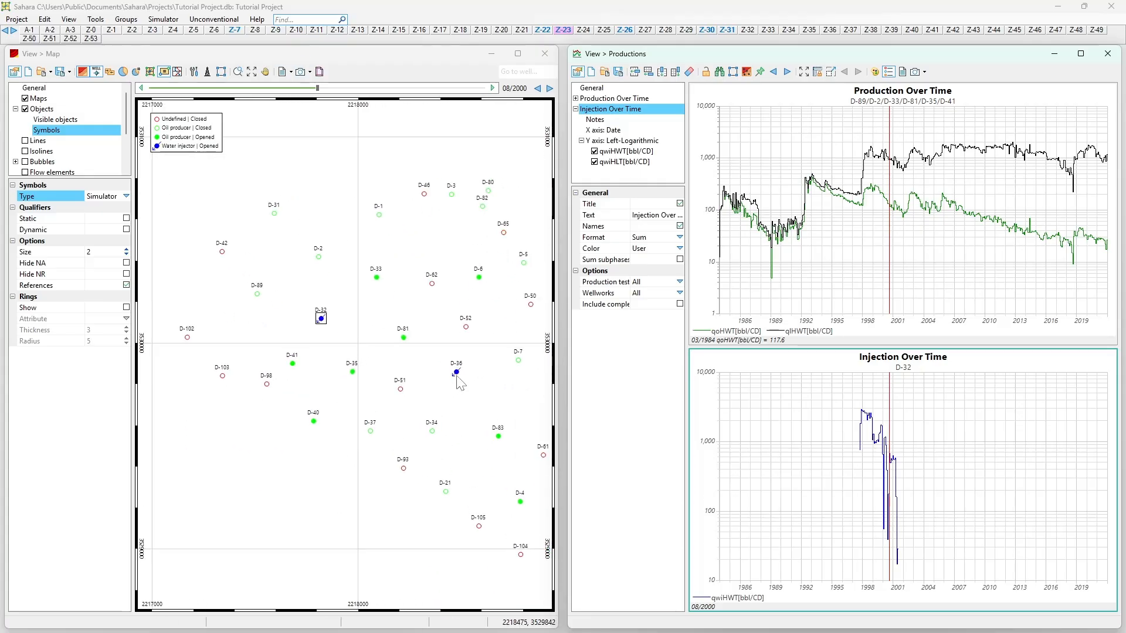
pyautogui.keyDown('ctrl'); pyautogui.click(456, 373); pyautogui.keyUp('ctrl')
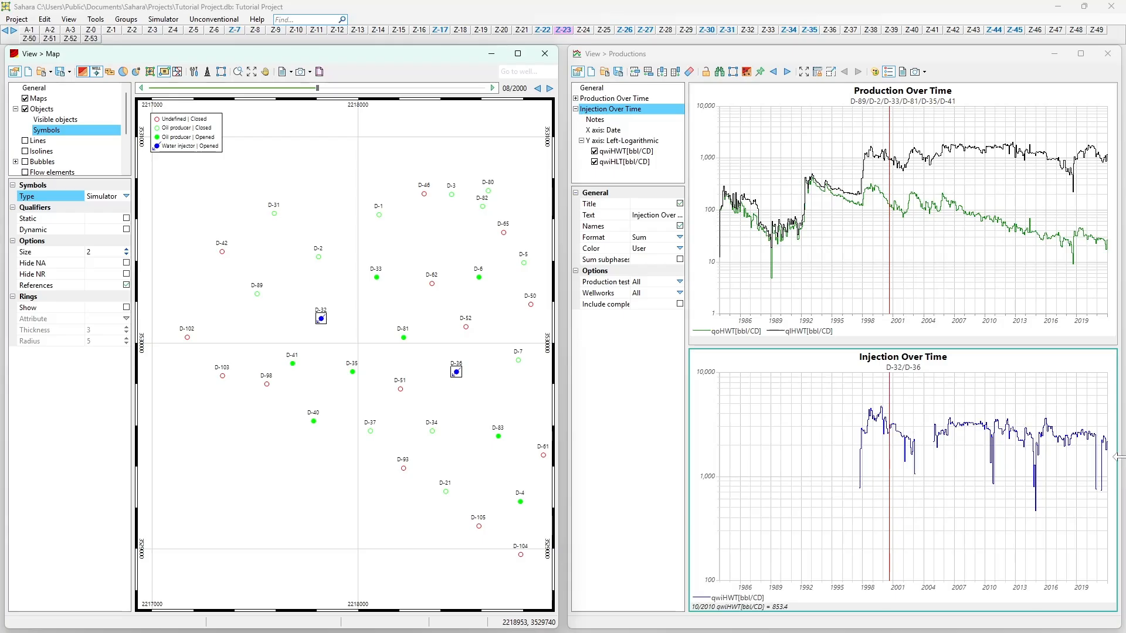
# Set the Injection Over Time chart's format to Overlay and its color option to Random.
pyautogui.click(680, 237)
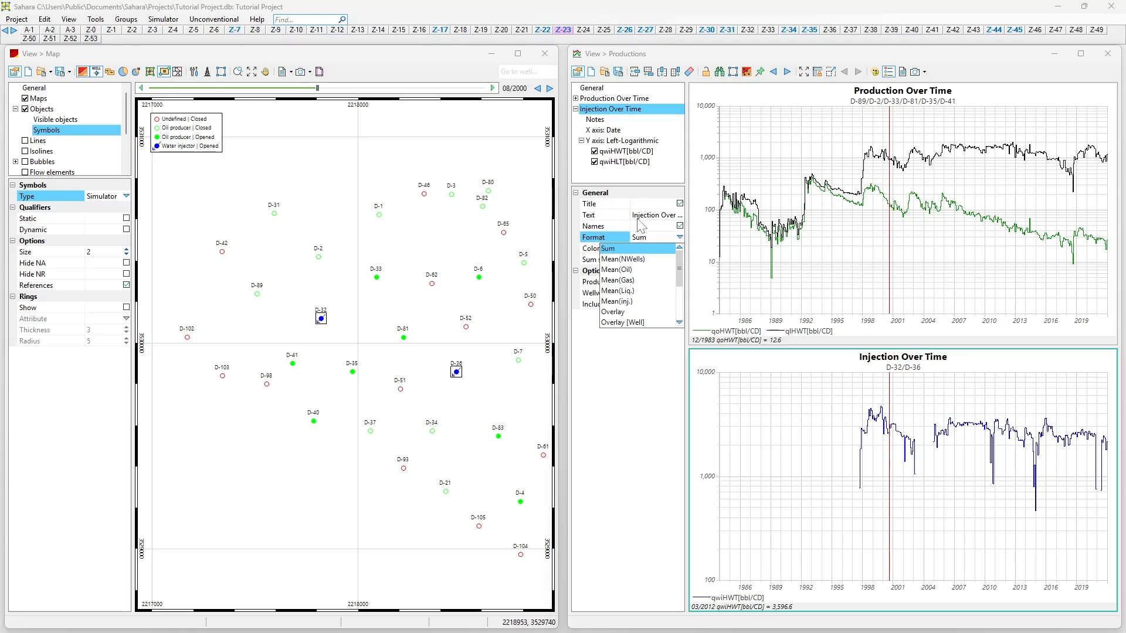
pyautogui.click(626, 312)
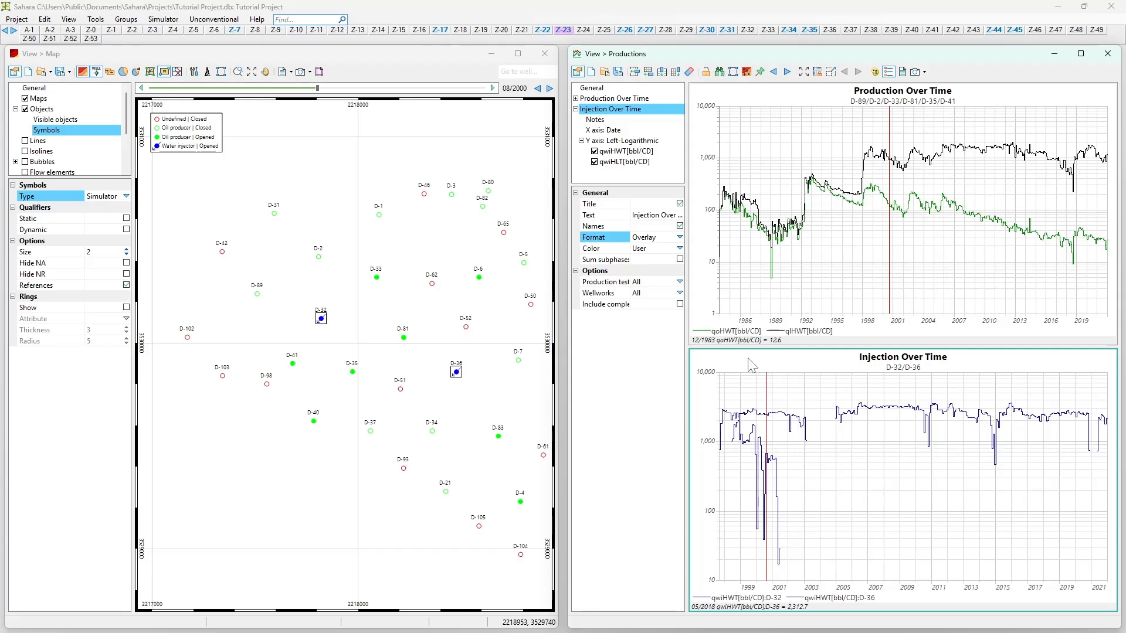
pyautogui.click(607, 251)
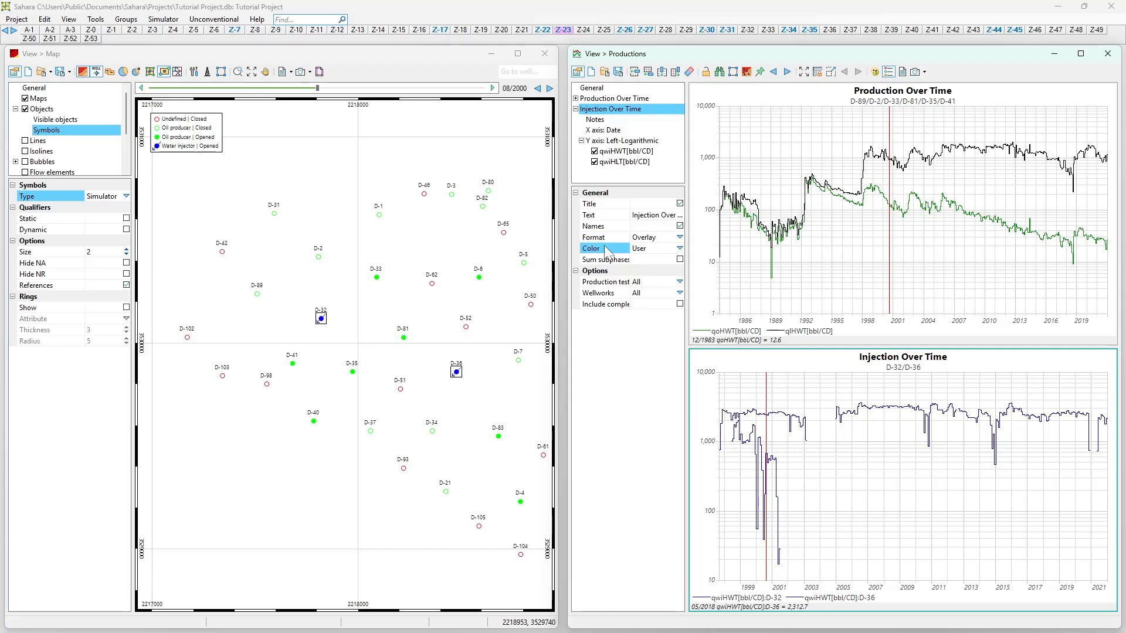
pyautogui.click(680, 249)
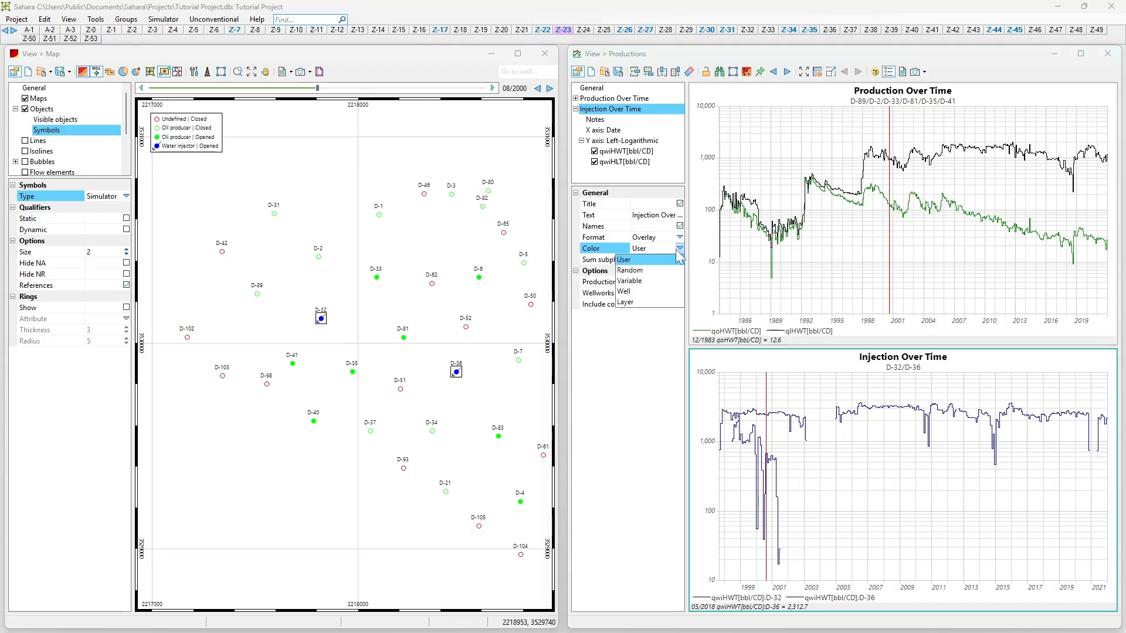
pyautogui.click(655, 272)
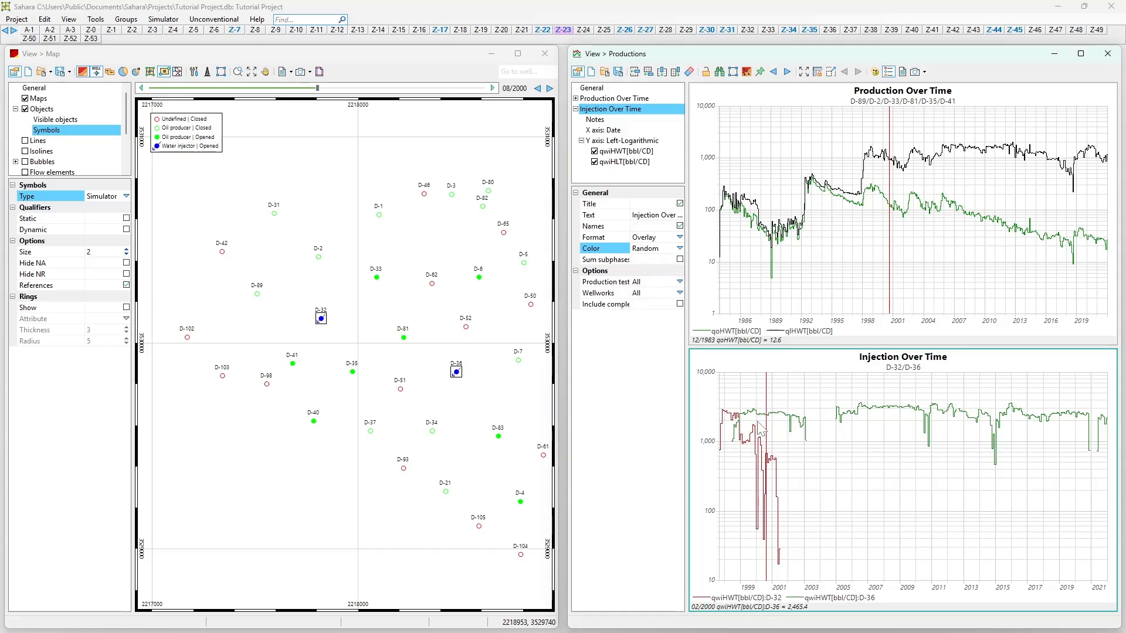
# Return the Injection Over Time chart's color option to User and look through the available format options.
pyautogui.click(659, 249)
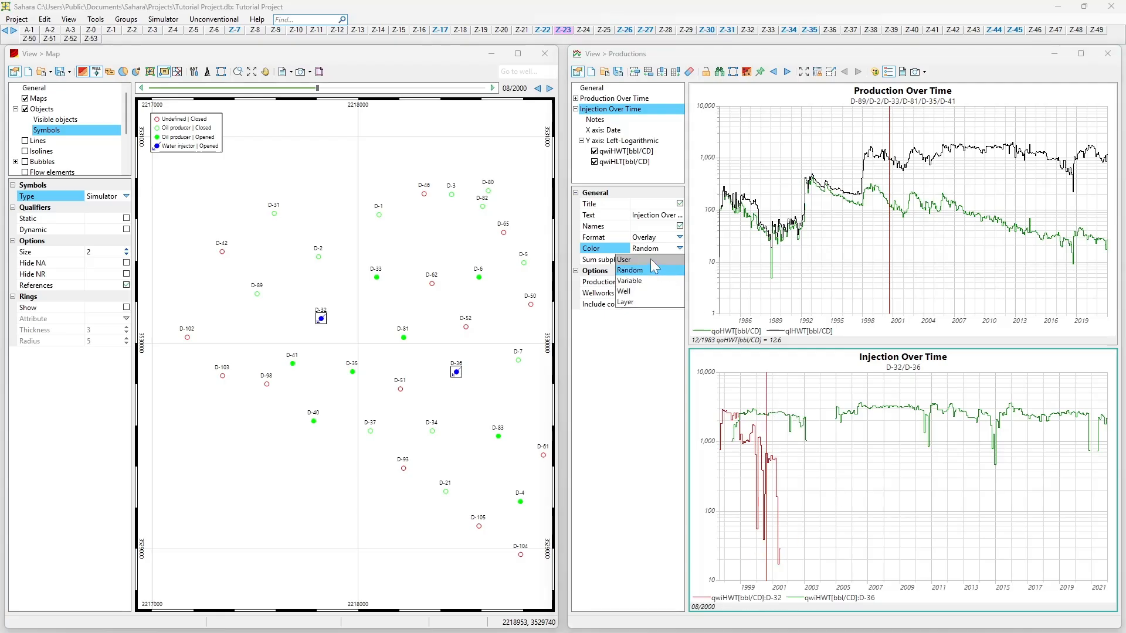
pyautogui.click(650, 258)
pyautogui.click(679, 237)
pyautogui.scroll(1, 662, 269)
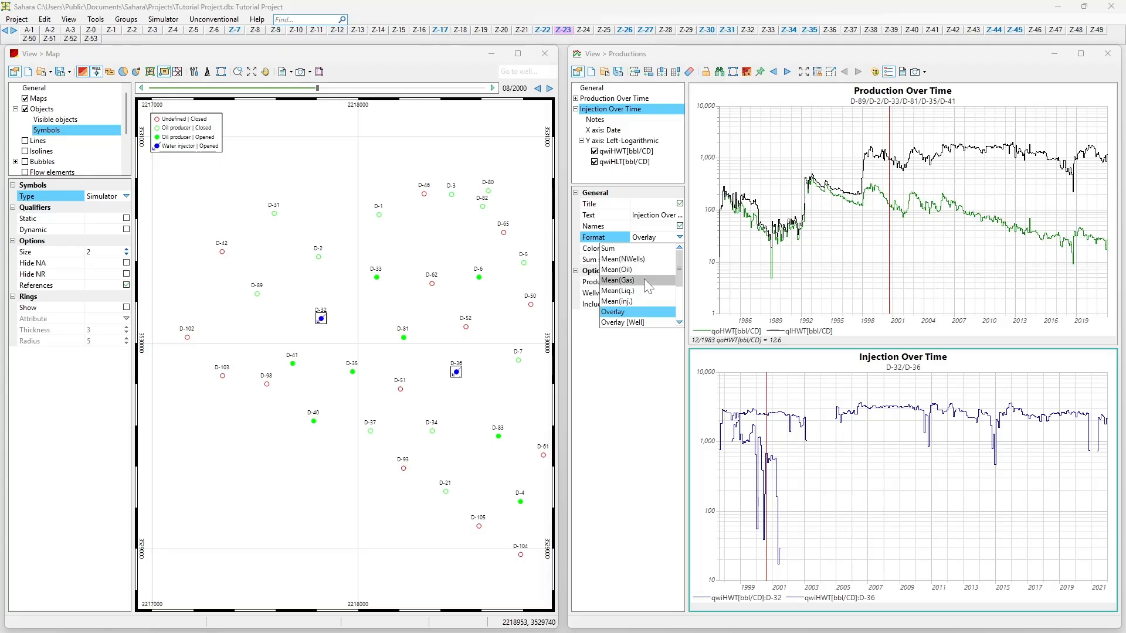
pyautogui.scroll(-2, 642, 296)
pyautogui.scroll(-1, 639, 295)
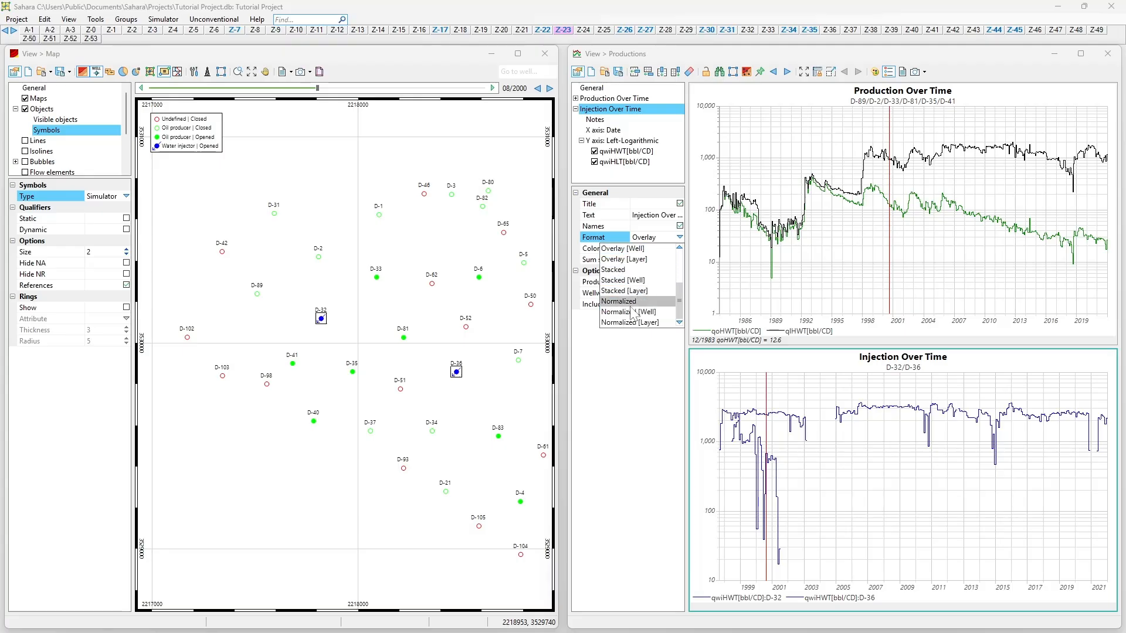
pyautogui.click(651, 398)
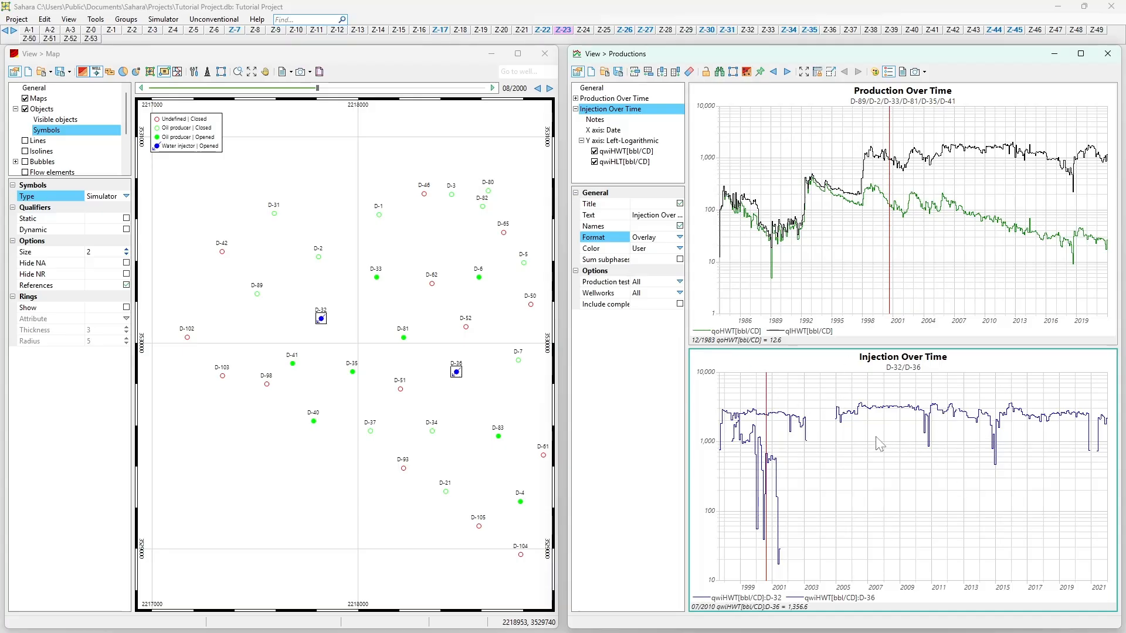
# Set the Injection Over Time chart's format to Sum and select only well D-32 on the map.
pyautogui.click(677, 237)
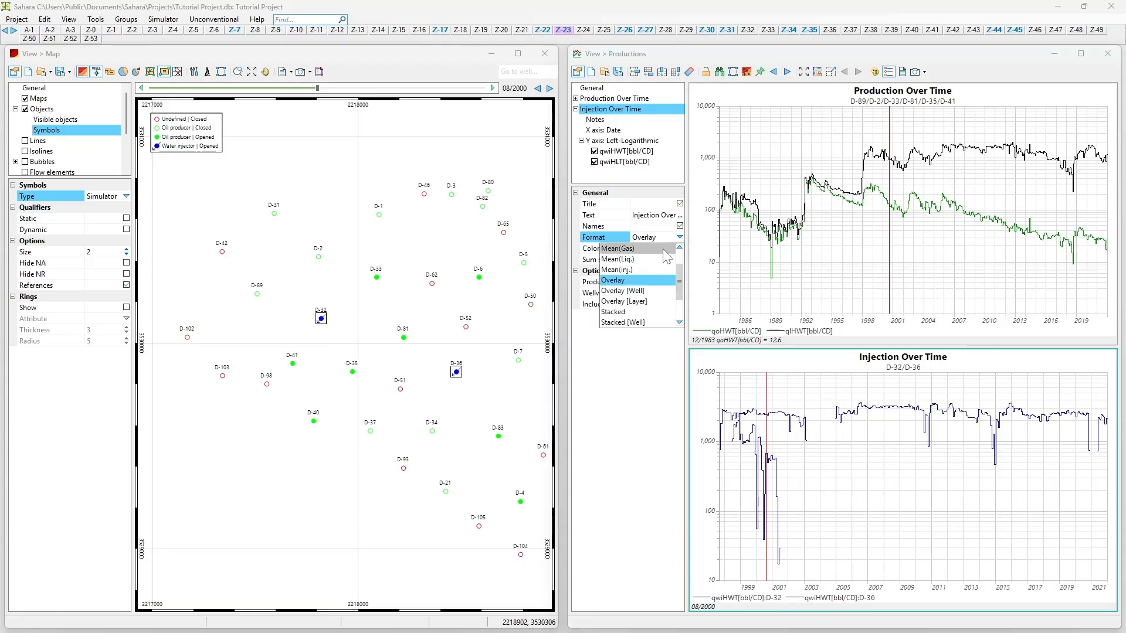
pyautogui.scroll(2, 665, 251)
pyautogui.click(652, 250)
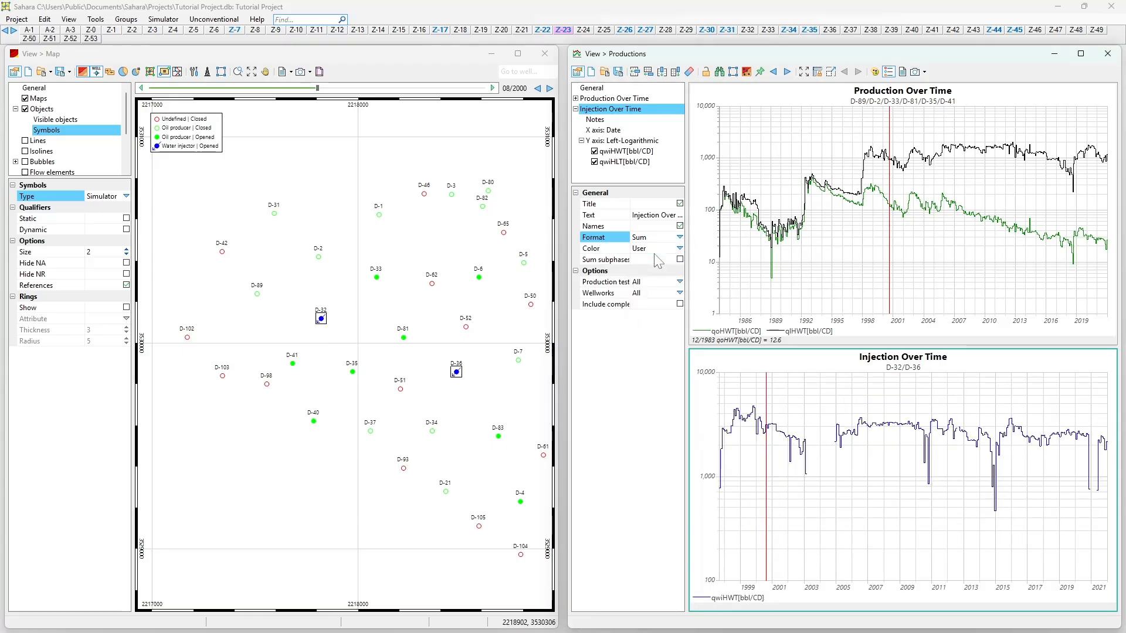
pyautogui.click(323, 320)
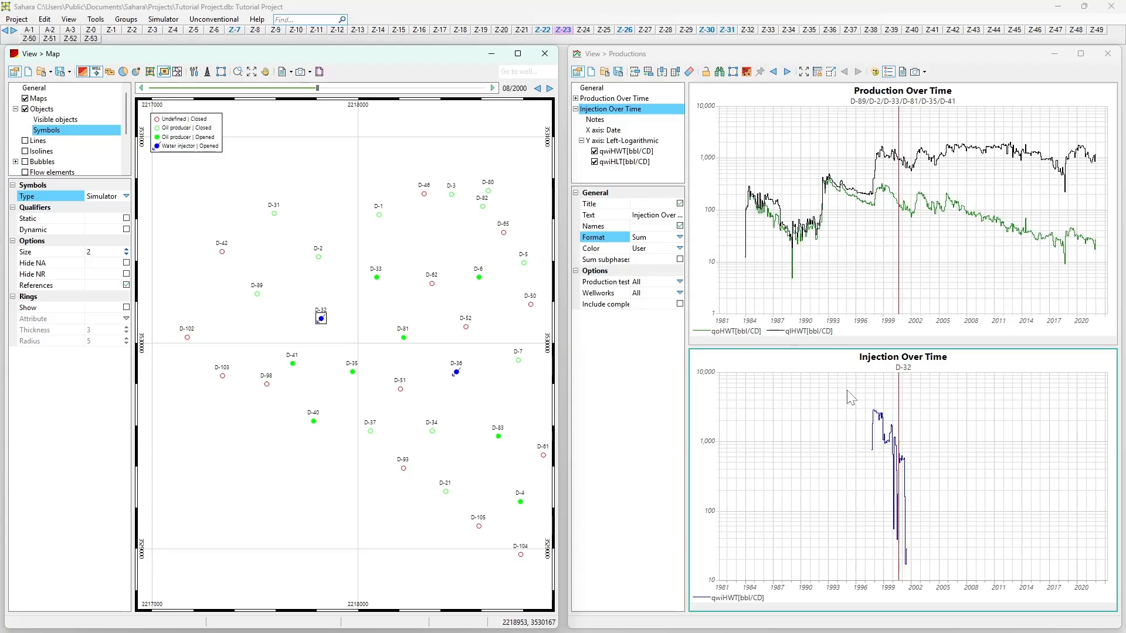
# View the Injection Over Time chart's notes settings, set its X axis type to T0 monthly and inspect the curve.
pyautogui.click(597, 120)
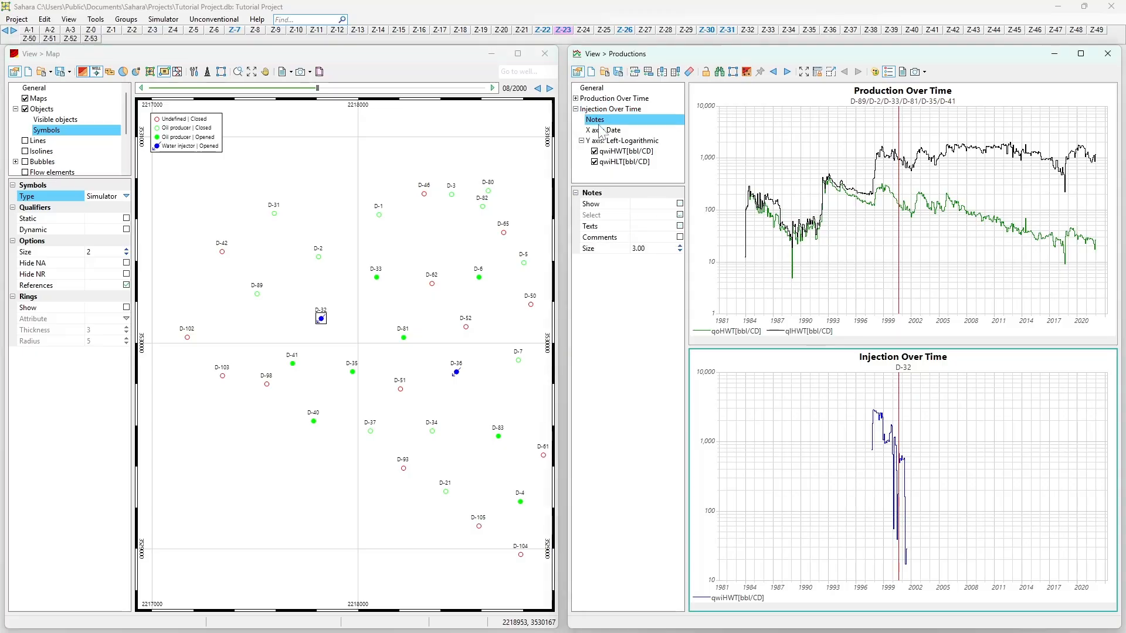
pyautogui.click(602, 130)
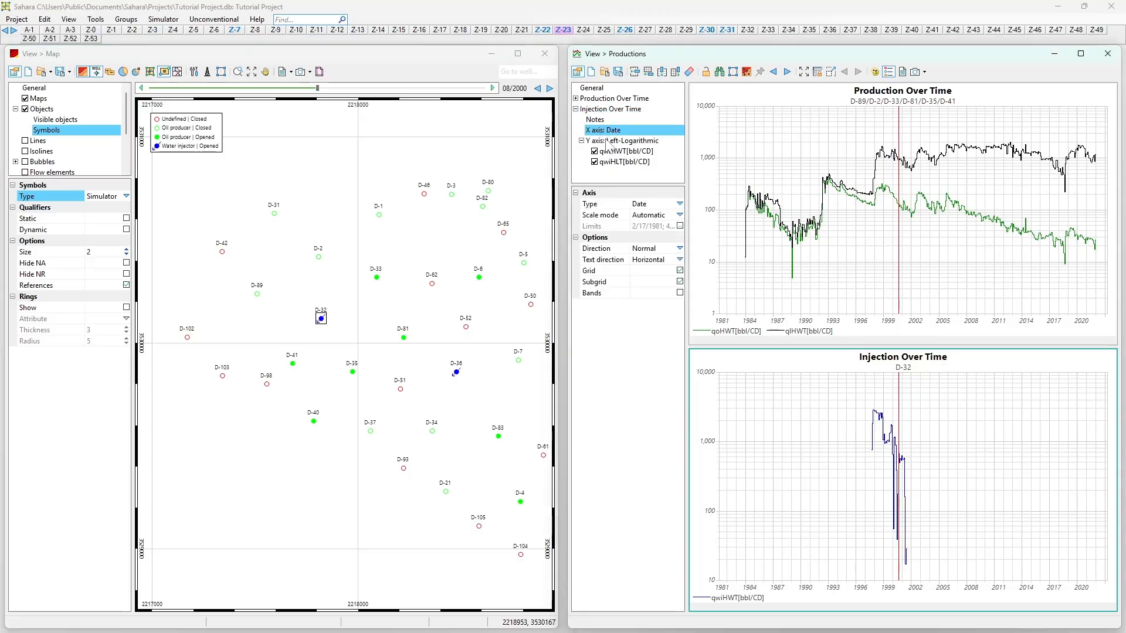
pyautogui.click(679, 204)
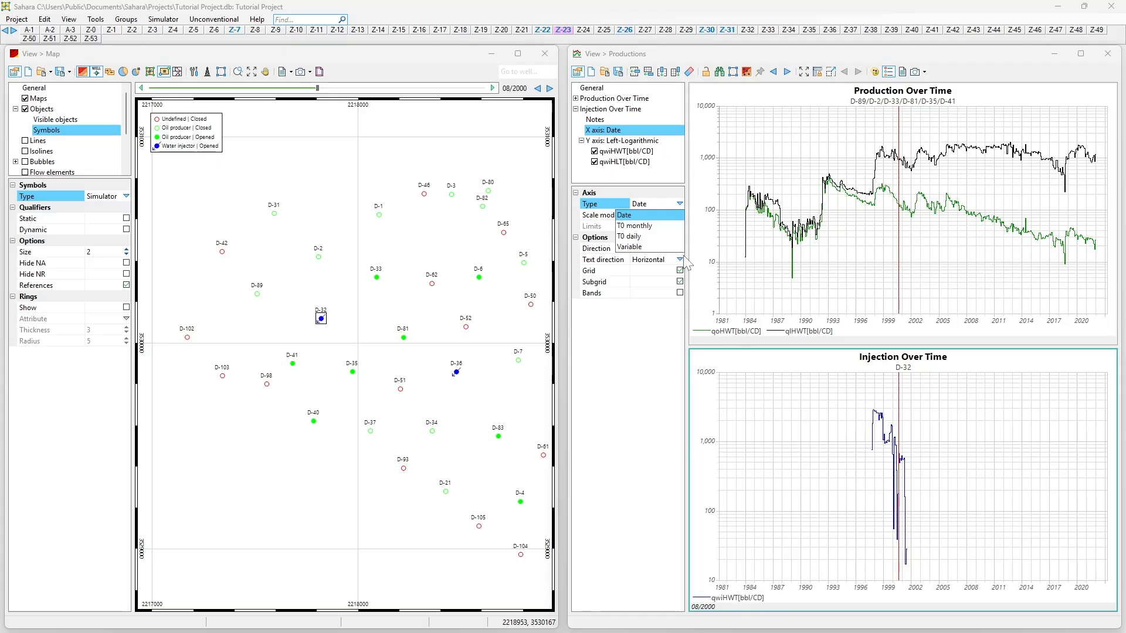
pyautogui.click(640, 226)
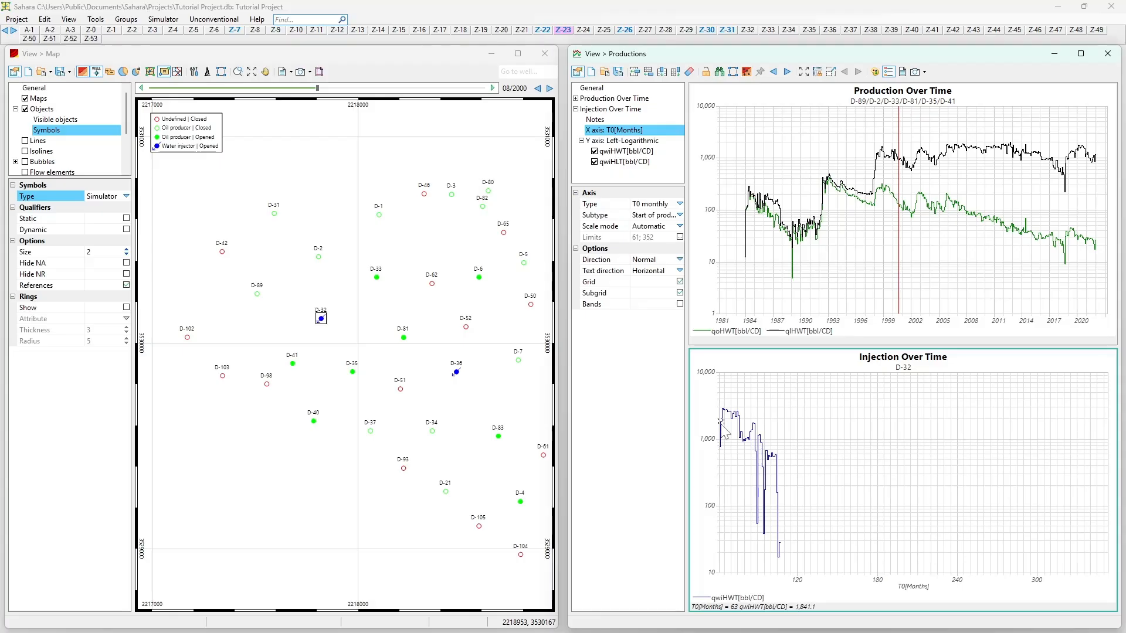
pyautogui.scroll(2, 842, 472)
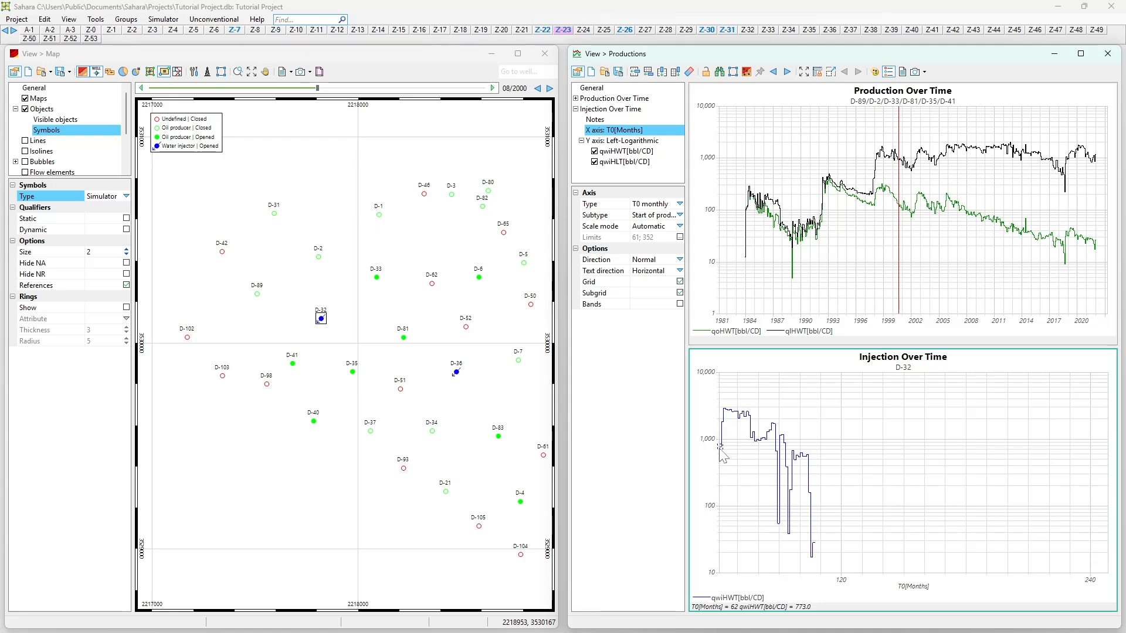
pyautogui.scroll(1, 814, 466)
pyautogui.scroll(-3, 844, 466)
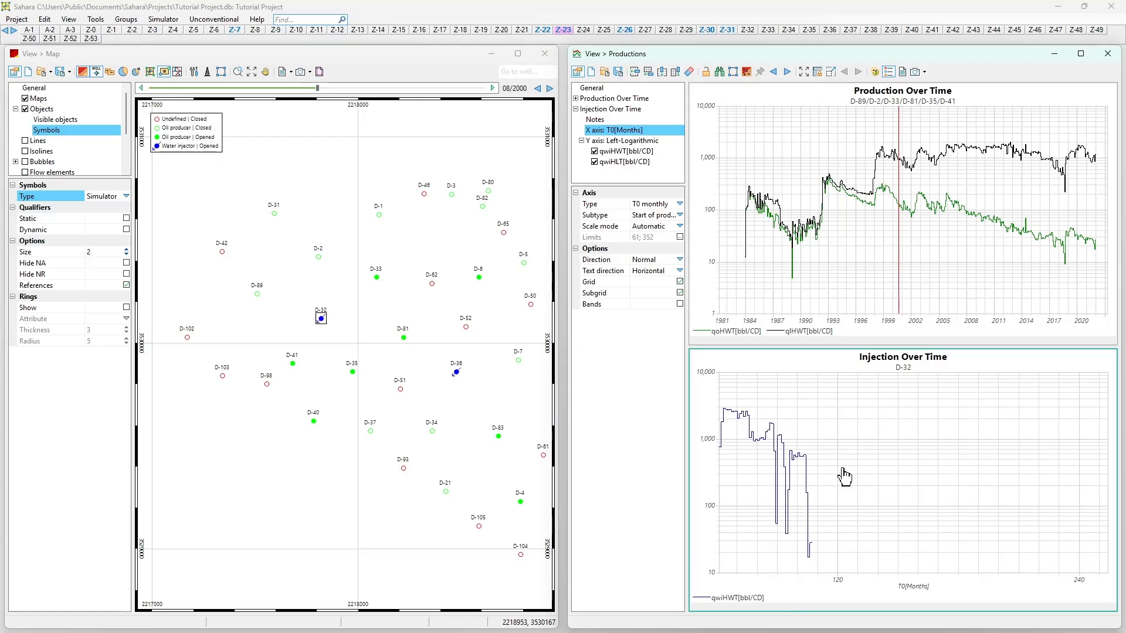
pyautogui.scroll(-1, 838, 478)
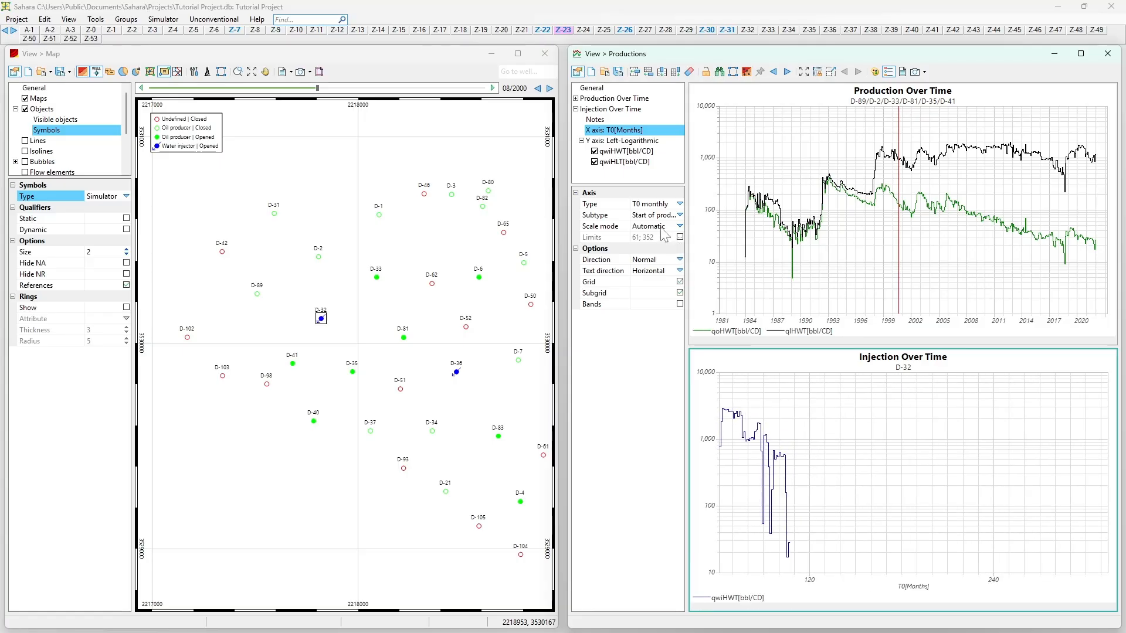
# Set the subtype of the Injection Over Time chart's X axis to Start of injection.
pyautogui.click(680, 214)
pyautogui.click(680, 215)
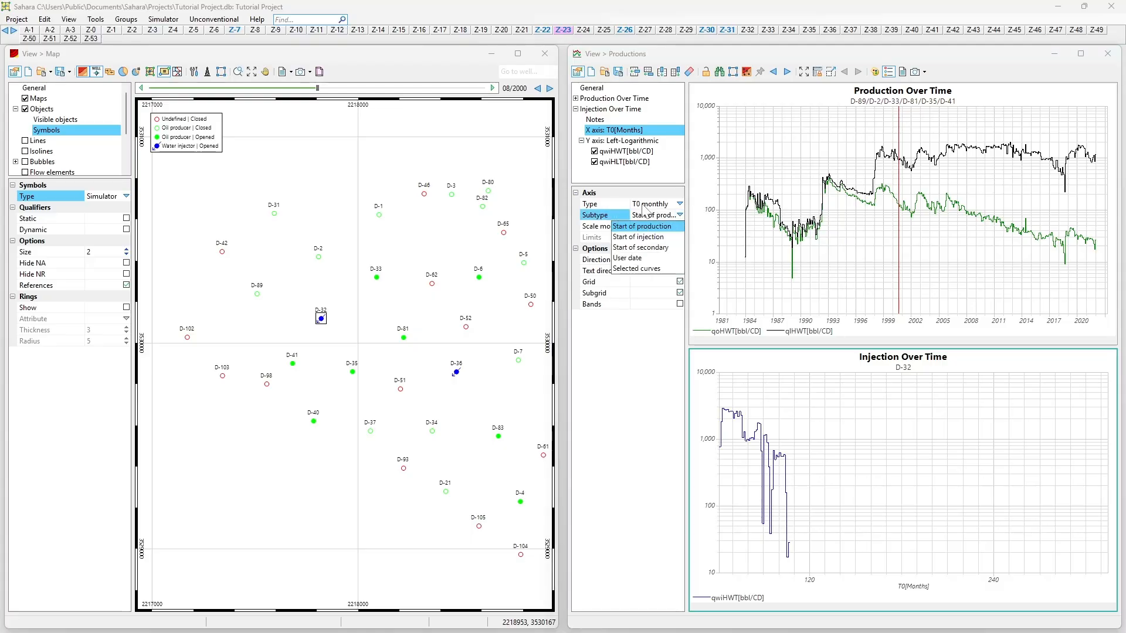
pyautogui.click(644, 236)
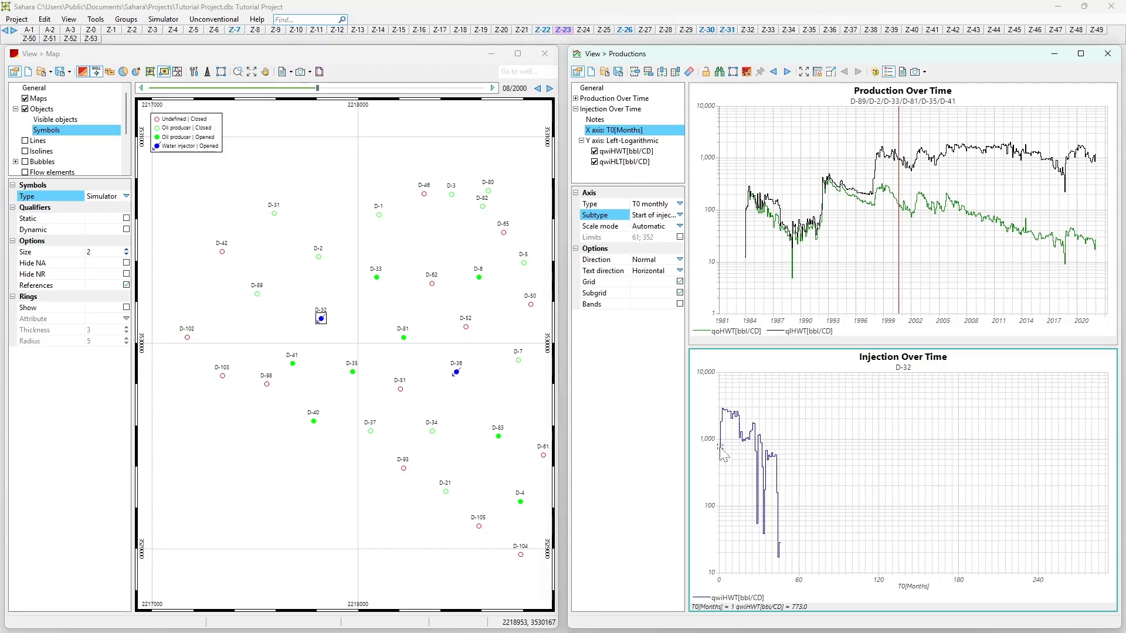
pyautogui.scroll(2, 725, 455)
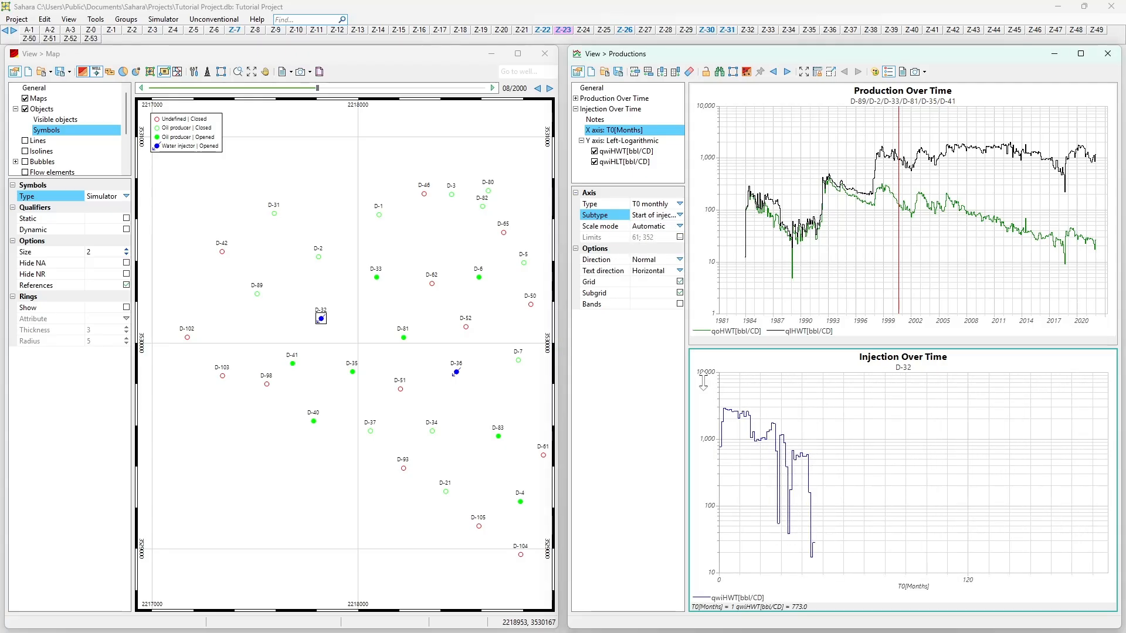
# Set the X axis subtype back to Start of production and look over the other subtype options.
pyautogui.click(679, 215)
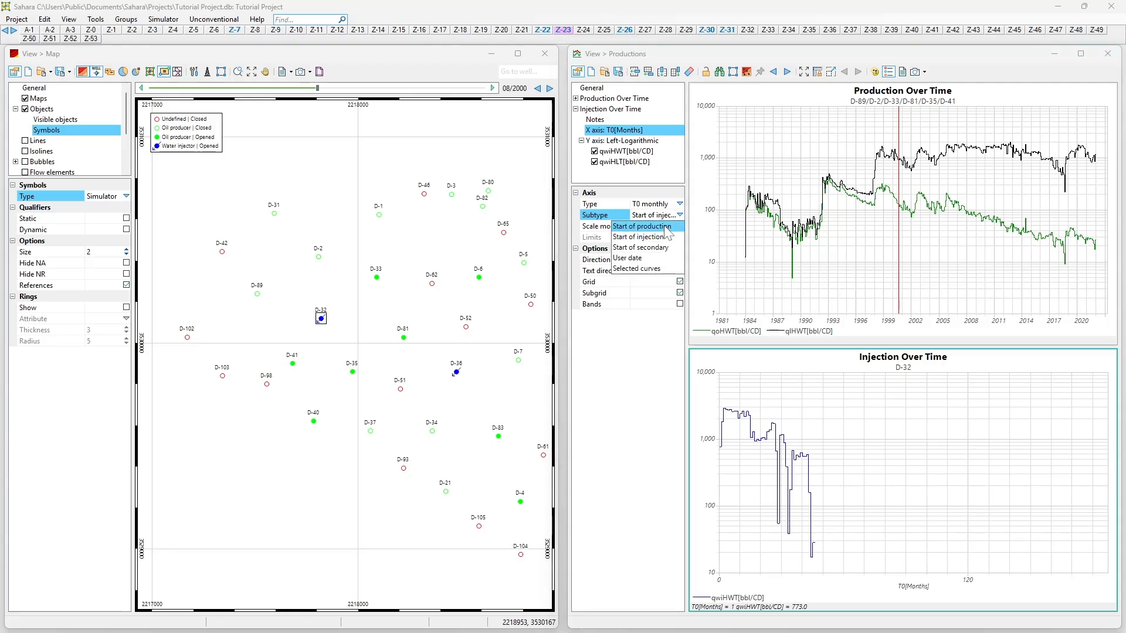
pyautogui.click(668, 226)
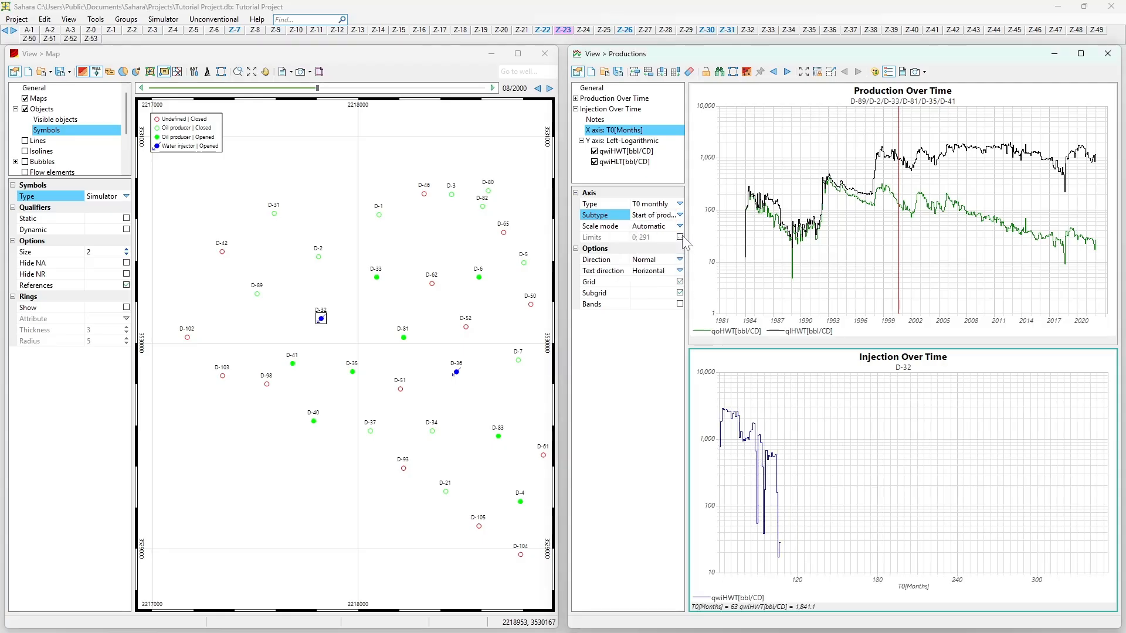
pyautogui.click(680, 215)
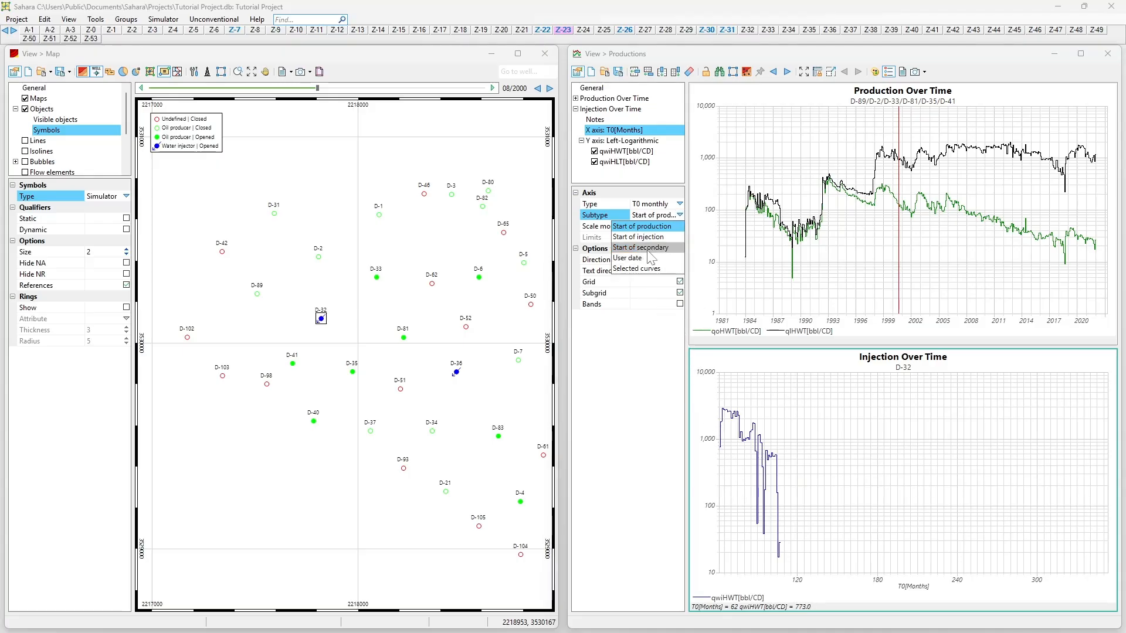
# Set the Injection Over Time chart's X axis type back to Date and look over the remaining axis types.
pyautogui.click(678, 205)
pyautogui.click(679, 205)
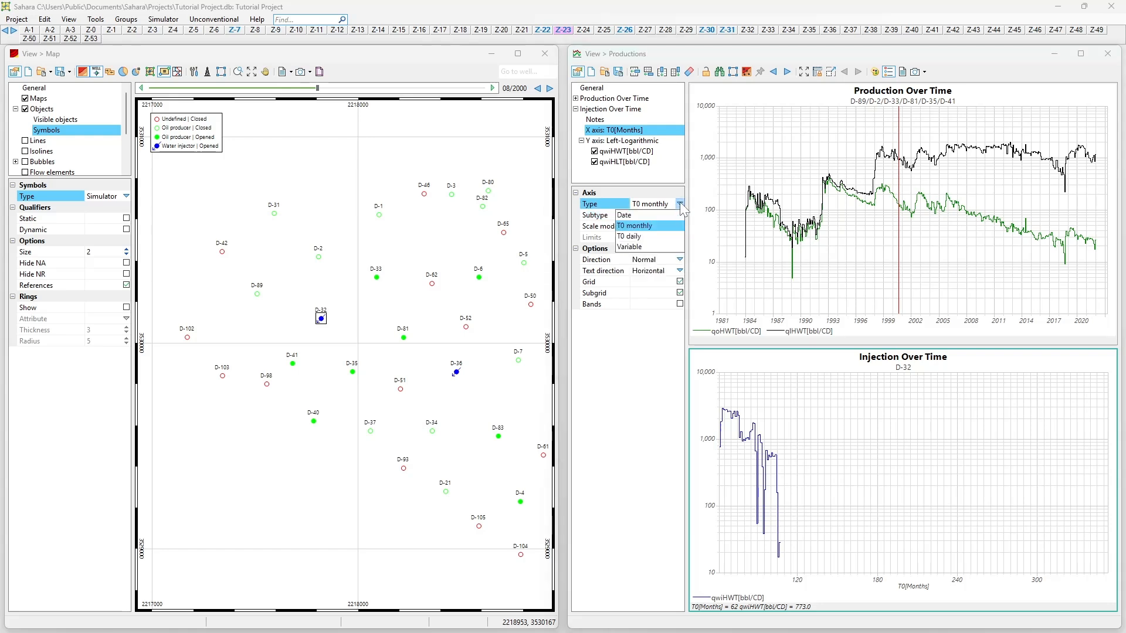
pyautogui.click(655, 213)
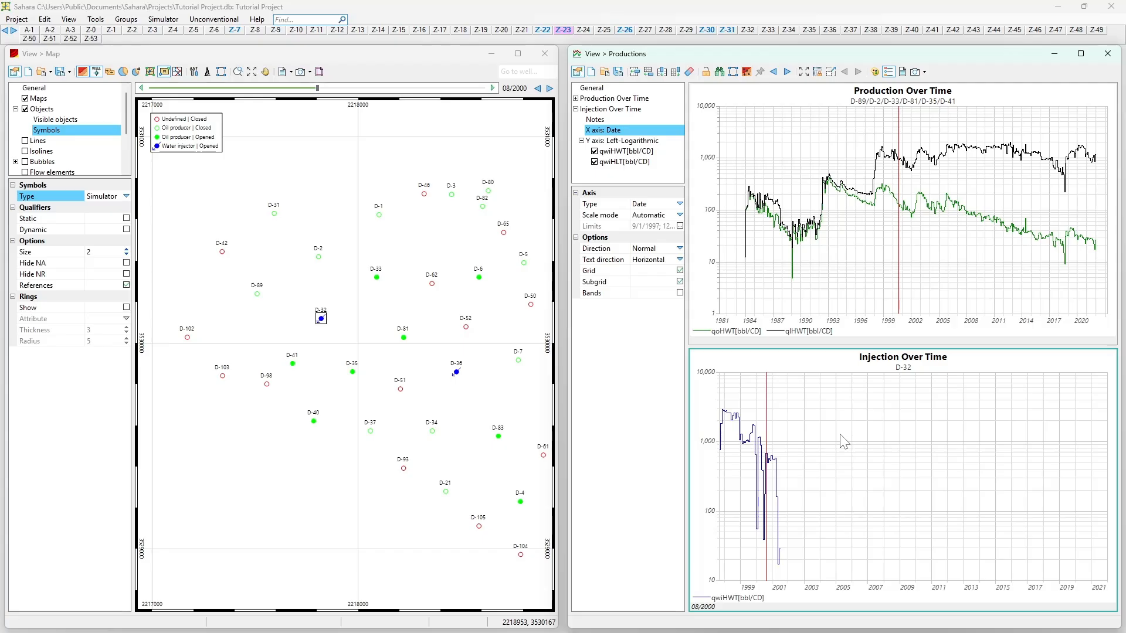
pyautogui.click(682, 204)
pyautogui.click(680, 204)
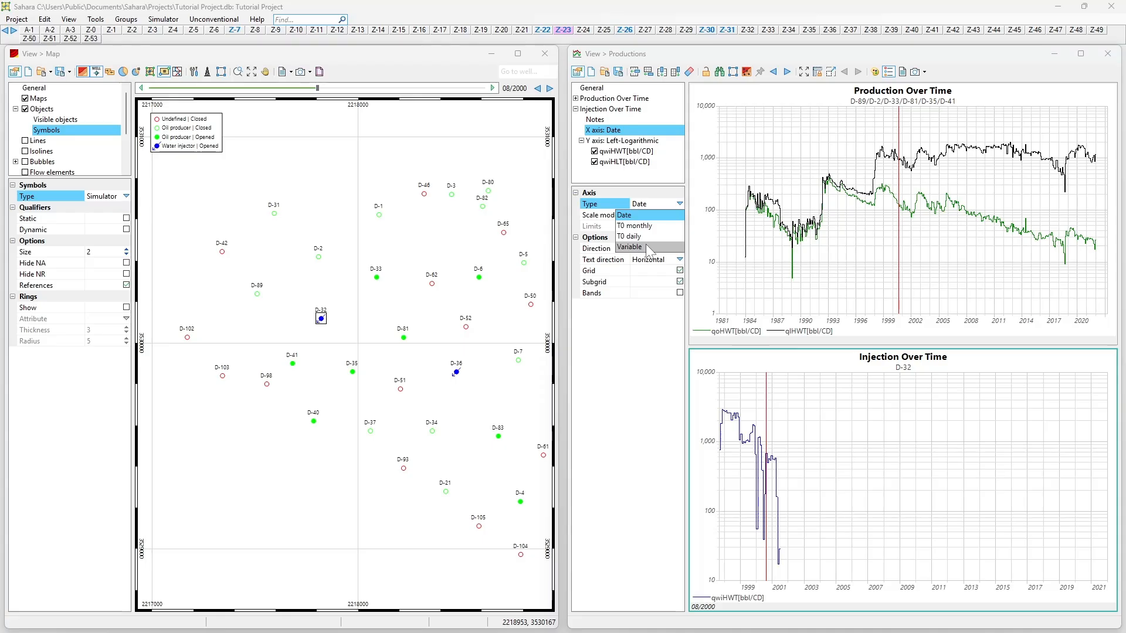
# Examine the Injection Over Time chart's Y axis settings and its variables selection without changing them.
pyautogui.click(621, 142)
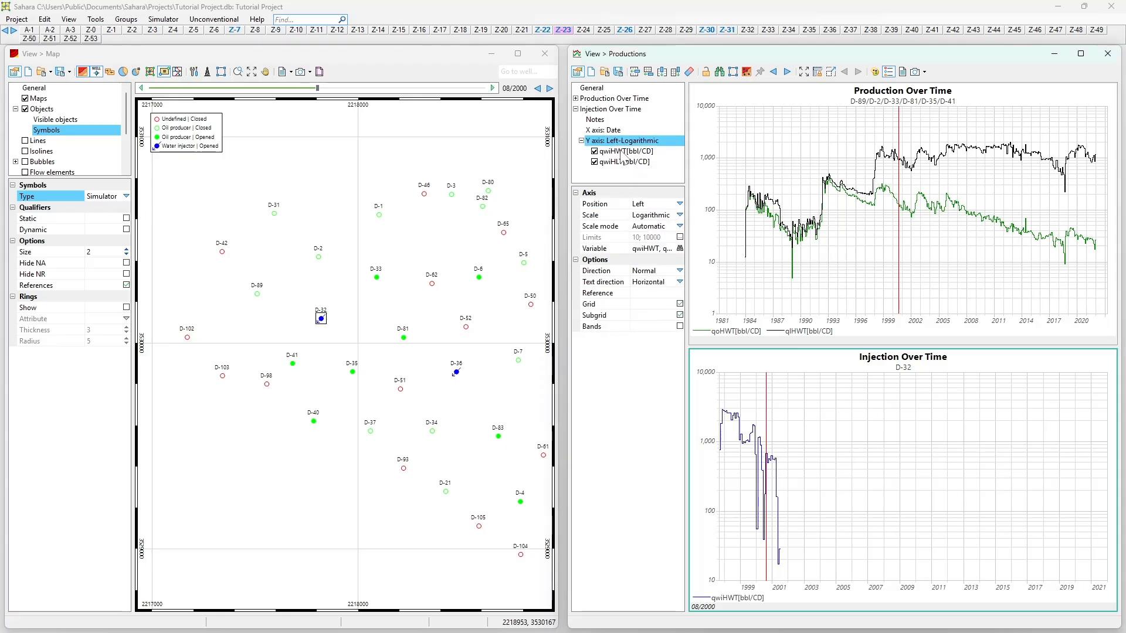
pyautogui.click(679, 249)
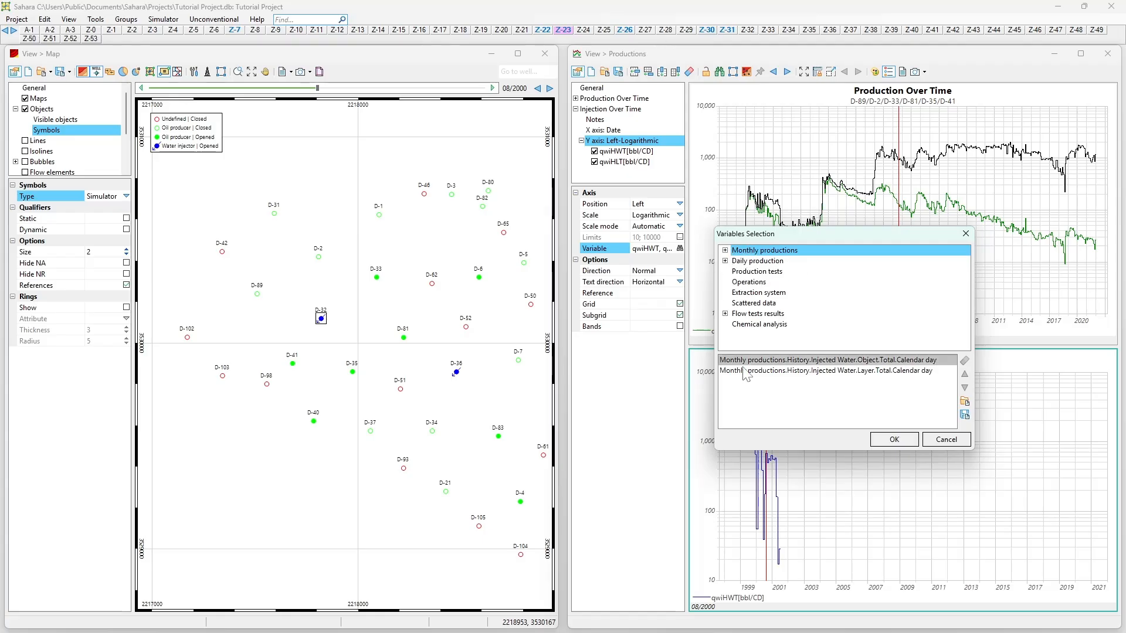
pyautogui.click(966, 233)
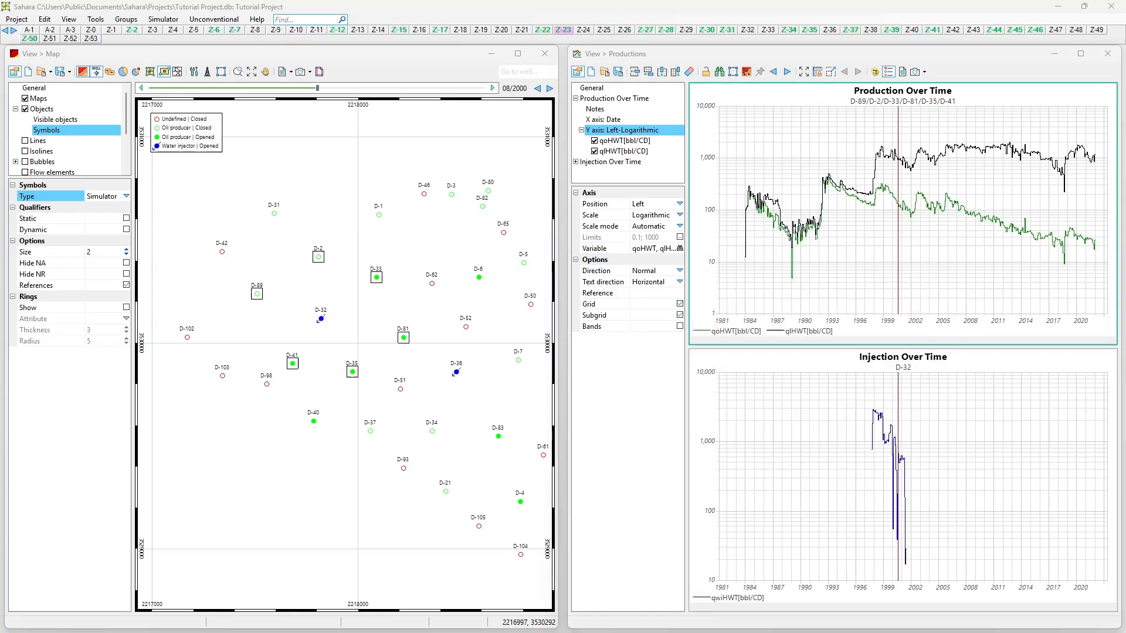
# Hide the qoHWT curve of the Production Over Time chart and show it again, repeating the toggle once.
pyautogui.click(613, 142)
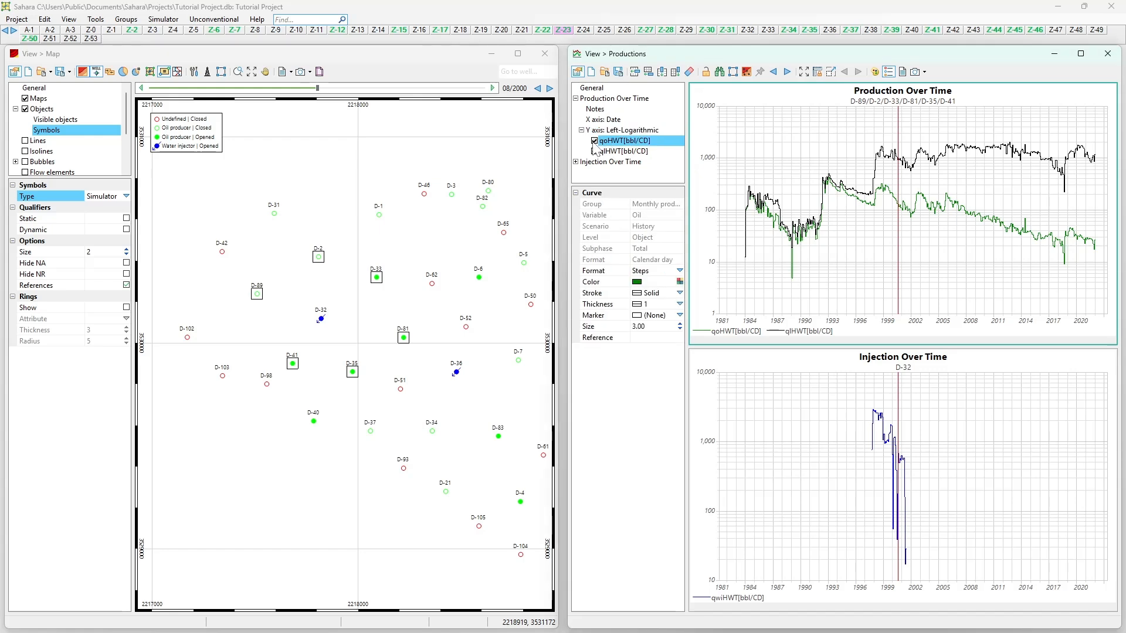
pyautogui.click(594, 141)
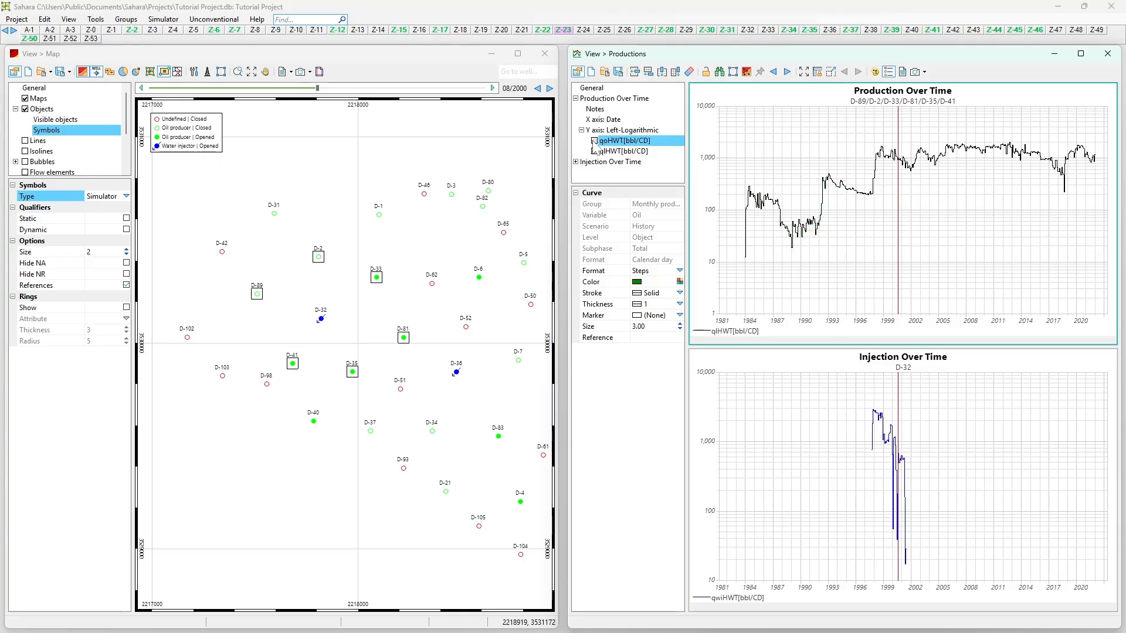
pyautogui.click(594, 141)
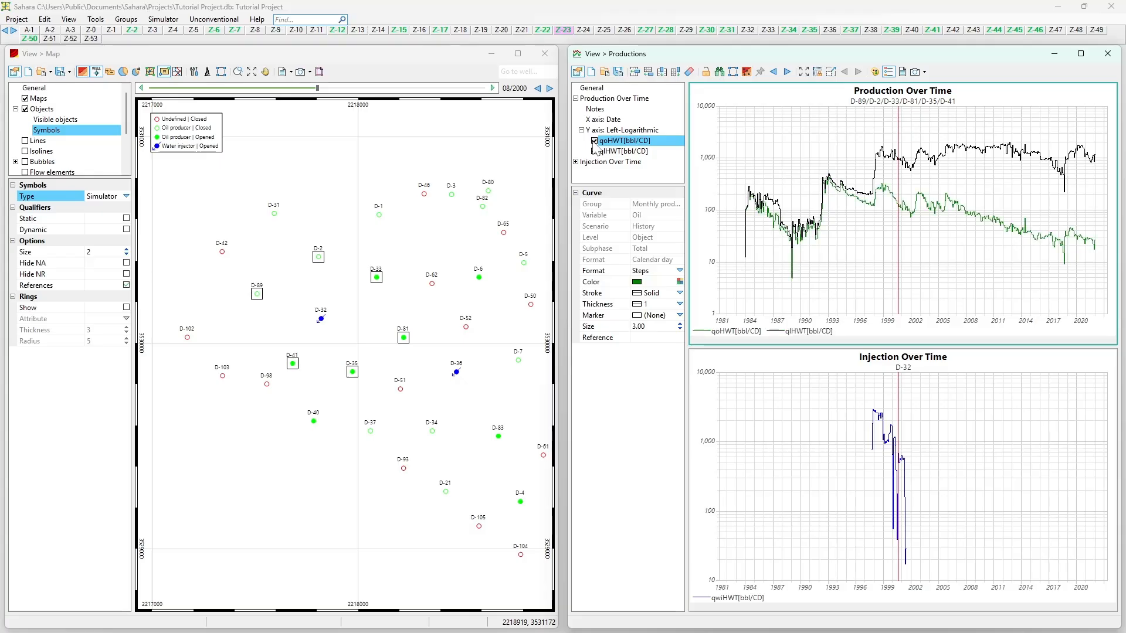
pyautogui.click(594, 141)
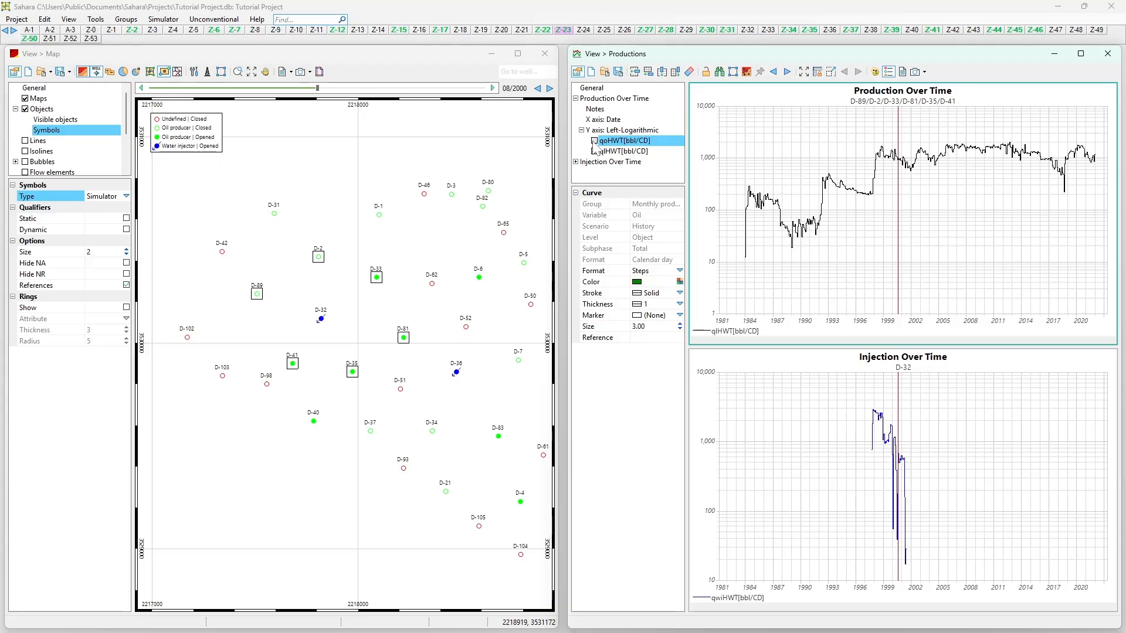
pyautogui.click(594, 141)
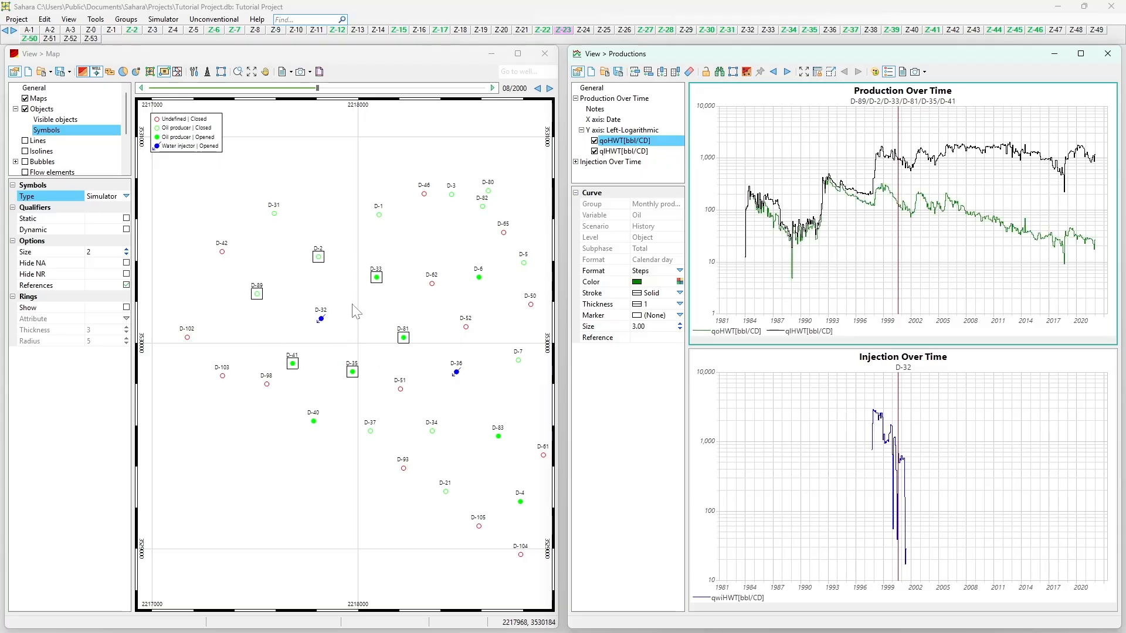
# Hide both the qoHWT and qlHWT curves of the Production Over Time chart and turn both back on.
pyautogui.click(594, 141)
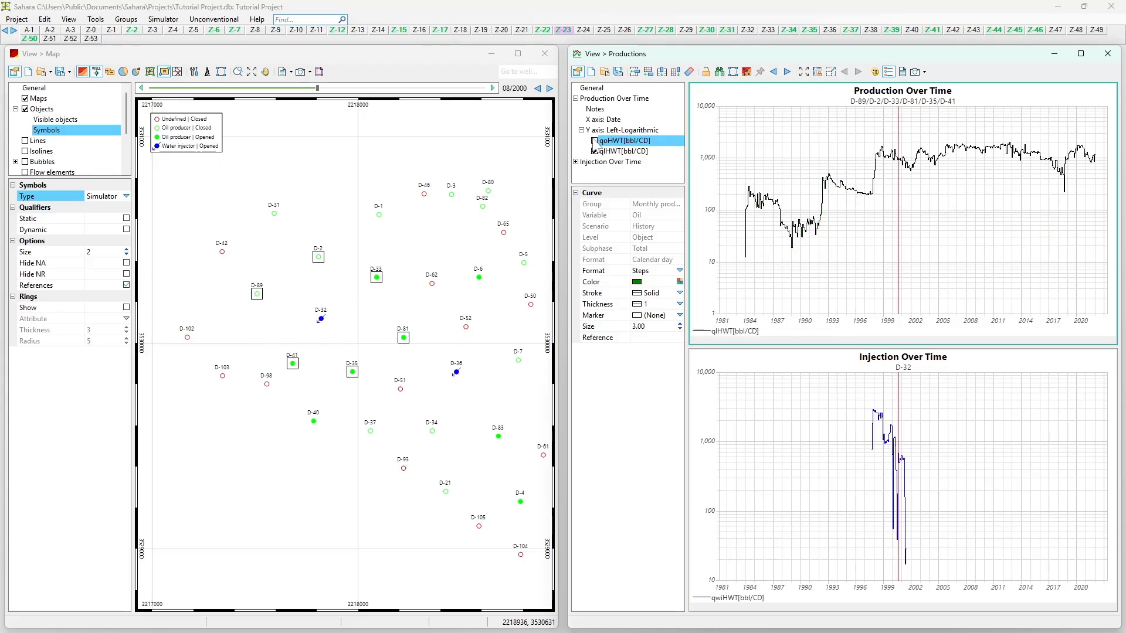
pyautogui.click(595, 152)
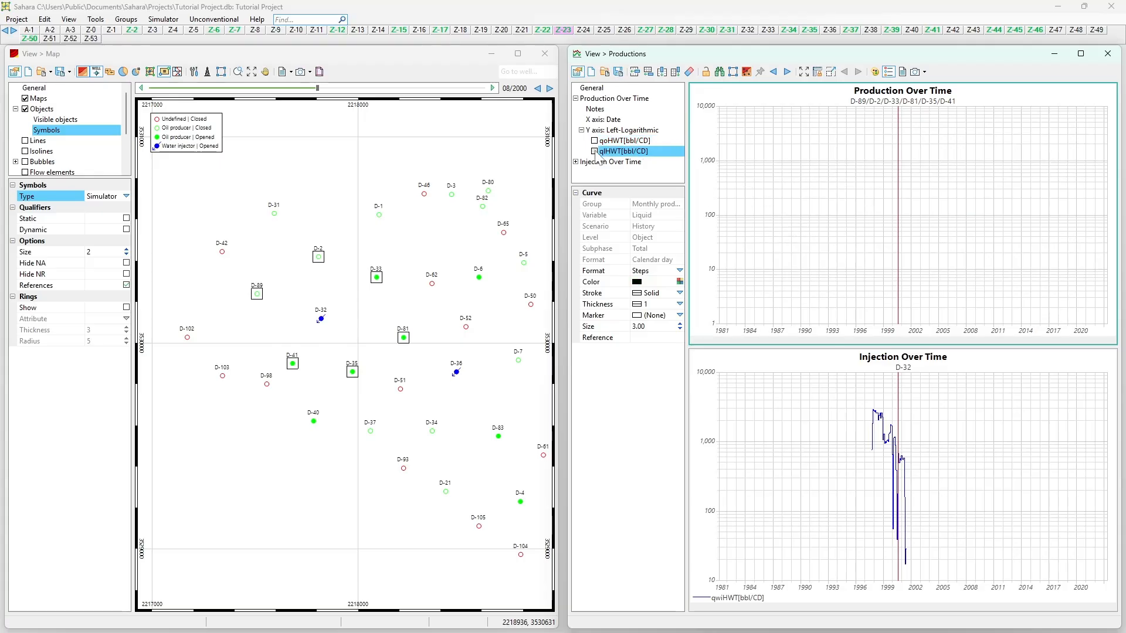
pyautogui.click(595, 152)
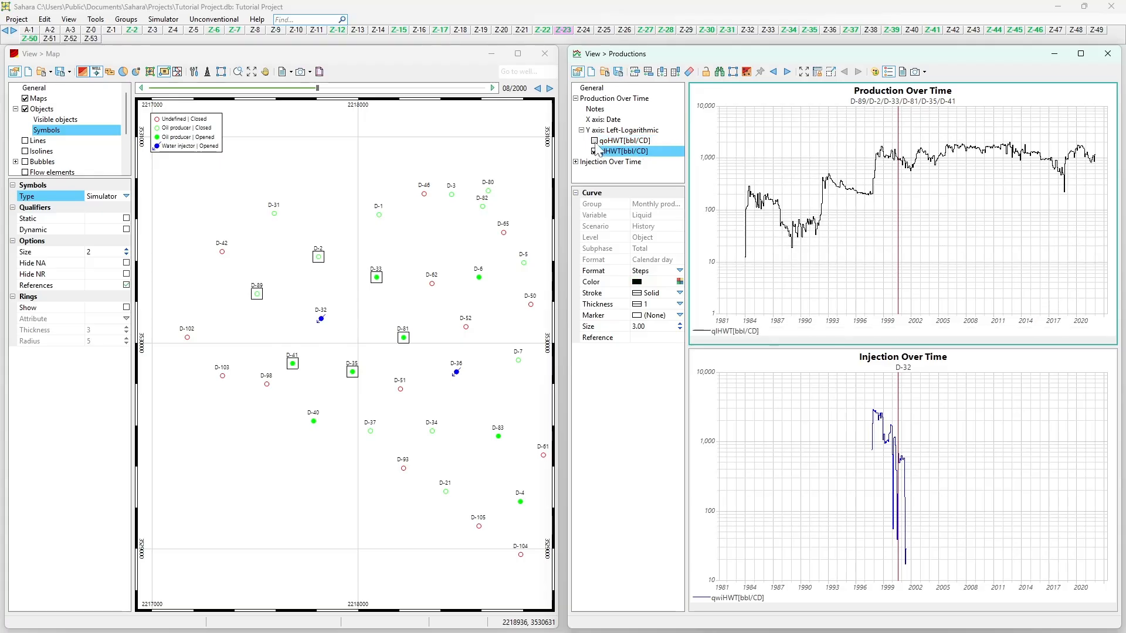
pyautogui.click(594, 141)
# Move the date bar in the Production Over Time chart to 10/1997, where injection starts, and on to 06/2001.
pyautogui.moveTo(898, 274); pyautogui.dragTo(871, 267)
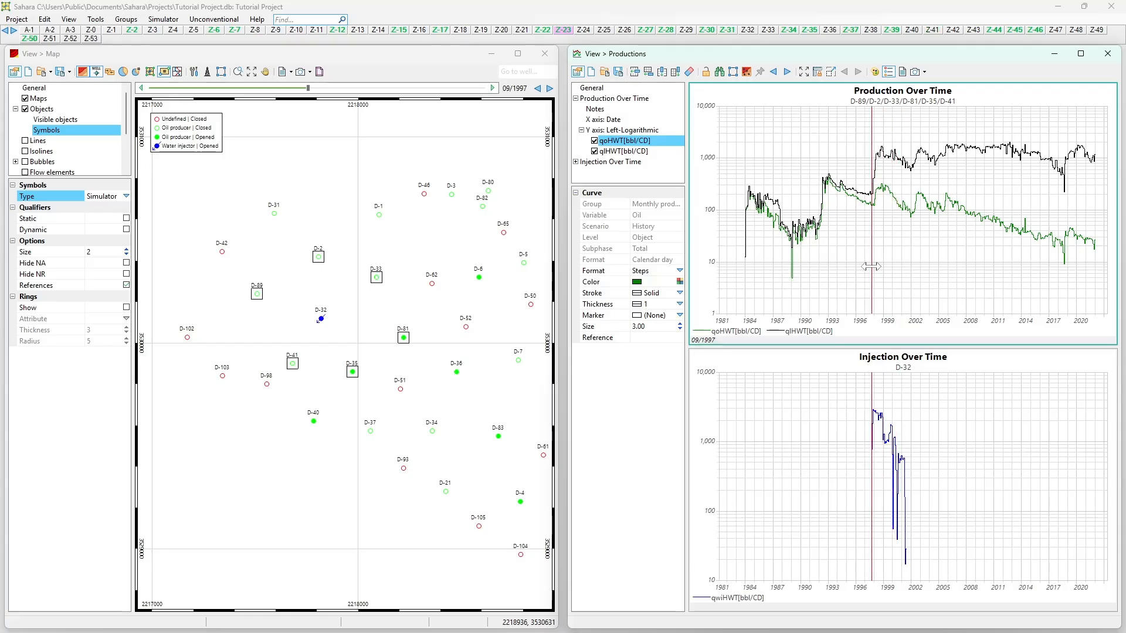
pyautogui.scroll(1, 869, 258)
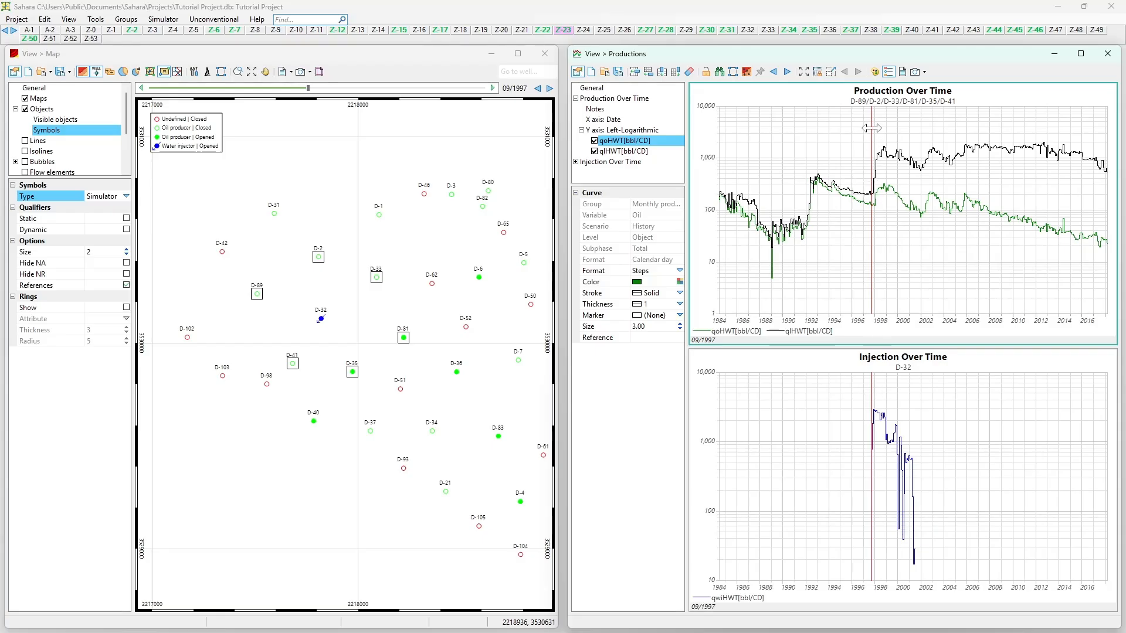
pyautogui.moveTo(871, 130); pyautogui.dragTo(871, 130)
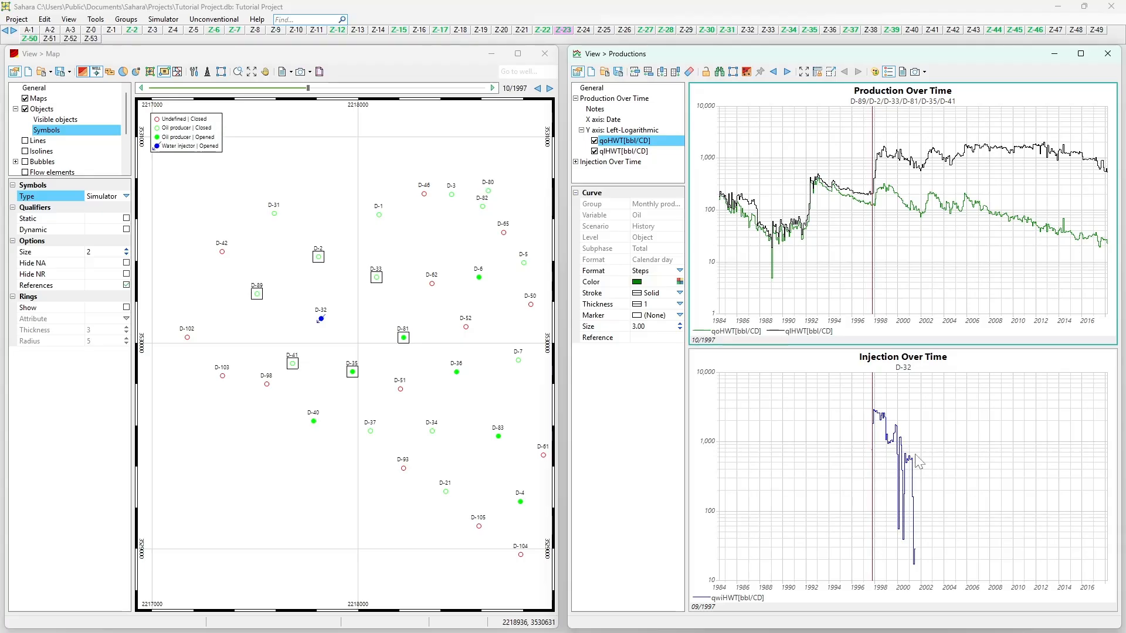
pyautogui.moveTo(869, 241); pyautogui.dragTo(914, 250)
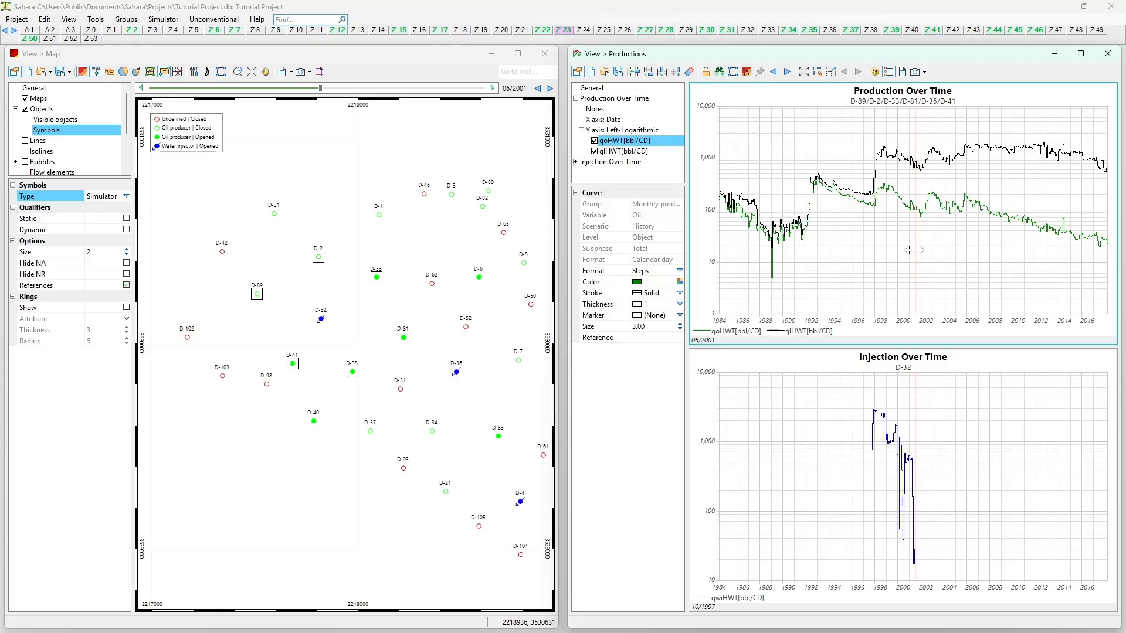
# Zoom and pan the Production Over Time chart along the time axis to examine how both charts follow with synchronized time.
pyautogui.scroll(-2, 913, 251)
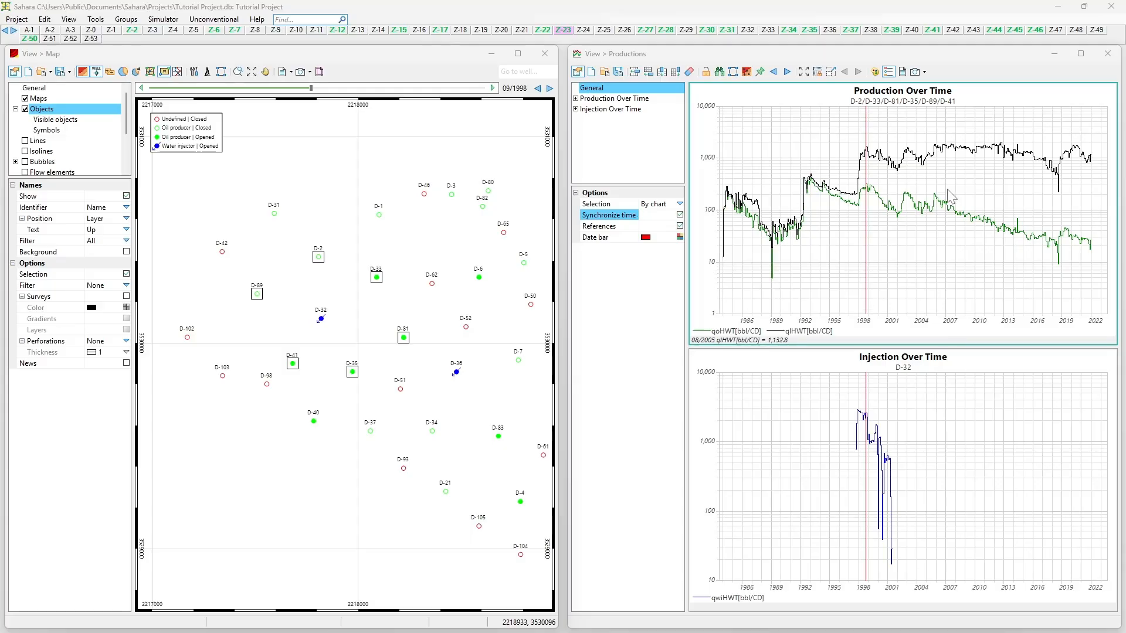
pyautogui.scroll(2, 851, 246)
pyautogui.scroll(5, 847, 242)
pyautogui.scroll(-8, 867, 246)
pyautogui.moveTo(867, 246); pyautogui.dragTo(825, 258)
pyautogui.scroll(4, 866, 245)
pyautogui.moveTo(839, 258); pyautogui.dragTo(893, 257)
pyautogui.moveTo(783, 259); pyautogui.dragTo(901, 258)
# Pan and zoom the Injection Over Time chart to examine the time synchronization from that chart.
pyautogui.moveTo(1020, 430); pyautogui.dragTo(843, 433)
pyautogui.scroll(-5, 956, 439)
pyautogui.moveTo(937, 440); pyautogui.dragTo(919, 439)
pyautogui.scroll(4, 924, 447)
pyautogui.scroll(-5, 896, 464)
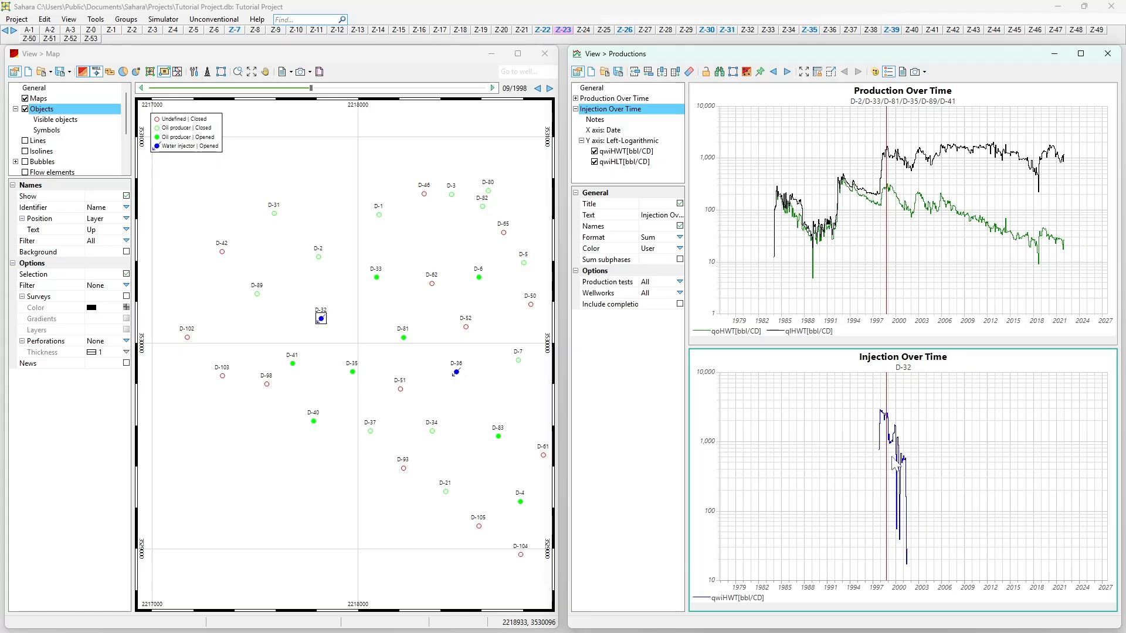
pyautogui.scroll(2, 894, 460)
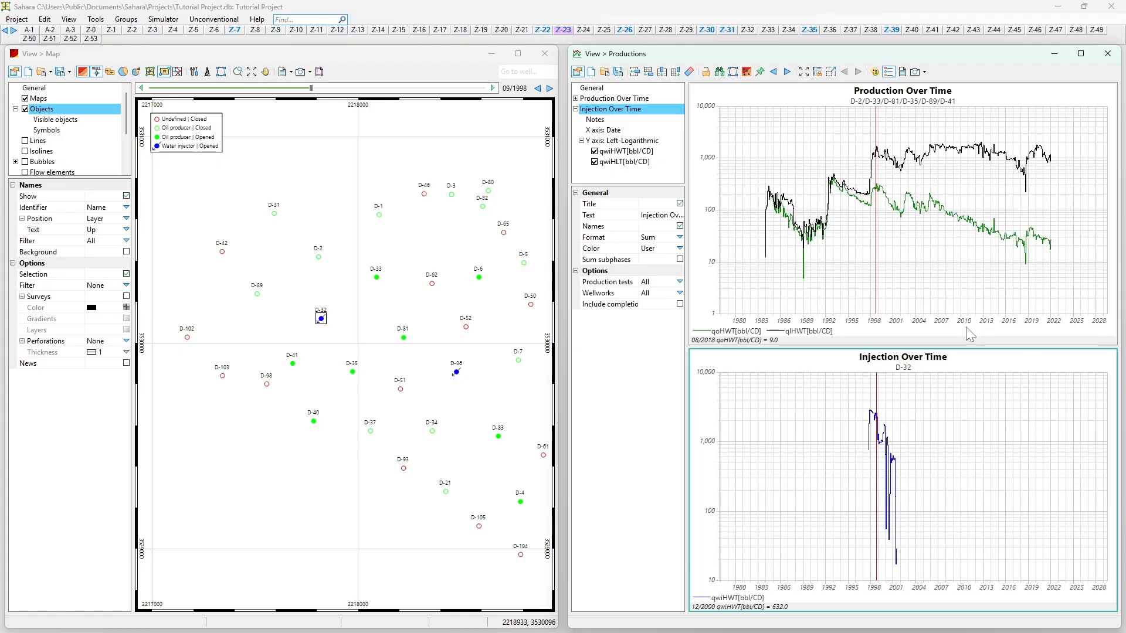
# Turn off Synchronize time in the general options of the Productions view.
pyautogui.click(594, 89)
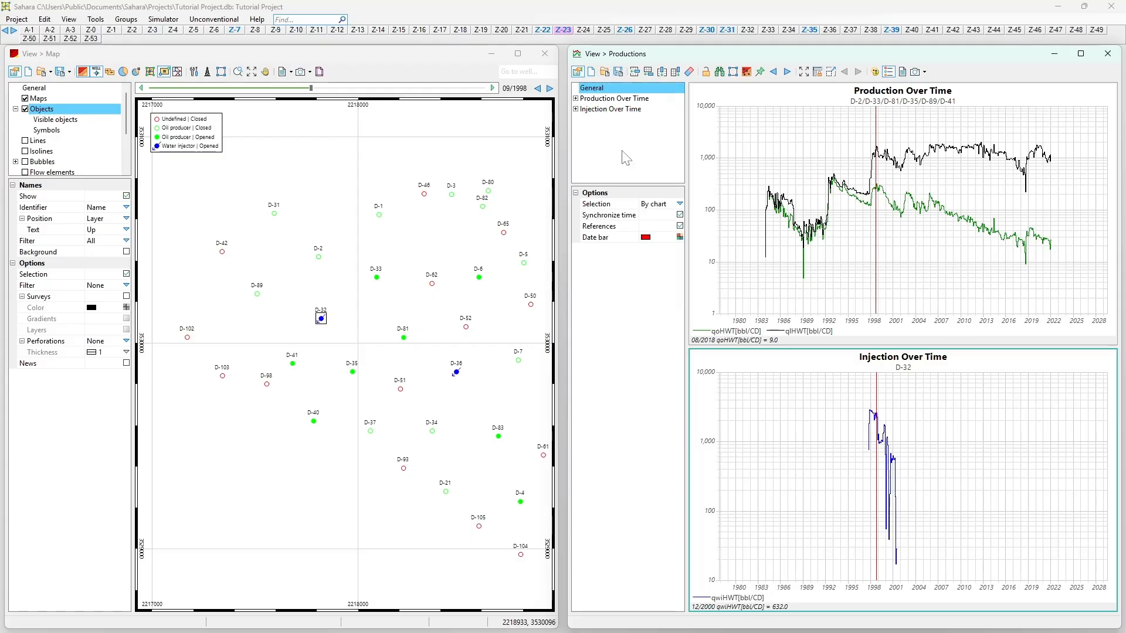
pyautogui.click(679, 215)
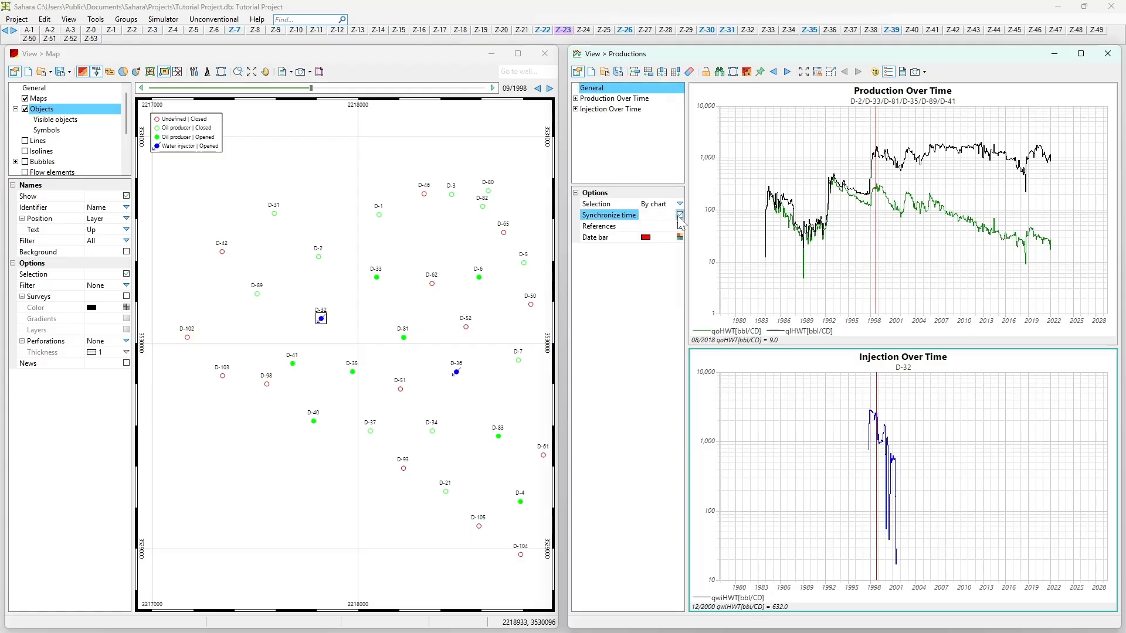
pyautogui.click(680, 215)
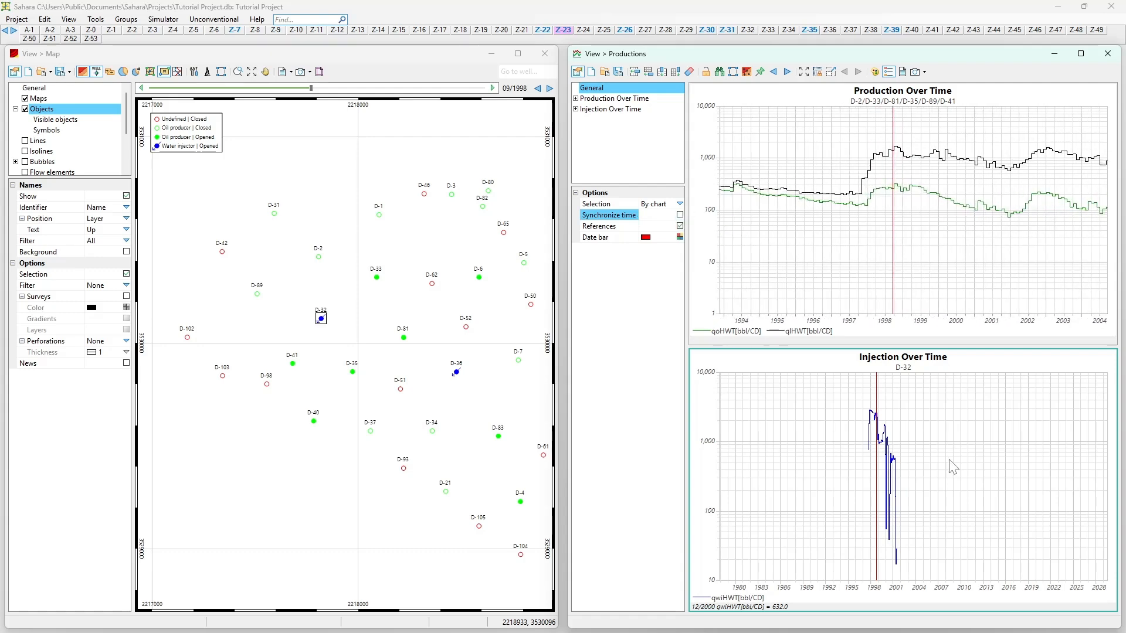
# Zoom and pan the charts independently, examining how the Injection Over Time chart behaves without time synchronization.
pyautogui.scroll(-8, 960, 462)
pyautogui.scroll(9, 930, 462)
pyautogui.scroll(3, 1020, 467)
pyautogui.moveTo(1028, 467); pyautogui.dragTo(954, 469)
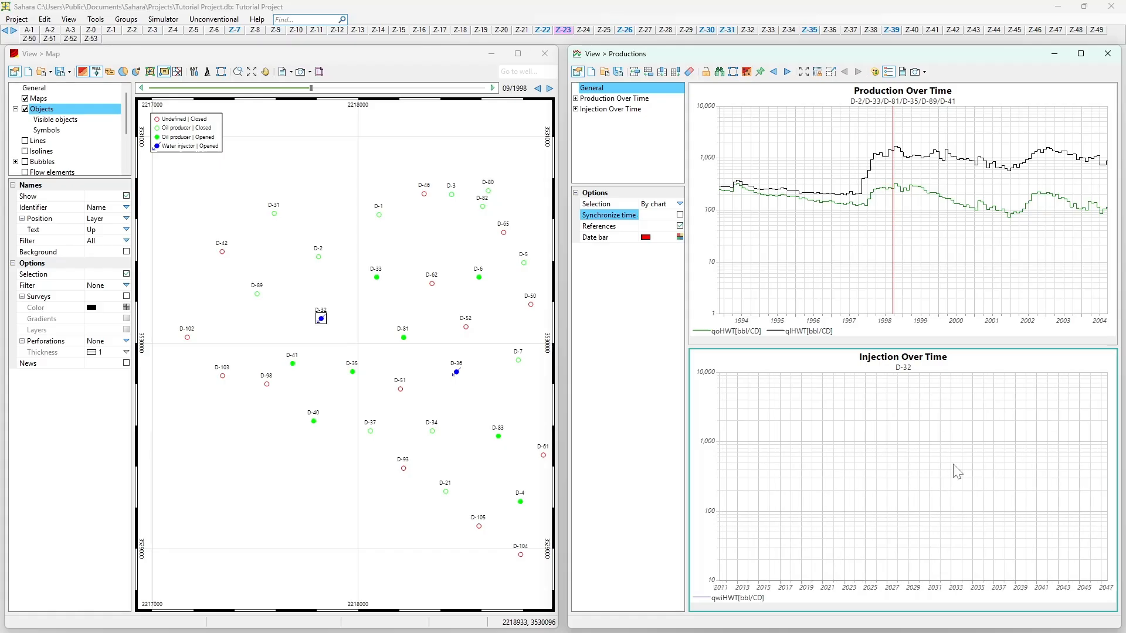
pyautogui.scroll(3, 960, 465)
pyautogui.scroll(-5, 938, 469)
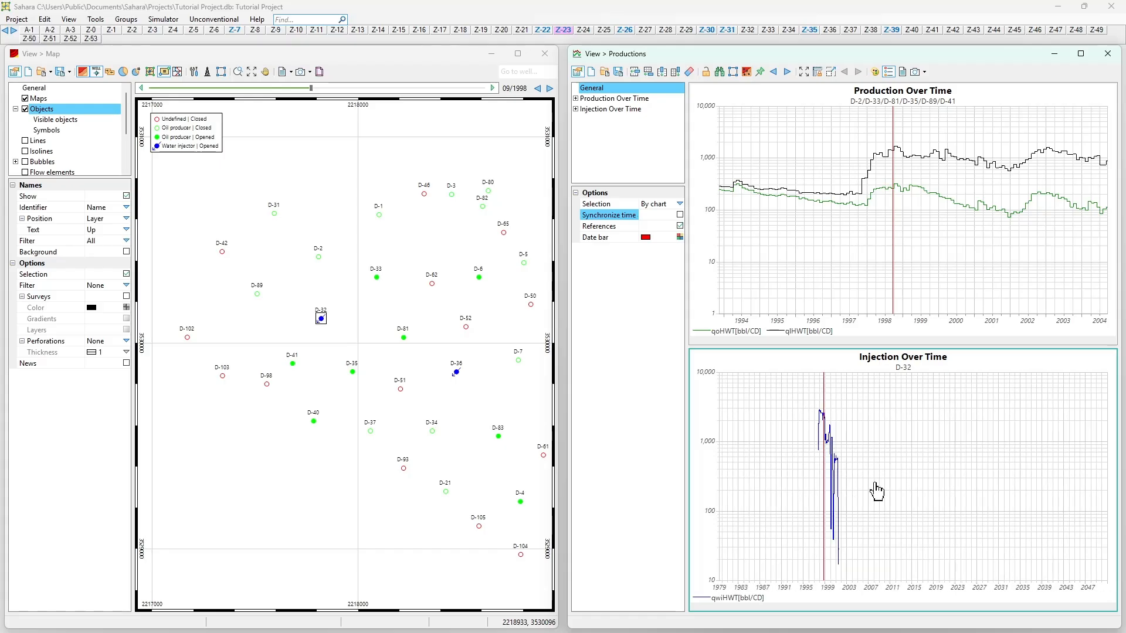
# Turn Synchronize time back on and pan the Production Over Time chart along its time axis.
pyautogui.click(679, 215)
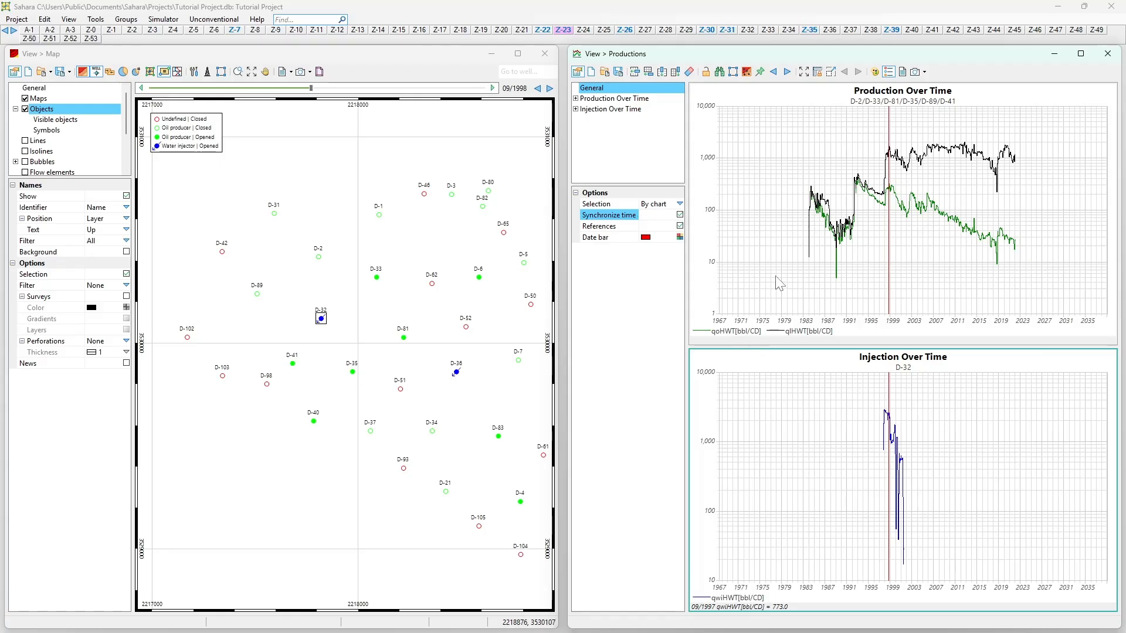
pyautogui.scroll(1, 891, 278)
pyautogui.moveTo(891, 278); pyautogui.dragTo(863, 270)
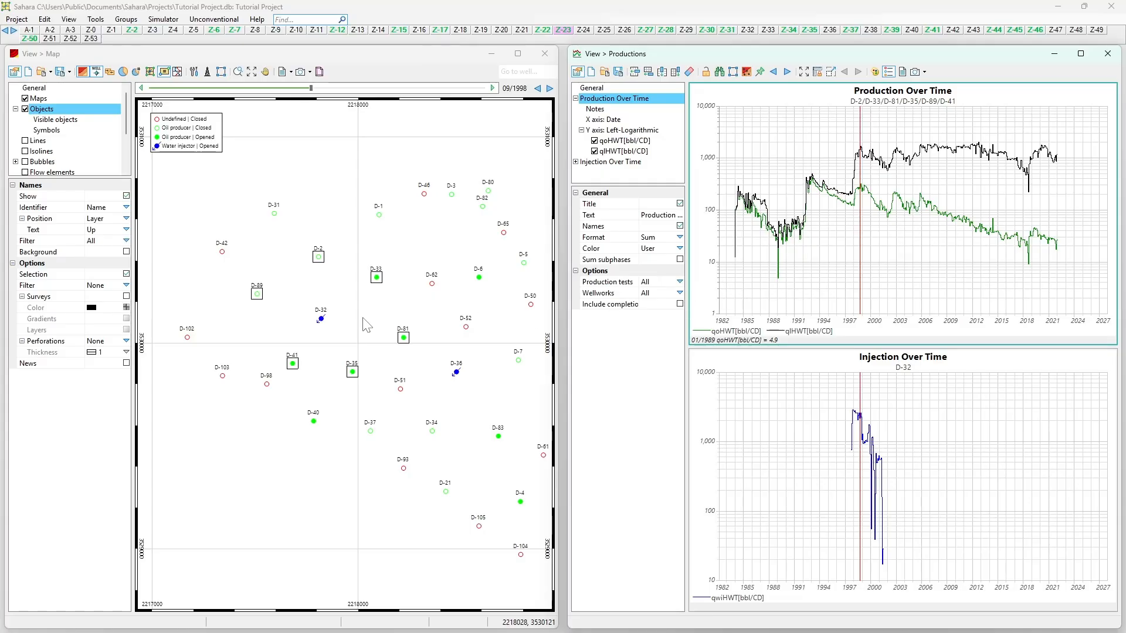
# Zoom and pan the Production Over Time chart in time, and reset the X axis range between zooms.
pyautogui.scroll(5, 835, 226)
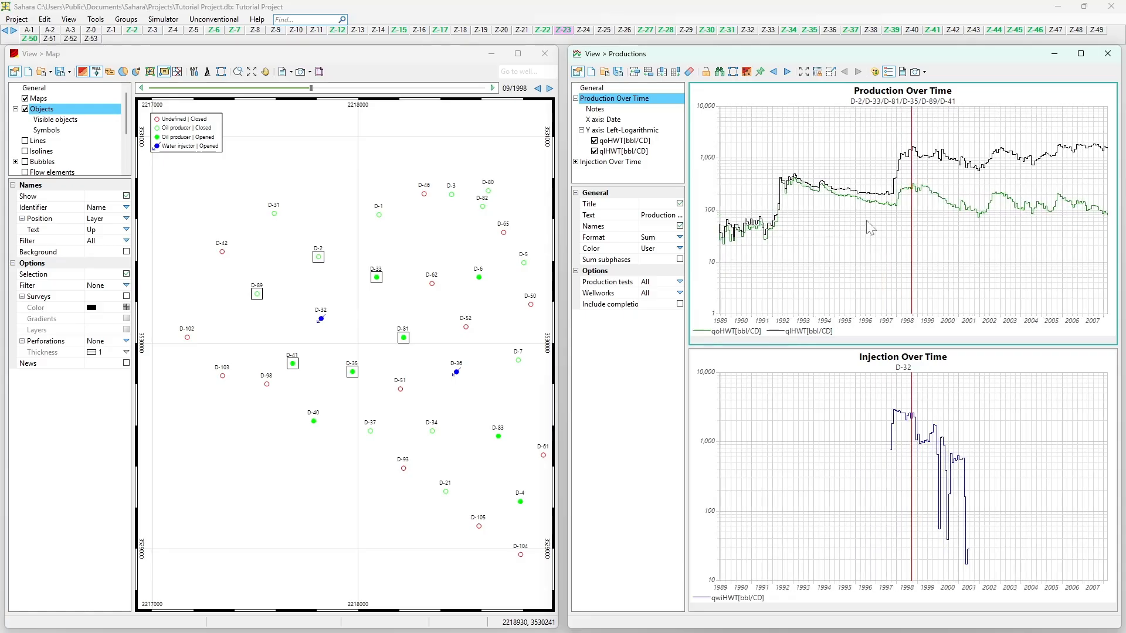
pyautogui.scroll(5, 835, 225)
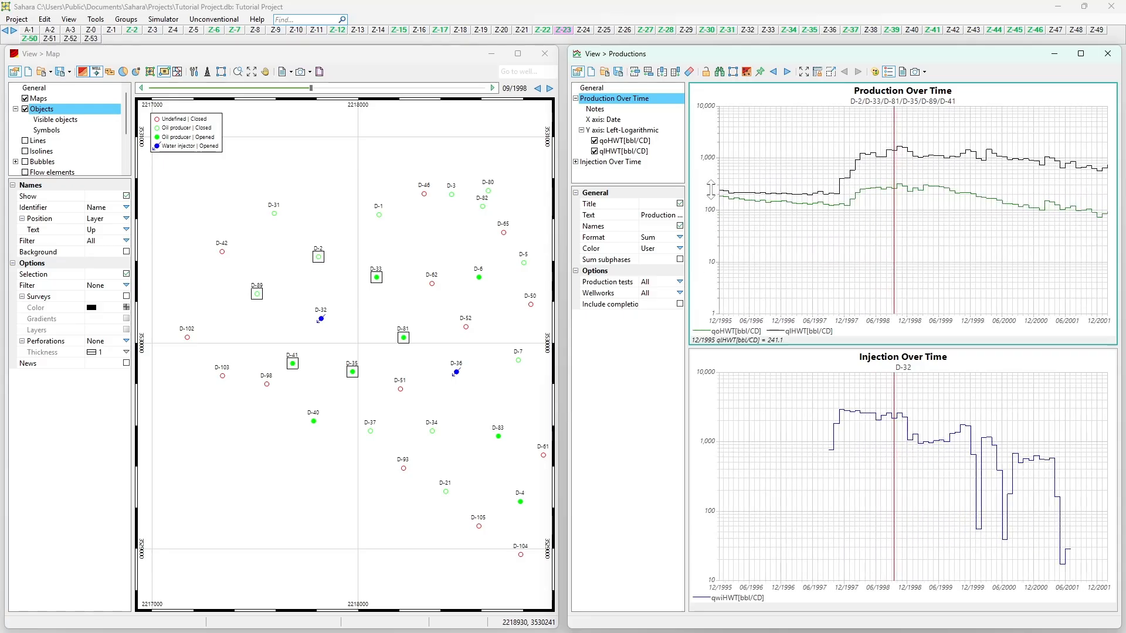
pyautogui.moveTo(838, 247); pyautogui.dragTo(804, 249)
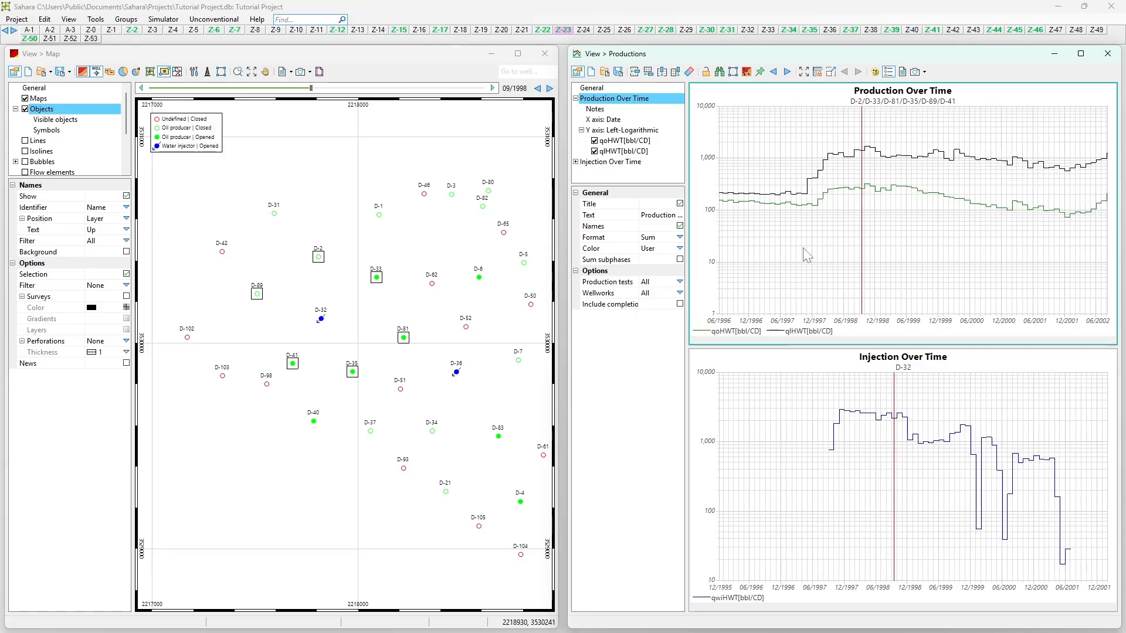
pyautogui.doubleClick(876, 320)
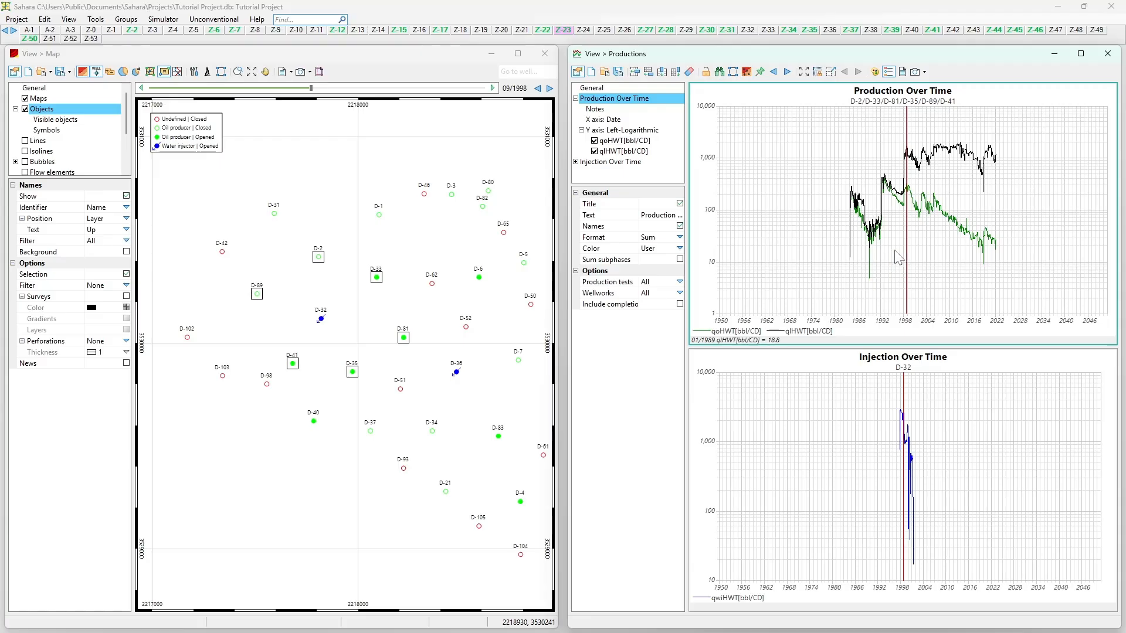
pyautogui.scroll(5, 899, 258)
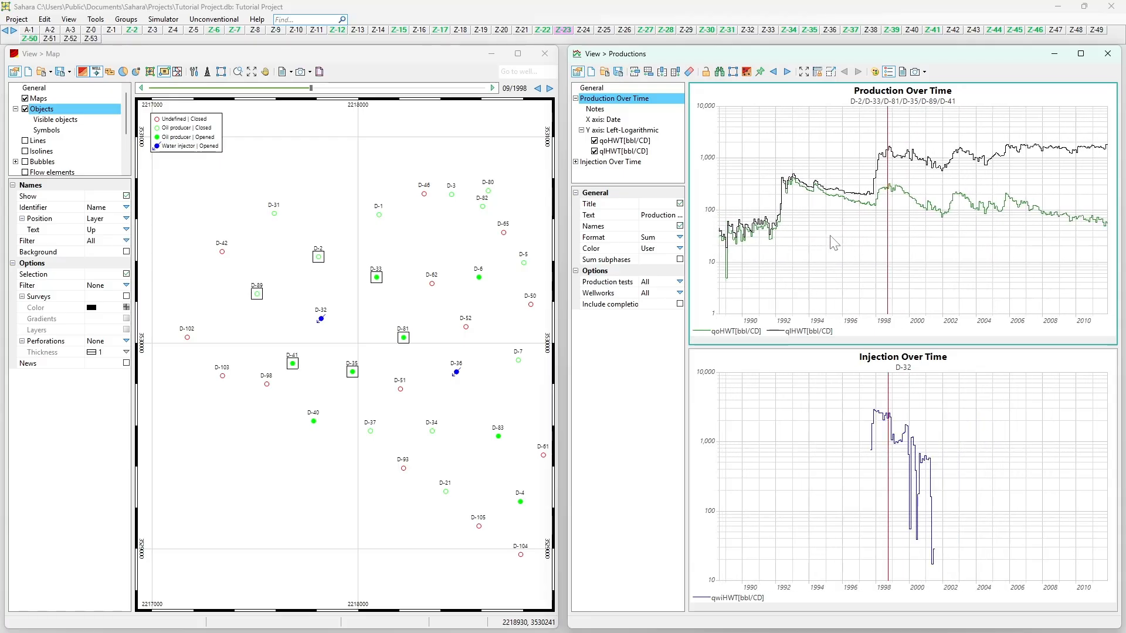
pyautogui.scroll(-3, 835, 247)
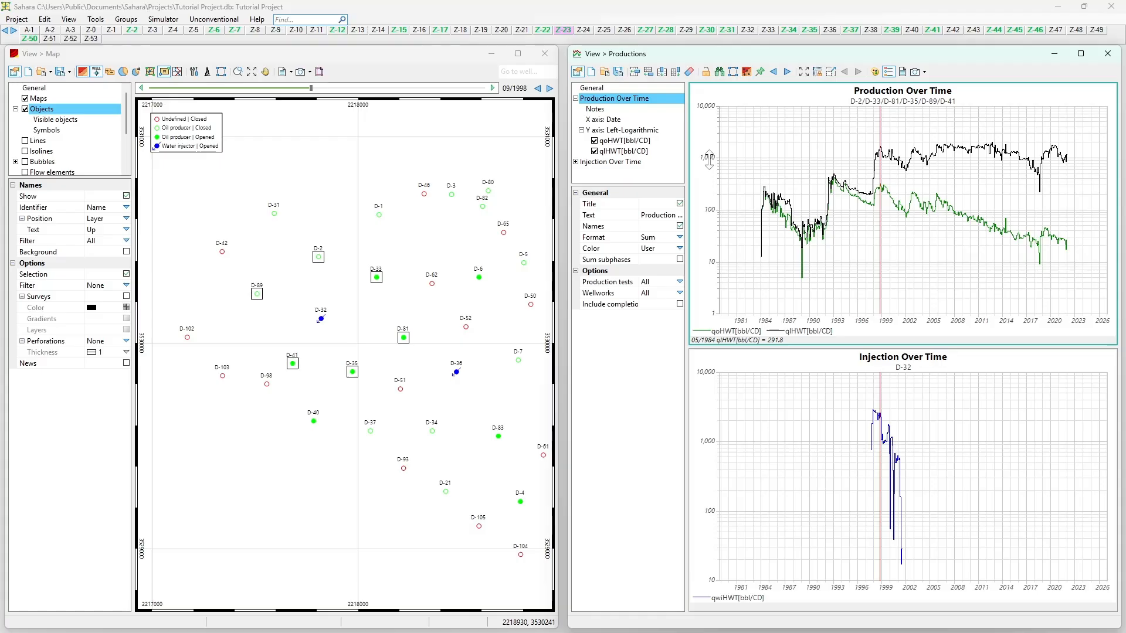
# Stretch the Y axis scale of the Production Over Time chart and reset it to its automatic range.
pyautogui.moveTo(709, 159); pyautogui.dragTo(707, 118)
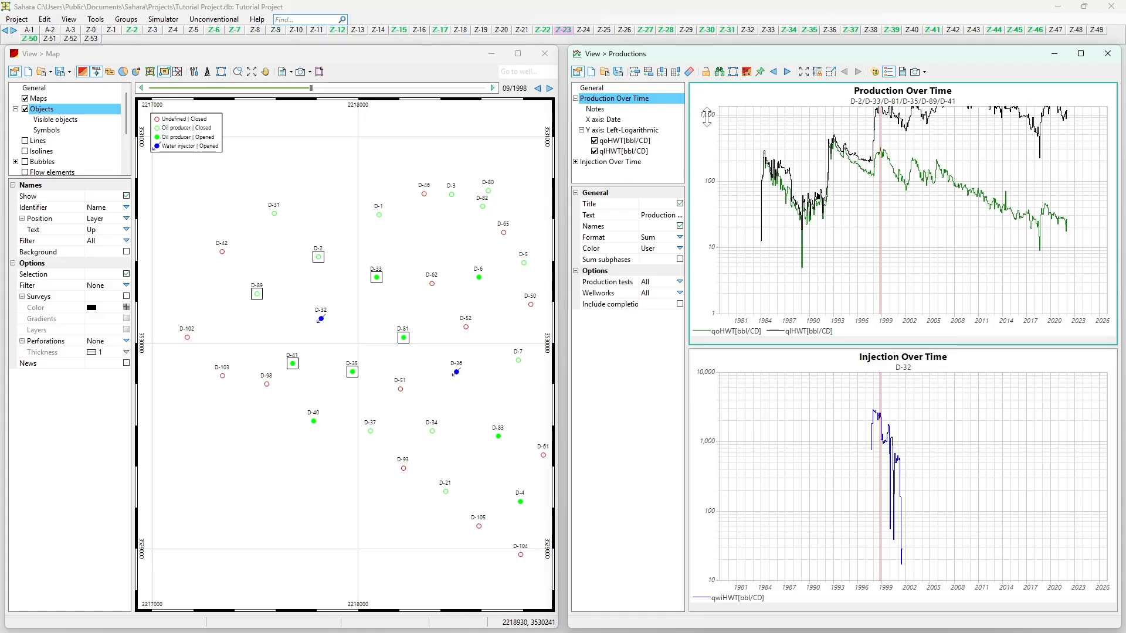
pyautogui.moveTo(707, 117); pyautogui.dragTo(706, 111)
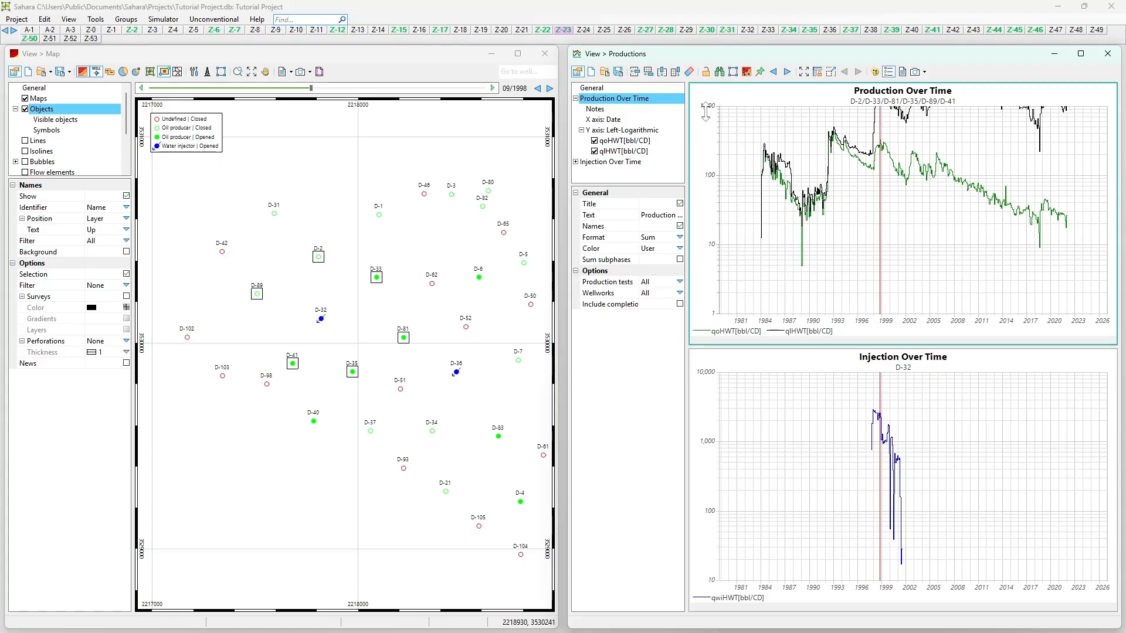
pyautogui.doubleClick(711, 150)
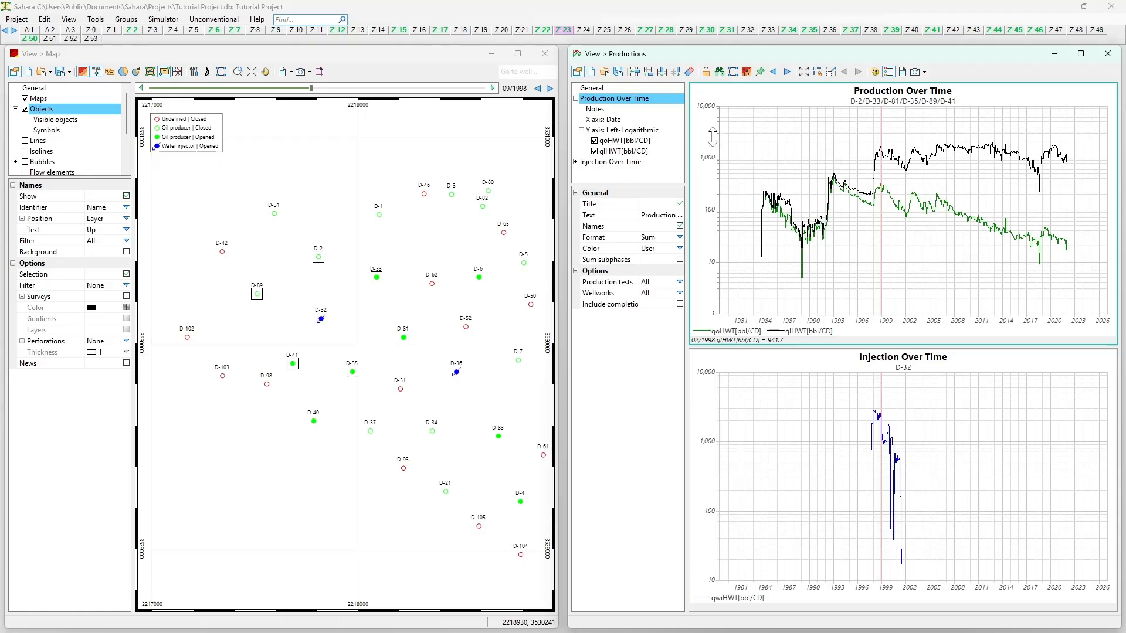
# Adjust the Production Over Time chart's axis limits, raising the Y axis maximum to 1e+5 and extending the X axis back to about 1975.
pyautogui.moveTo(708, 141); pyautogui.dragTo(702, 105)
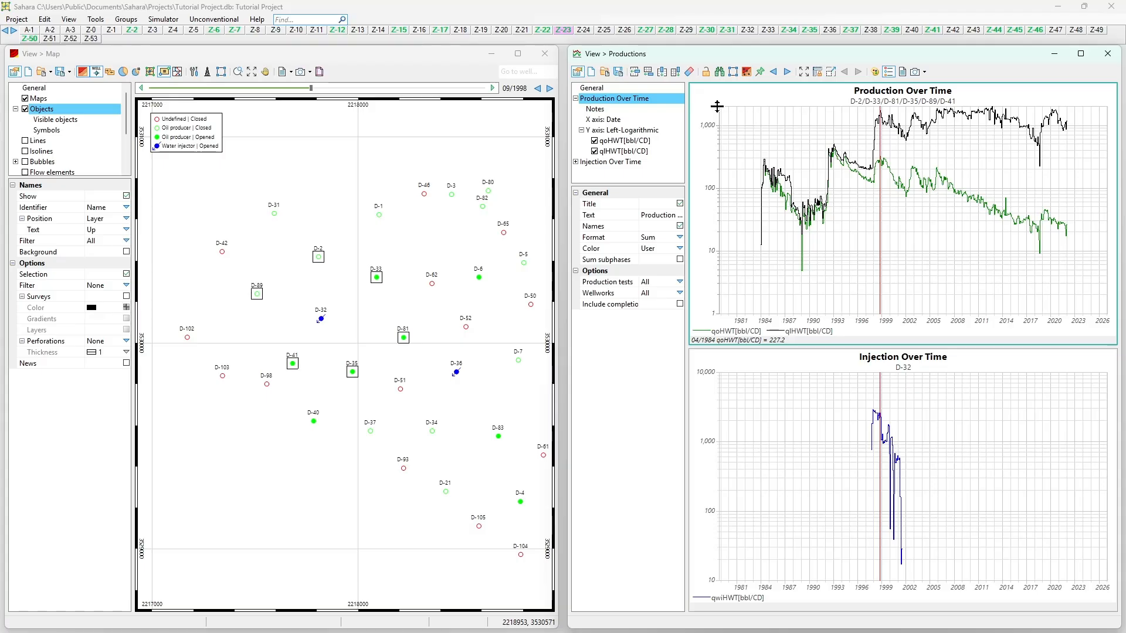
pyautogui.moveTo(716, 106); pyautogui.dragTo(721, 185)
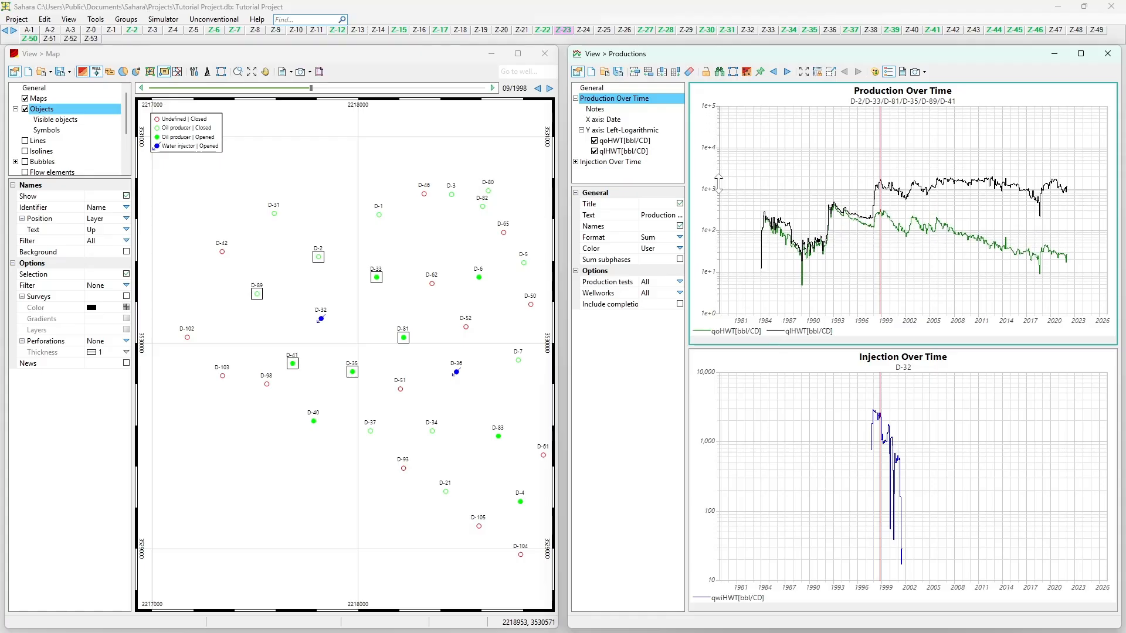
pyautogui.moveTo(716, 316); pyautogui.dragTo(747, 317)
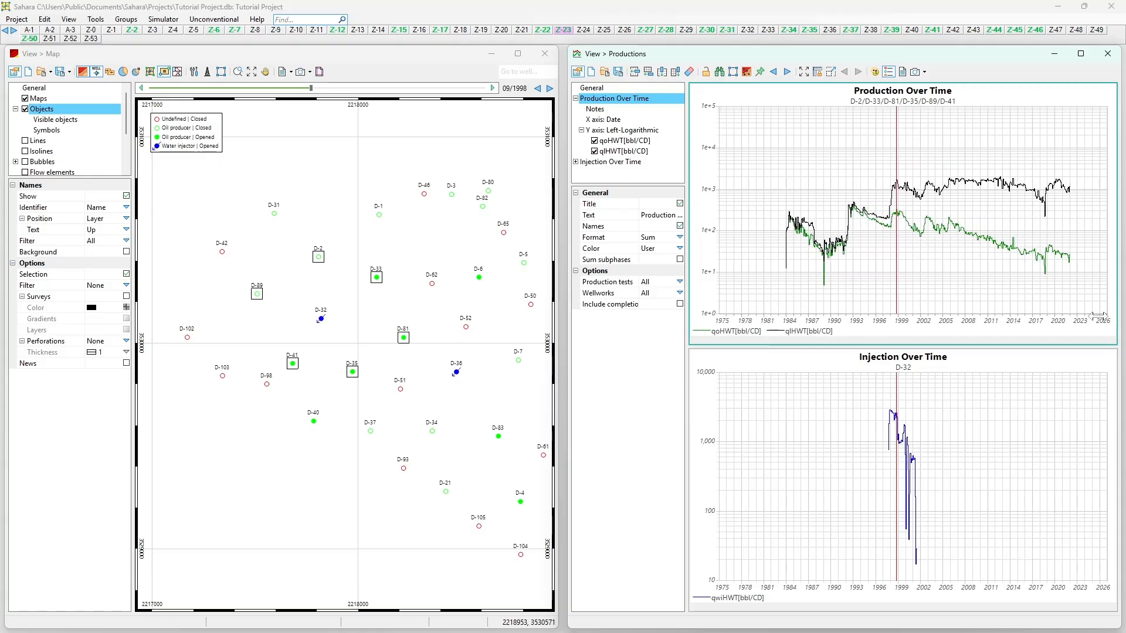
pyautogui.moveTo(1105, 314)
pyautogui.mouseDown()
pyautogui.moveTo(1085, 314)
pyautogui.moveTo(1106, 304)
pyautogui.moveTo(1073, 304)
pyautogui.moveTo(1113, 304)
pyautogui.moveTo(980, 304)
pyautogui.moveTo(1107, 302)
pyautogui.mouseUp()
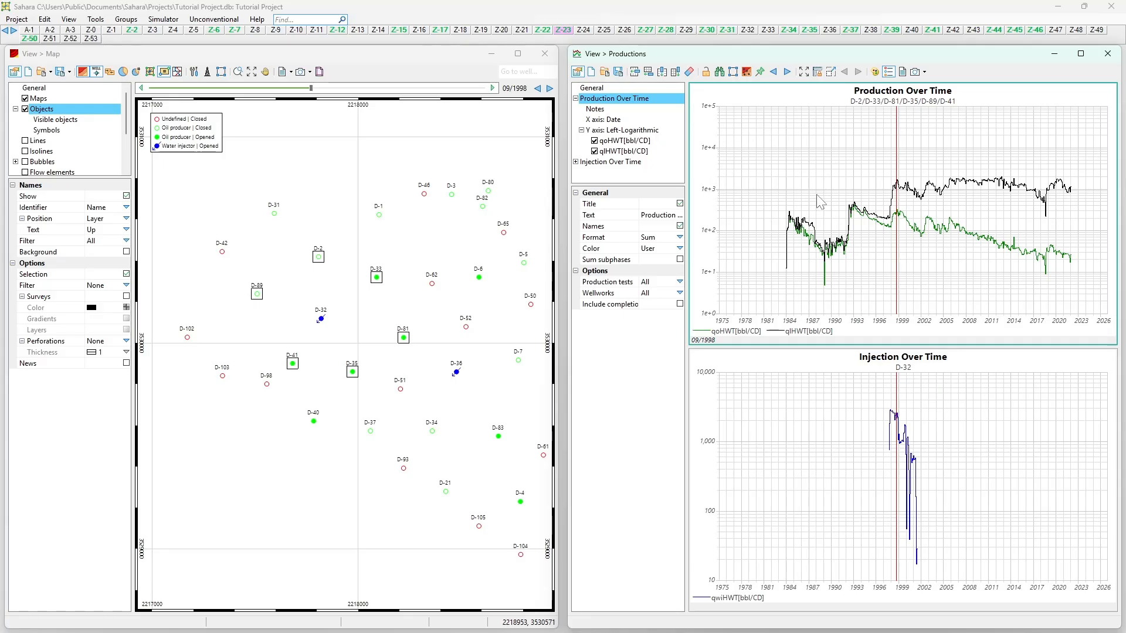
# Zoom the Production Over Time chart in and out along its time axis and Y axis.
pyautogui.scroll(3, 918, 208)
pyautogui.scroll(-4, 918, 208)
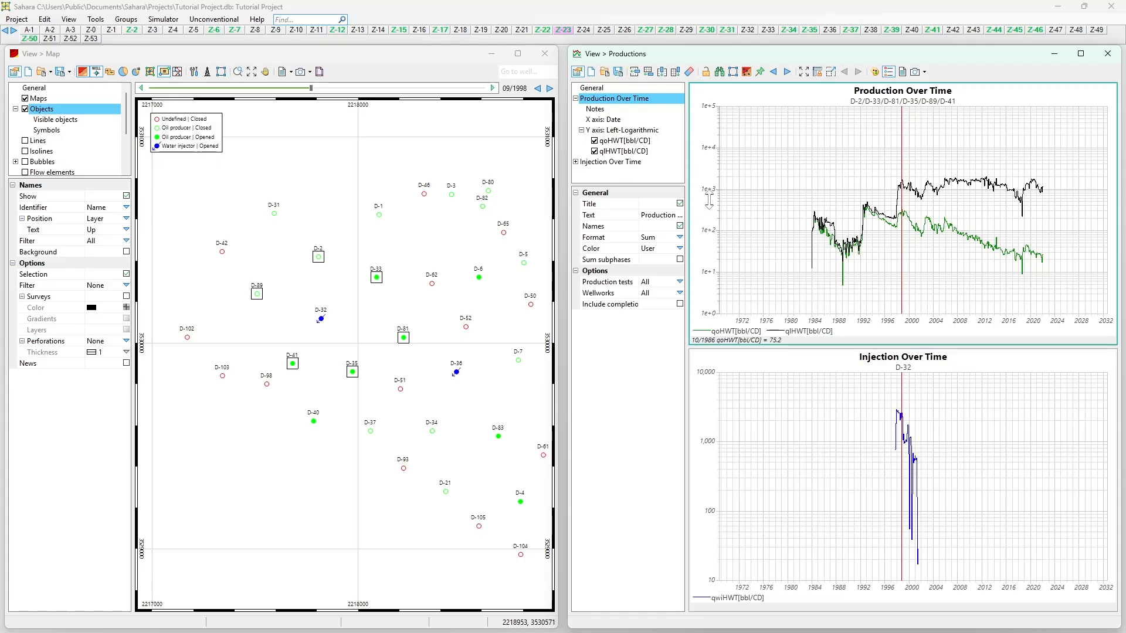
pyautogui.scroll(5, 709, 200)
pyautogui.scroll(3, 708, 200)
pyautogui.scroll(-5, 709, 199)
pyautogui.scroll(2, 709, 199)
pyautogui.scroll(-3, 709, 200)
pyautogui.scroll(2, 709, 200)
pyautogui.scroll(-2, 709, 199)
pyautogui.scroll(-1, 709, 200)
pyautogui.scroll(6, 903, 319)
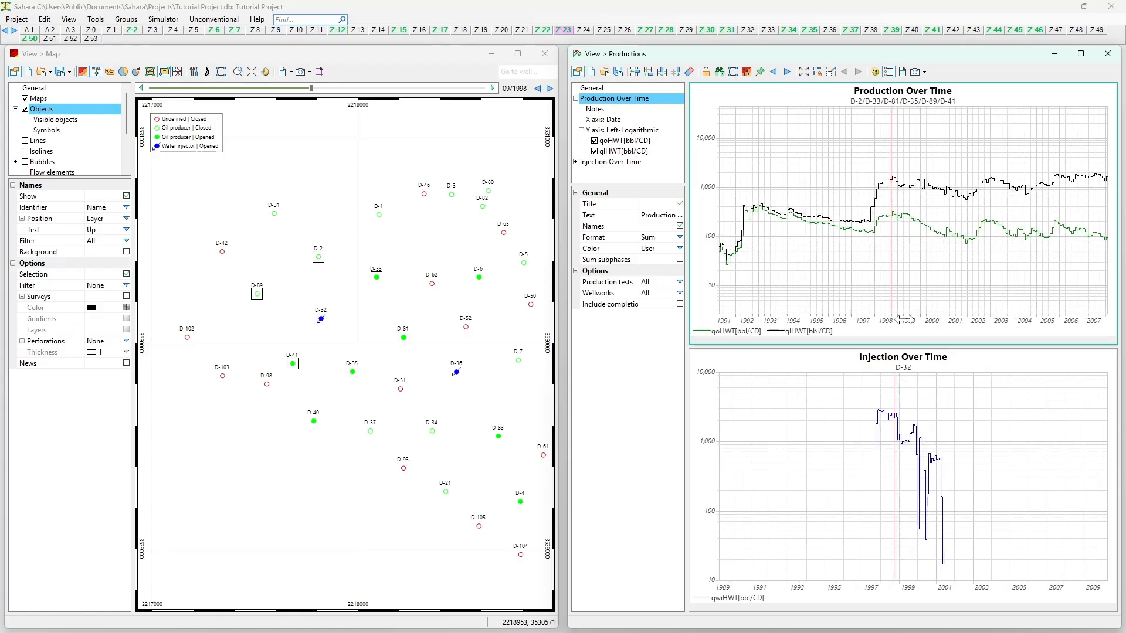
pyautogui.scroll(3, 903, 319)
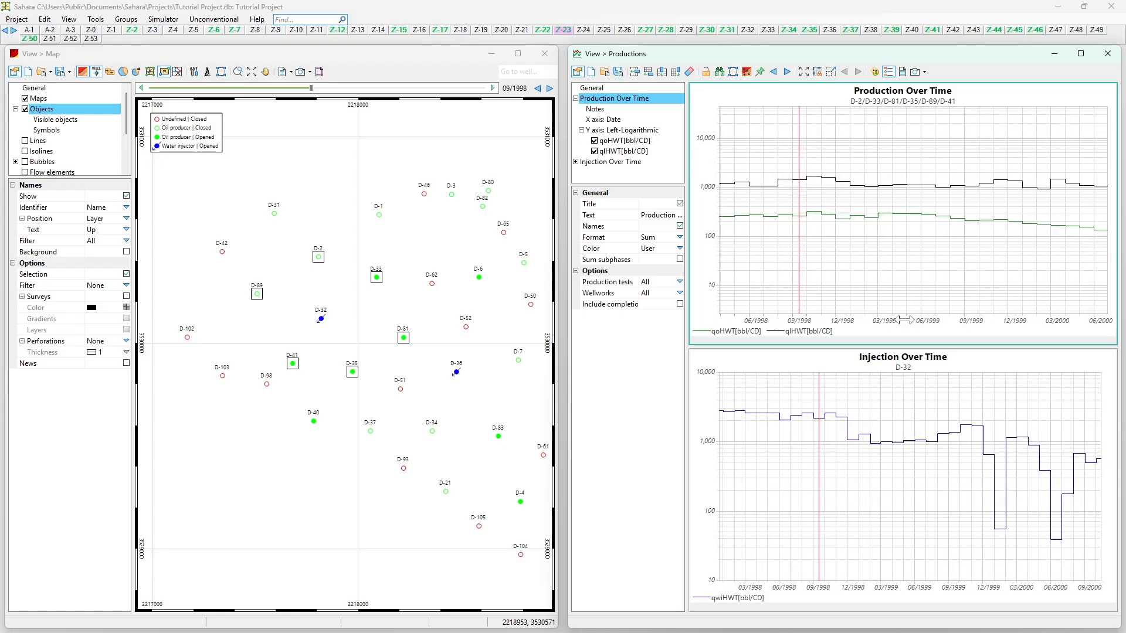
pyautogui.scroll(-8, 903, 320)
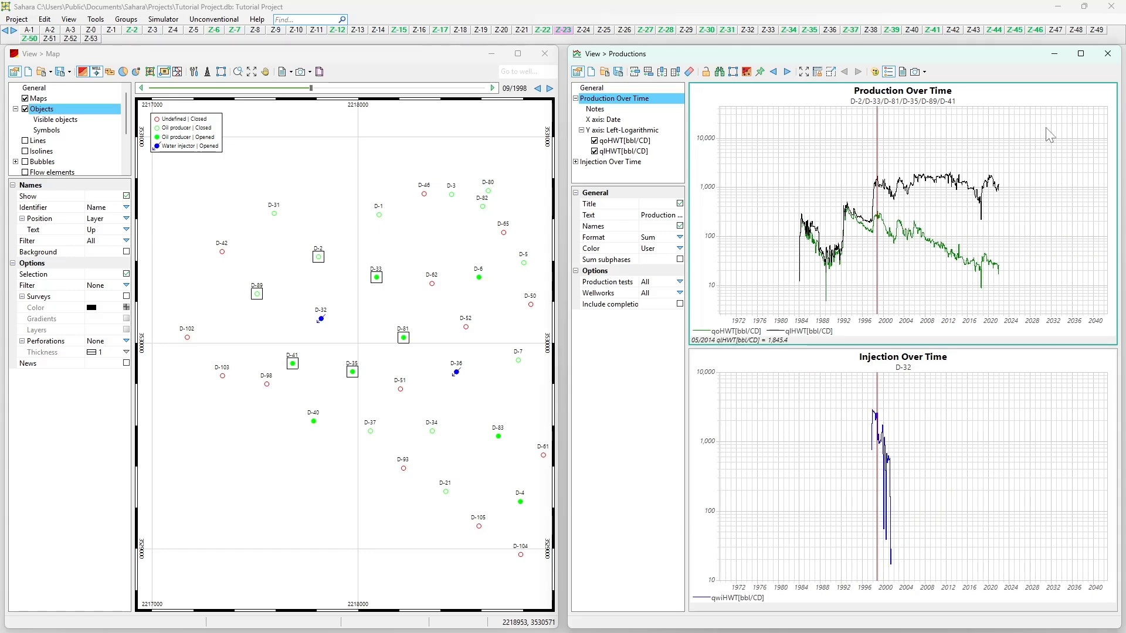
# Zoom the Production Over Time chart to a rectangular window covering about 1992 to 2030.
pyautogui.moveTo(1017, 176); pyautogui.dragTo(936, 268)
pyautogui.moveTo(885, 285); pyautogui.dragTo(843, 288)
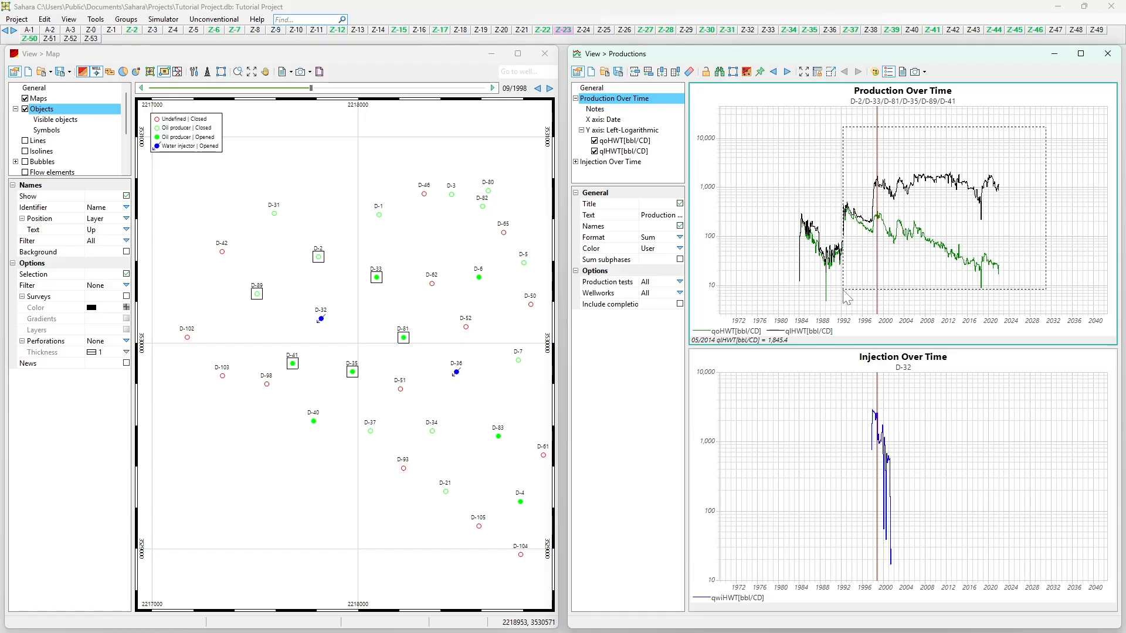
pyautogui.moveTo(843, 289); pyautogui.dragTo(843, 290)
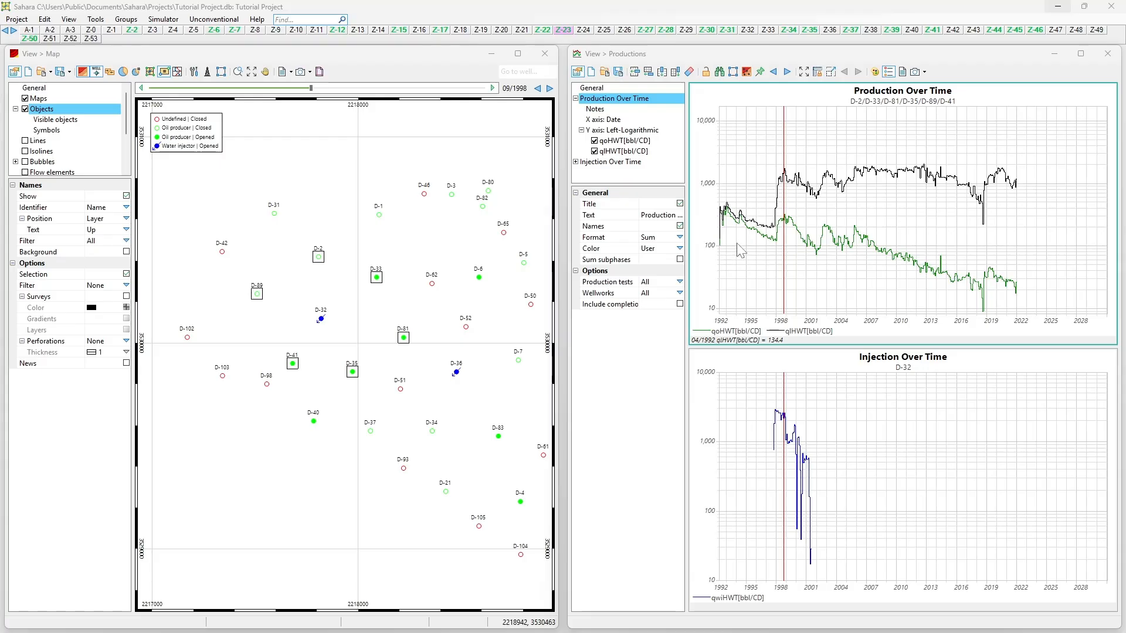
# Zoom and pan the Production Over Time chart to about 1997–2005, and narrow its Y axis to 10–1,000.
pyautogui.scroll(5, 853, 261)
pyautogui.moveTo(850, 262); pyautogui.dragTo(921, 273)
pyautogui.moveTo(854, 271); pyautogui.dragTo(911, 273)
pyautogui.scroll(4, 830, 252)
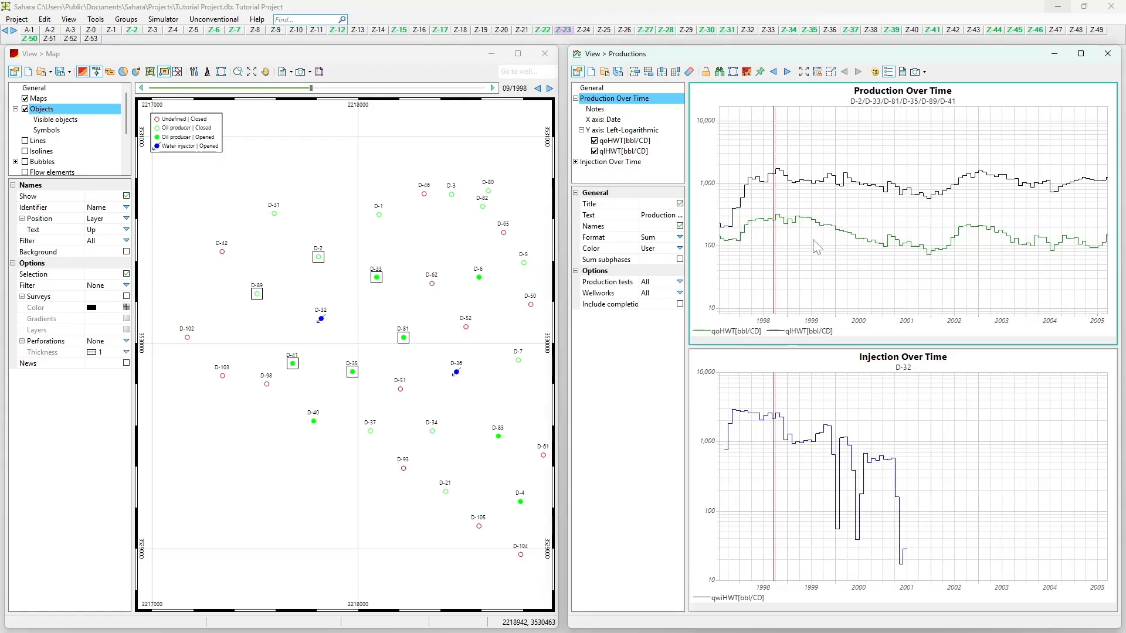
pyautogui.scroll(4, 705, 168)
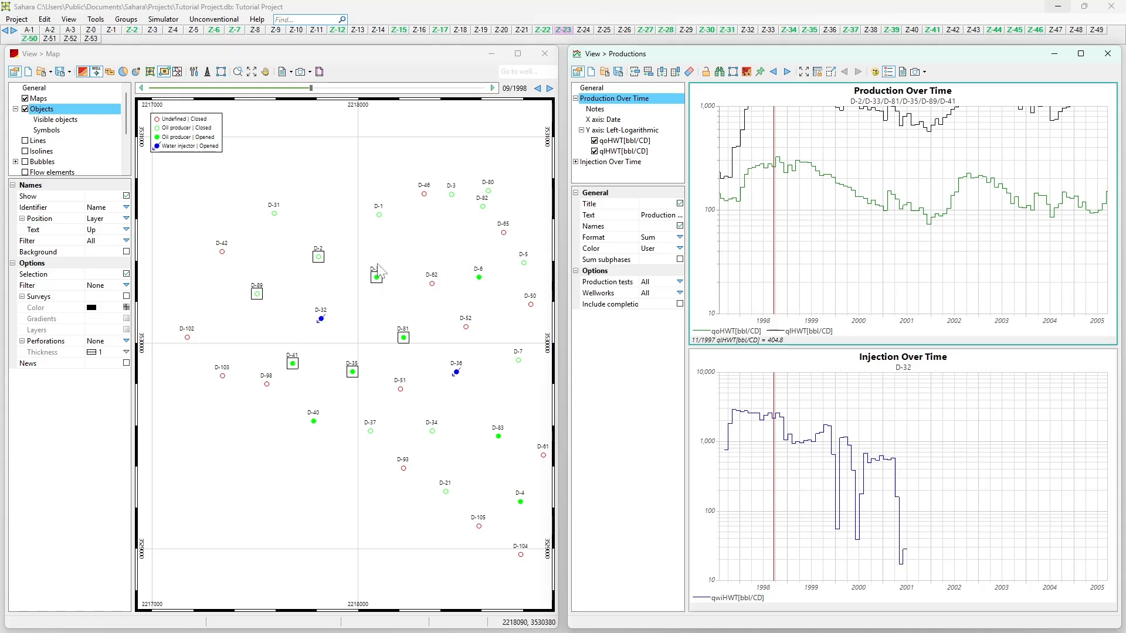
# Remove wells D-41, D-89 and D-2 from the map selection and add them back to compare the summed production curves.
pyautogui.keyDown('ctrl'); pyautogui.click(293, 364); pyautogui.keyUp('ctrl')
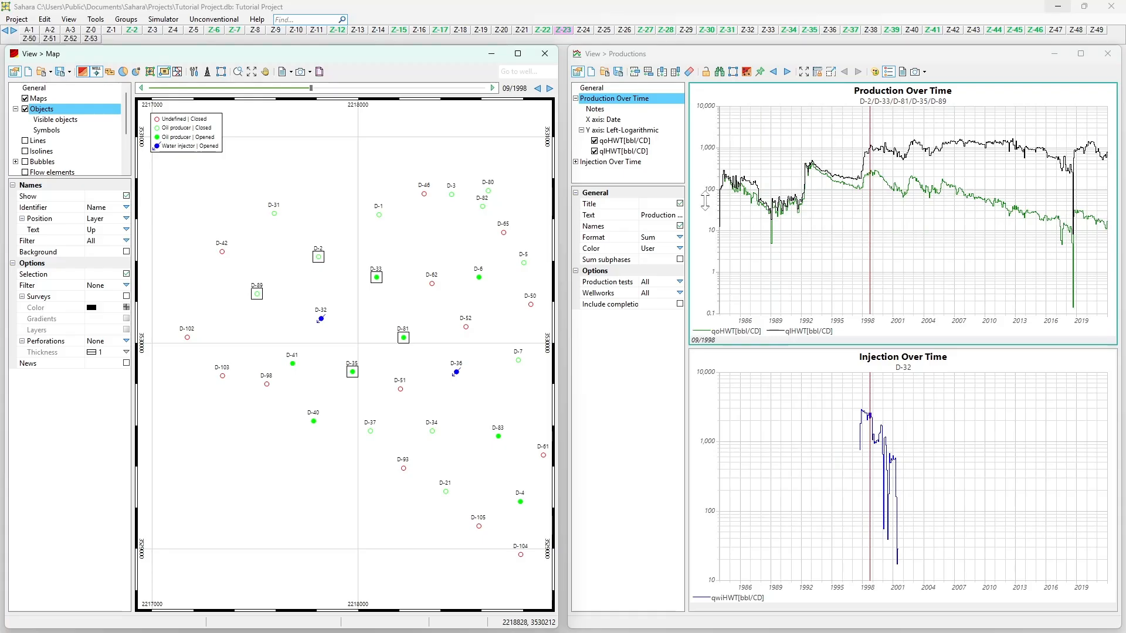
pyautogui.keyDown('ctrl'); pyautogui.click(292, 365); pyautogui.keyUp('ctrl')
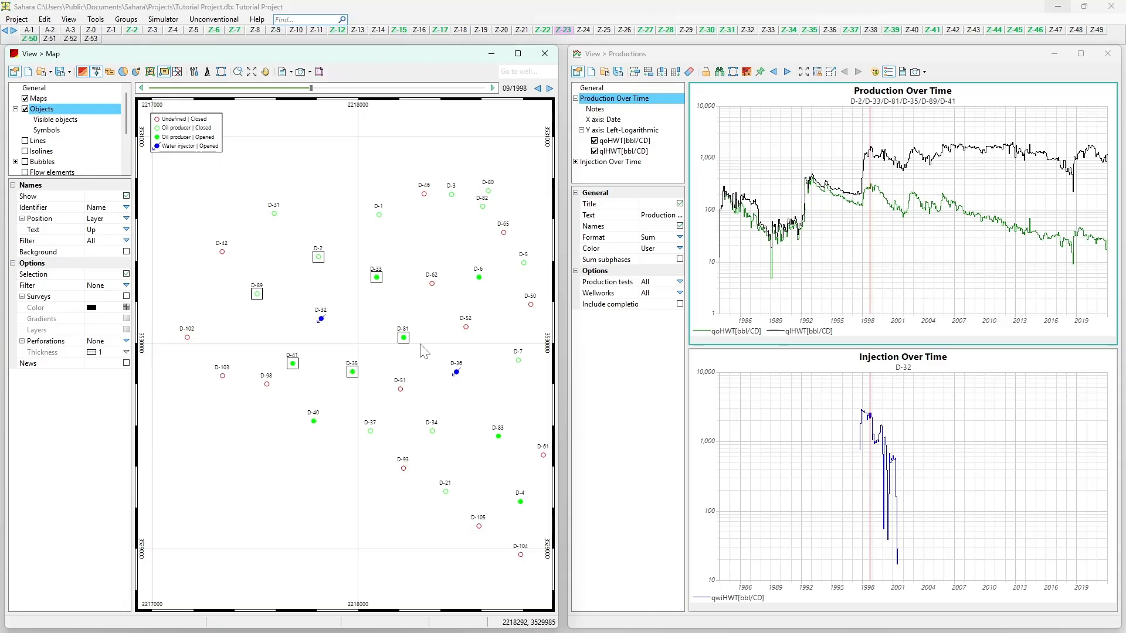
pyautogui.keyDown('ctrl'); pyautogui.click(257, 294); pyautogui.keyUp('ctrl')
pyautogui.keyDown('ctrl'); pyautogui.click(319, 257); pyautogui.keyUp('ctrl')
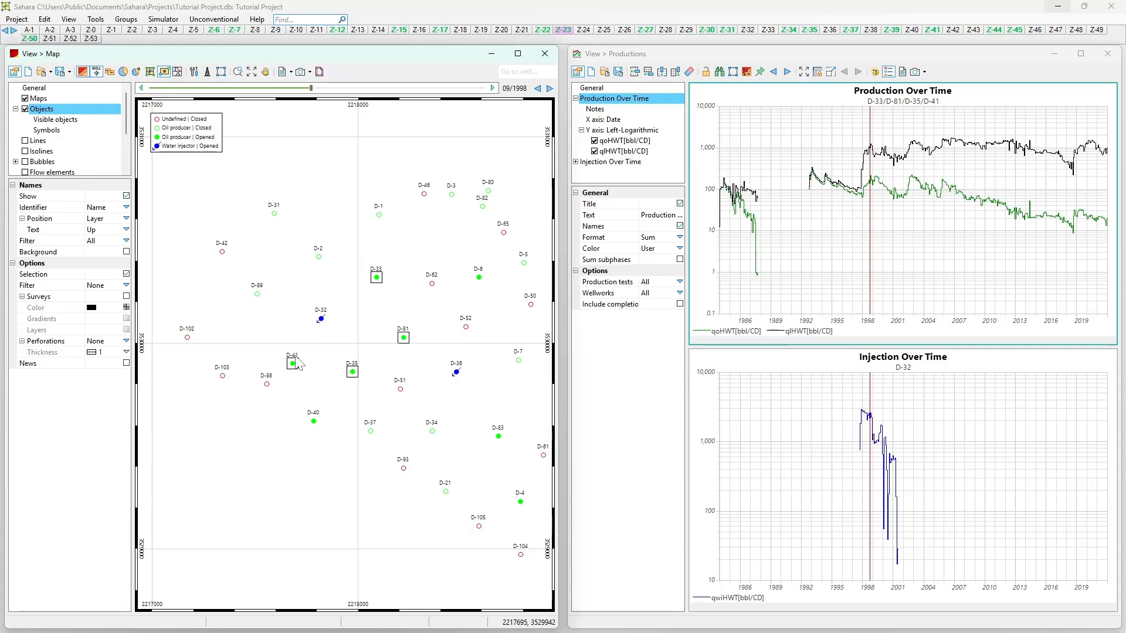
pyautogui.keyDown('ctrl'); pyautogui.click(292, 364); pyautogui.keyUp('ctrl')
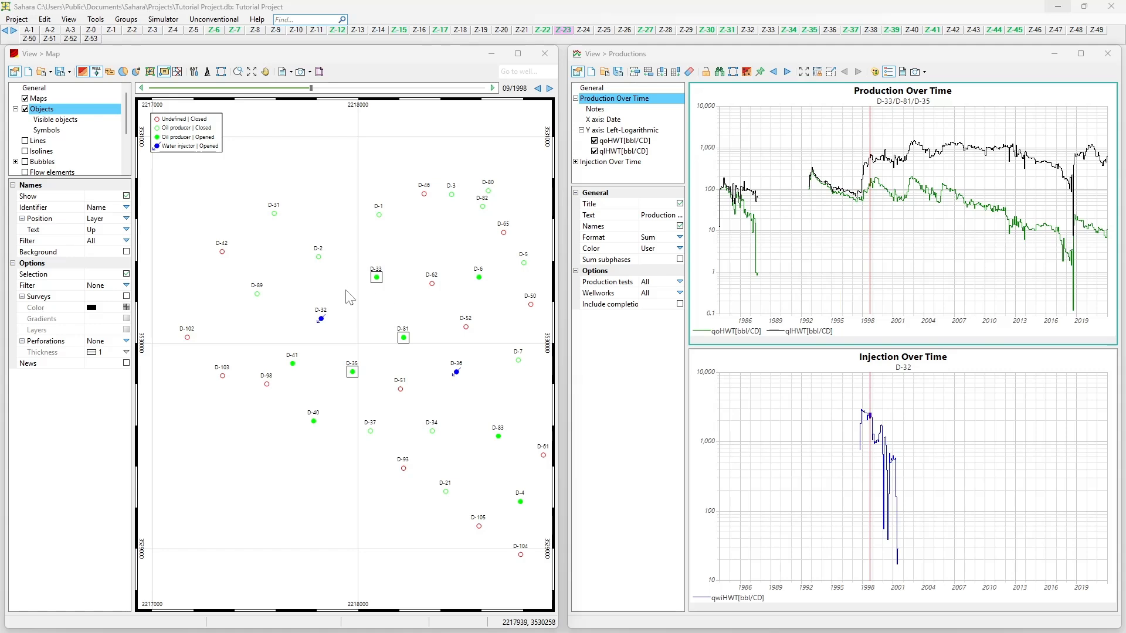
pyautogui.keyDown('ctrl'); pyautogui.click(319, 258); pyautogui.keyUp('ctrl')
pyautogui.keyDown('ctrl'); pyautogui.click(257, 294); pyautogui.keyUp('ctrl')
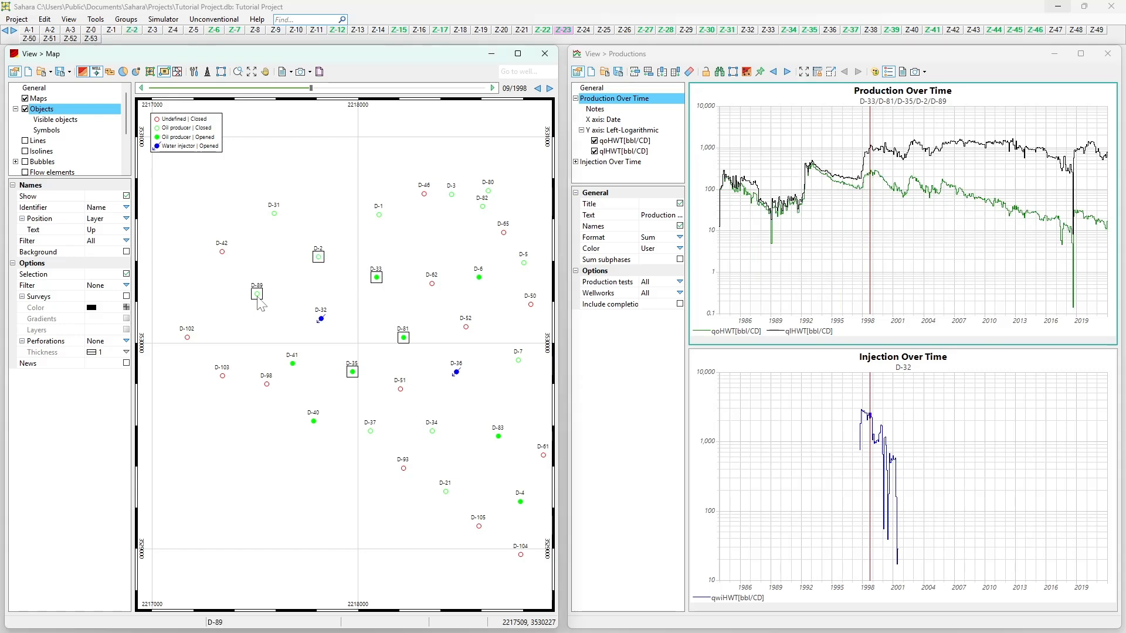
pyautogui.keyDown('ctrl'); pyautogui.click(293, 364); pyautogui.keyUp('ctrl')
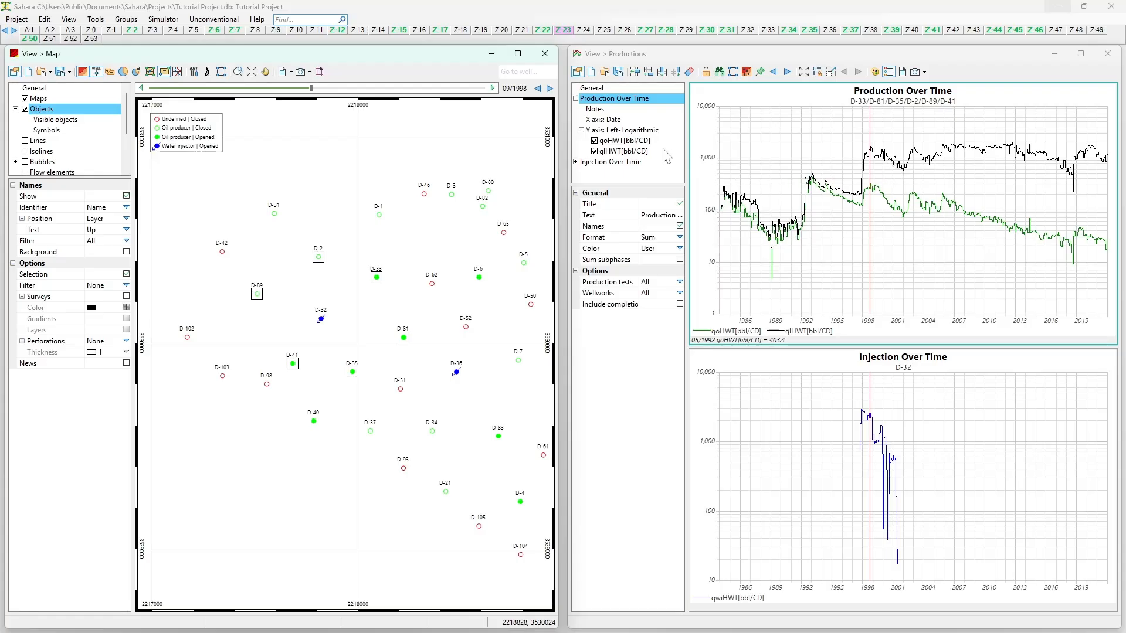
# Check the Production Over Time Y axis settings, and remove well D-89 from the map selection and add it back.
pyautogui.click(626, 130)
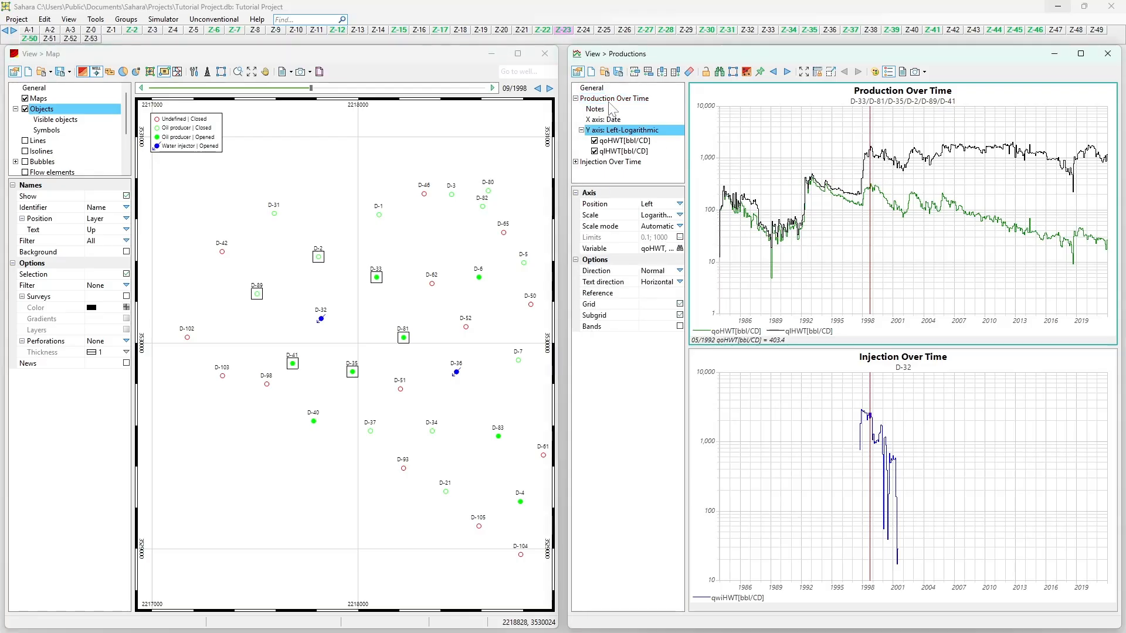
pyautogui.click(613, 99)
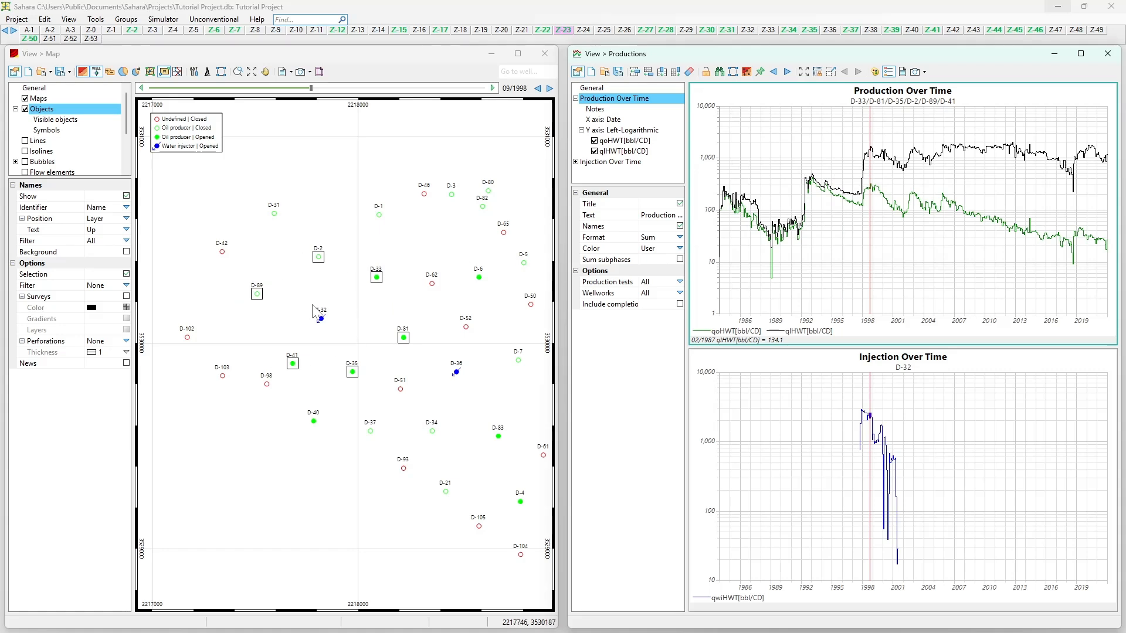
pyautogui.keyDown('ctrl'); pyautogui.click(258, 295); pyautogui.keyUp('ctrl')
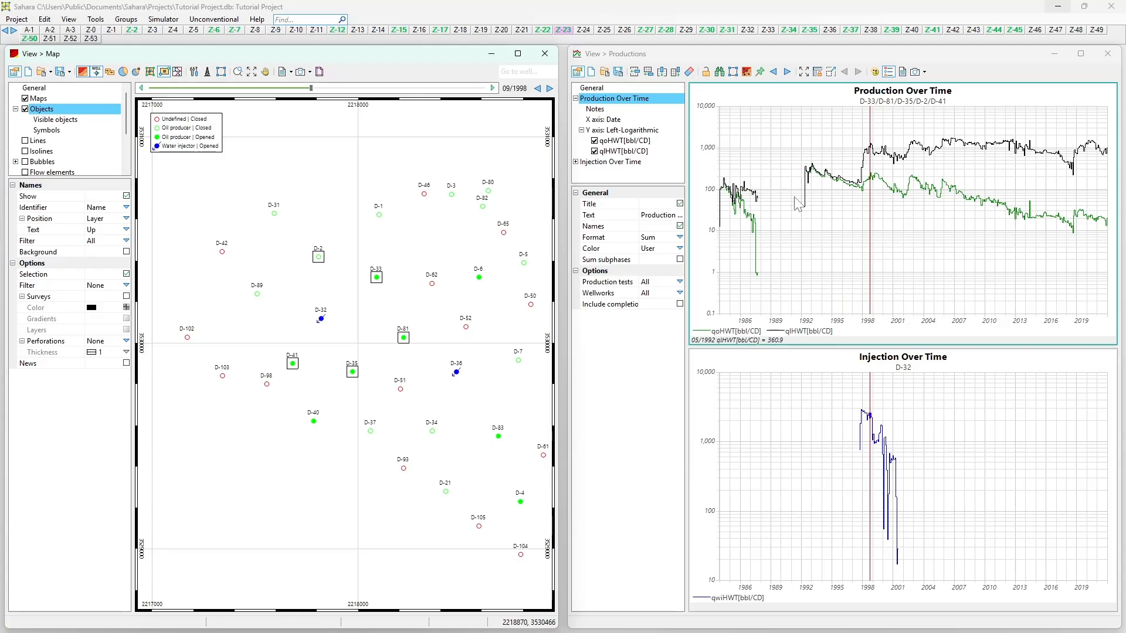
pyautogui.keyDown('ctrl'); pyautogui.click(258, 294); pyautogui.keyUp('ctrl')
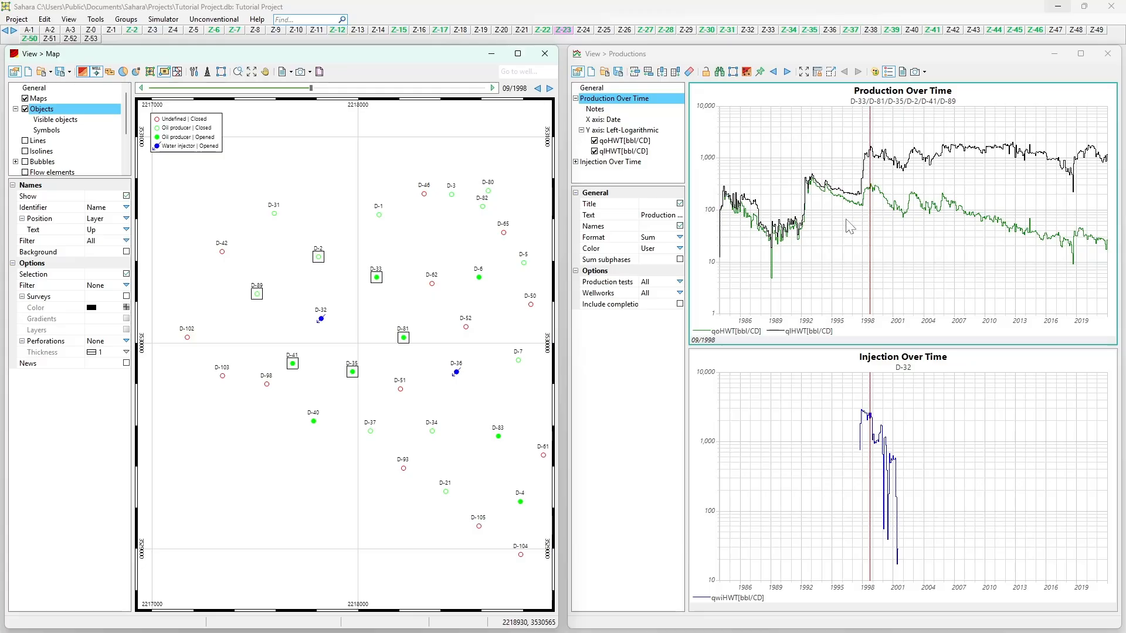
# Search the project variables for "pressu" and examine the definition of the monthly productions variable Water inj. pressure.
pyautogui.click(44, 19)
pyautogui.click(66, 70)
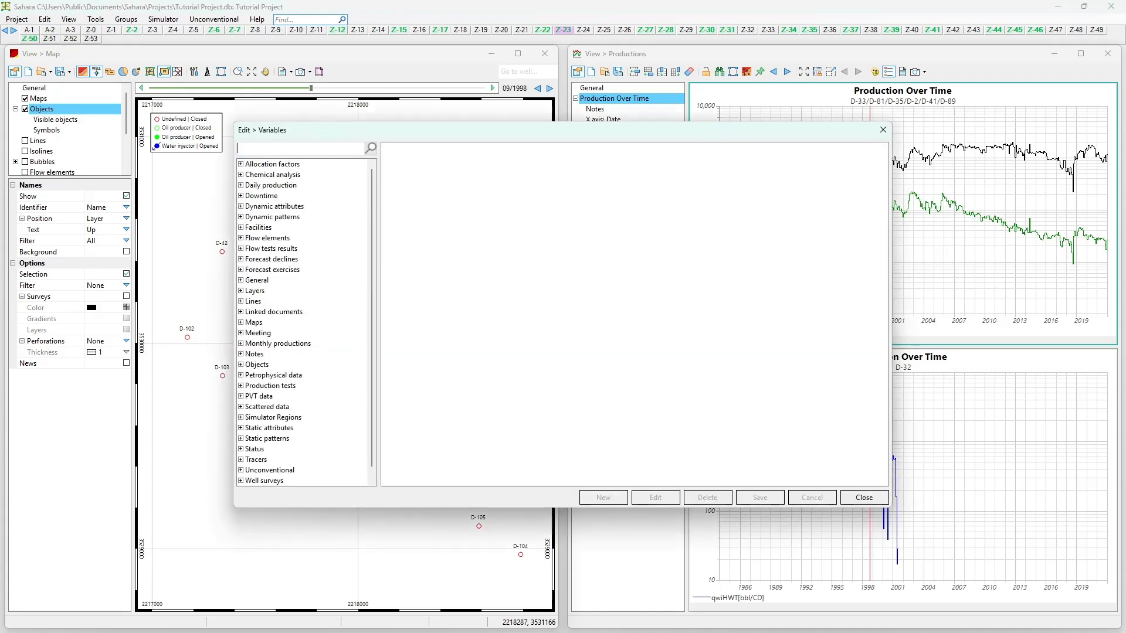
pyautogui.write('pressu')
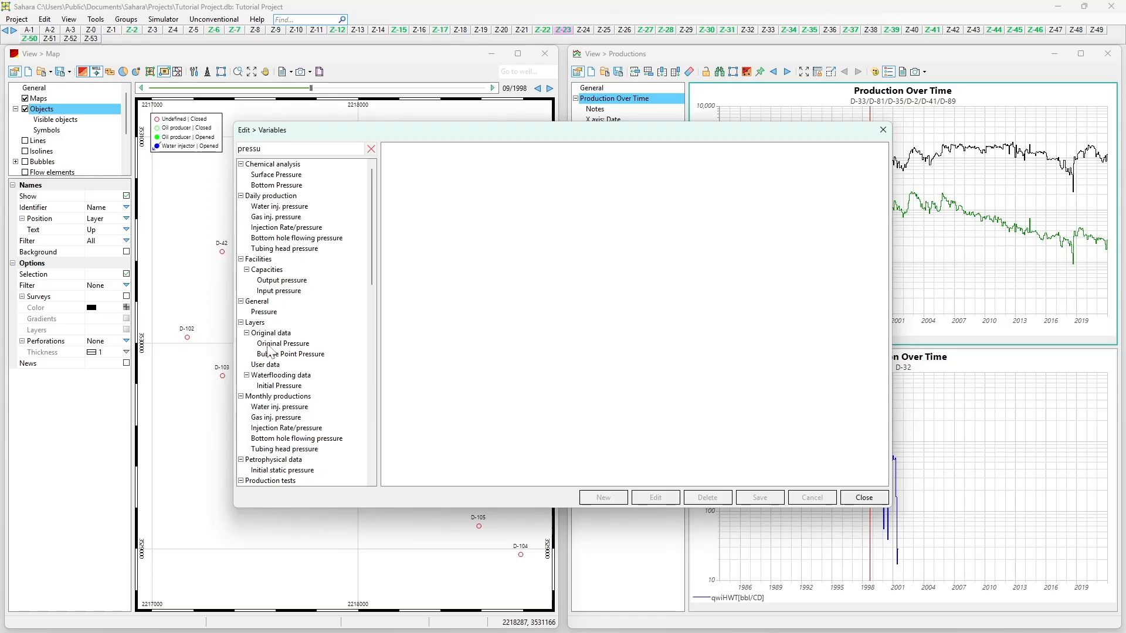
pyautogui.scroll(-3, 272, 352)
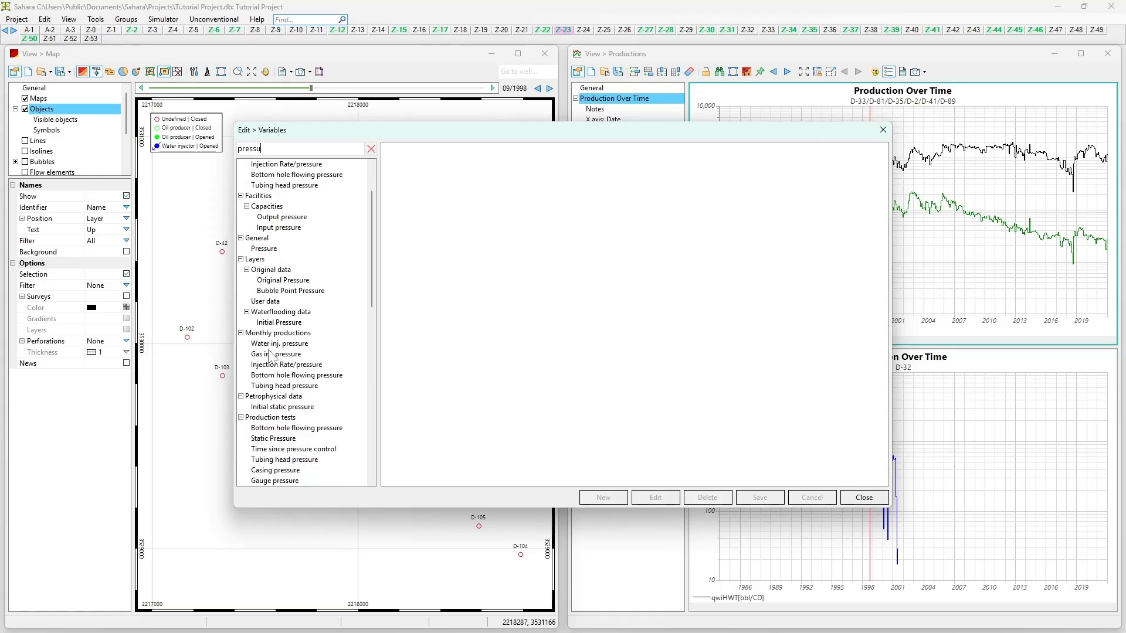
pyautogui.click(275, 312)
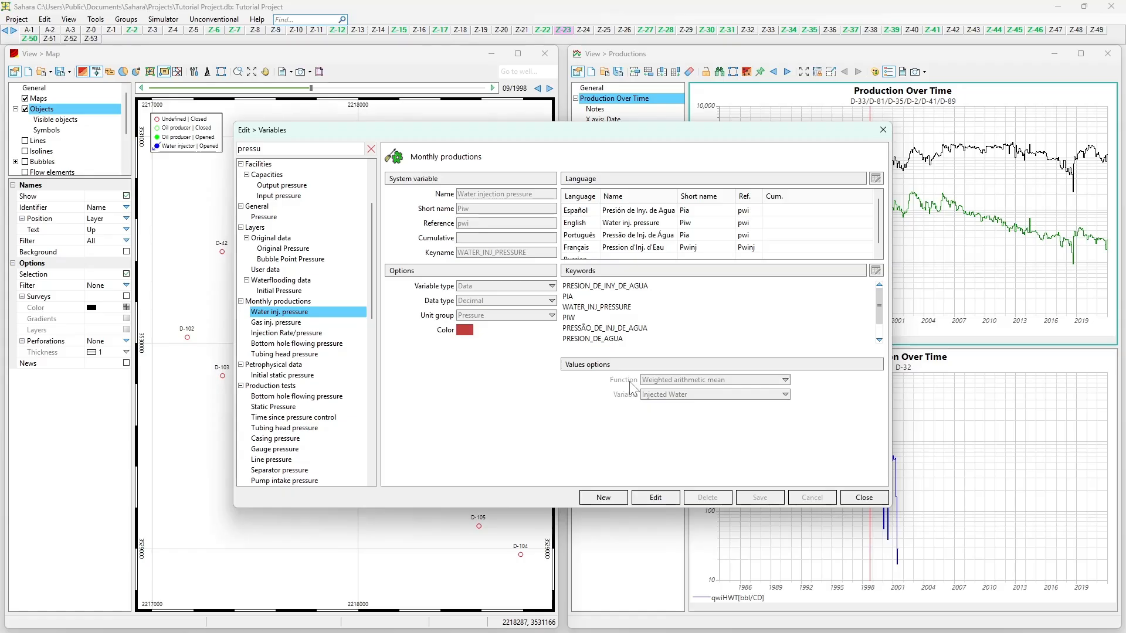
pyautogui.moveTo(708, 141); pyautogui.dragTo(496, 404)
pyautogui.moveTo(366, 405); pyautogui.dragTo(418, 281)
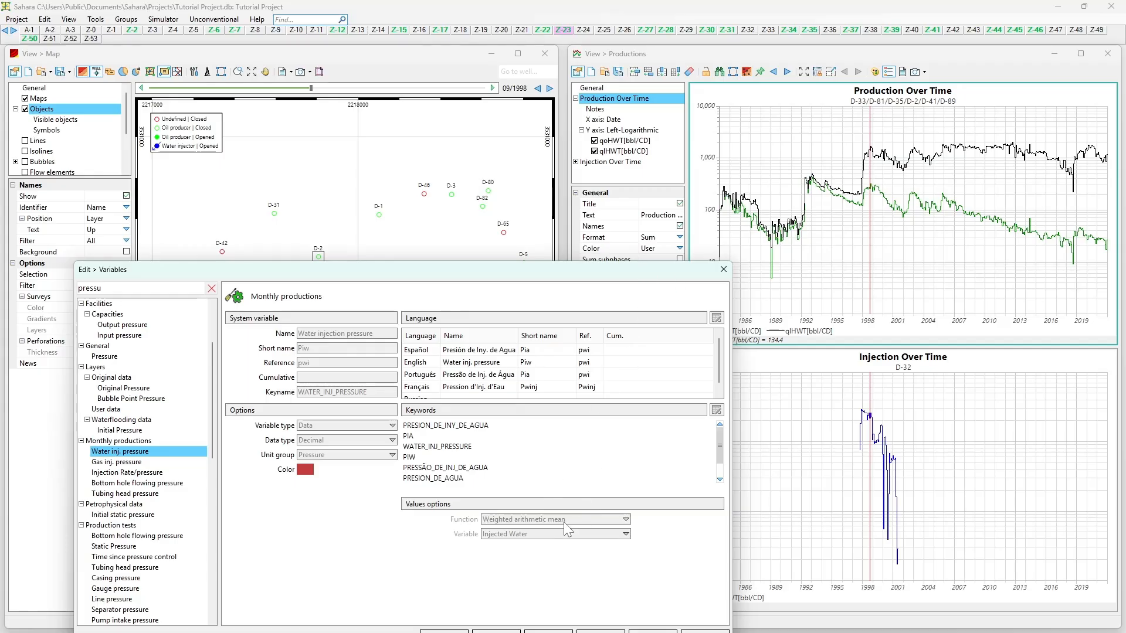
pyautogui.click(723, 271)
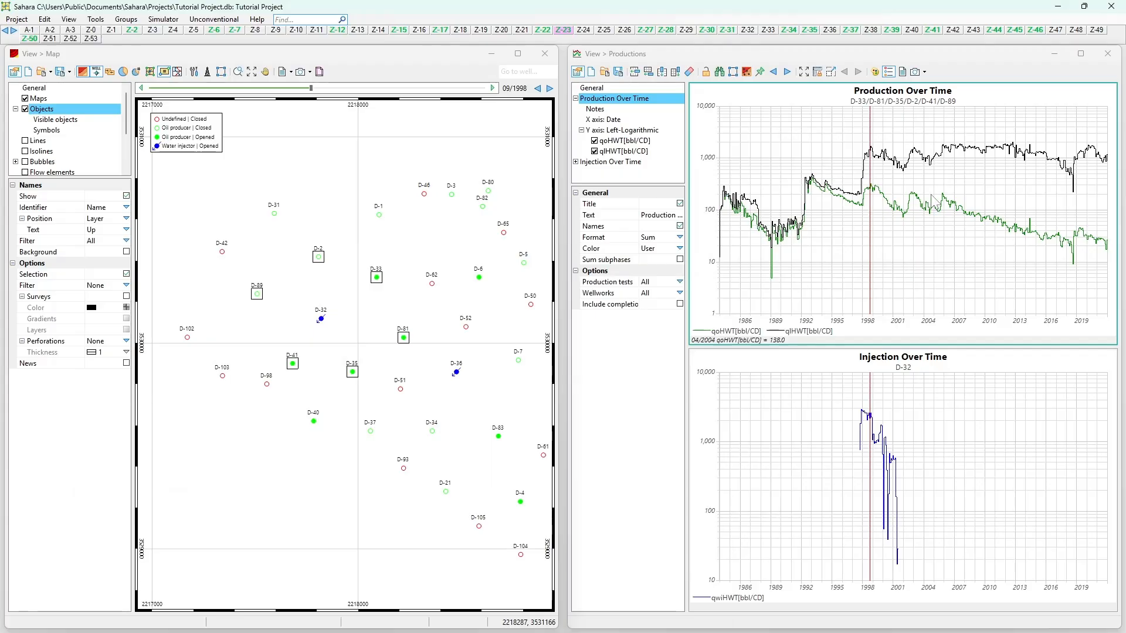
# View the Format choices for Production Over Time, and pan and zoom out the chart along its time axis.
pyautogui.click(678, 238)
pyautogui.click(679, 238)
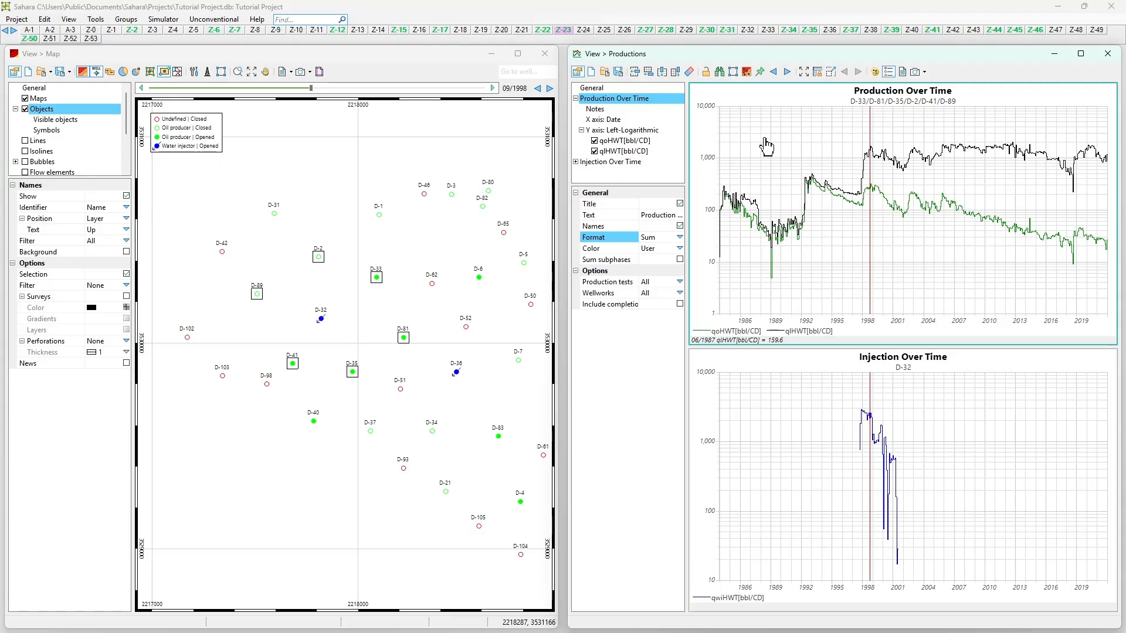
pyautogui.moveTo(766, 147); pyautogui.dragTo(764, 148)
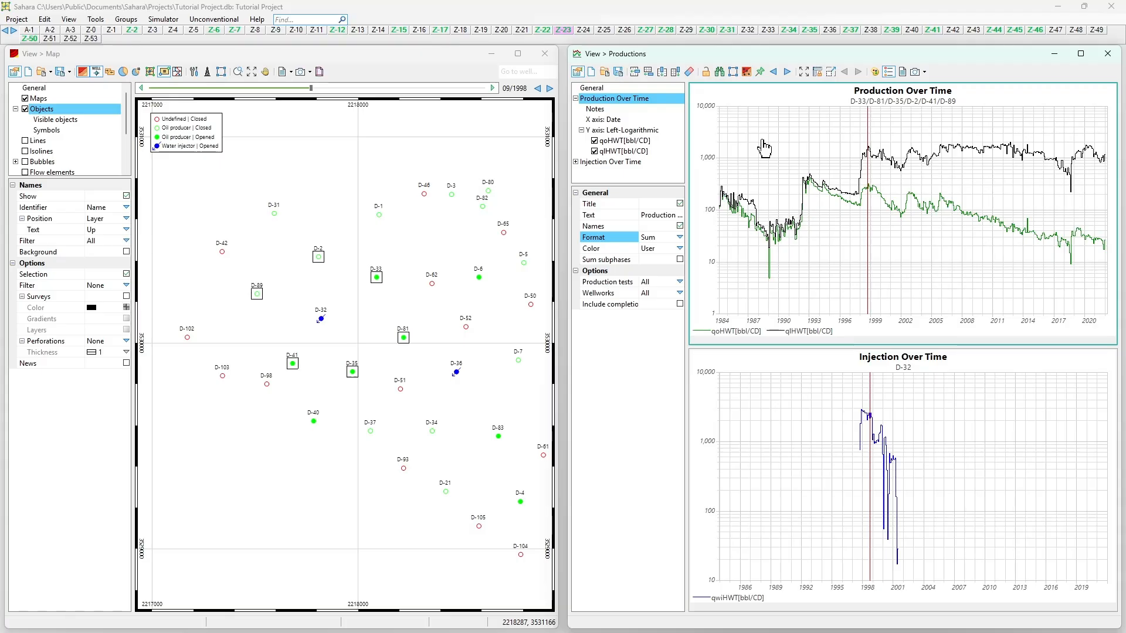
pyautogui.moveTo(797, 140); pyautogui.dragTo(771, 155)
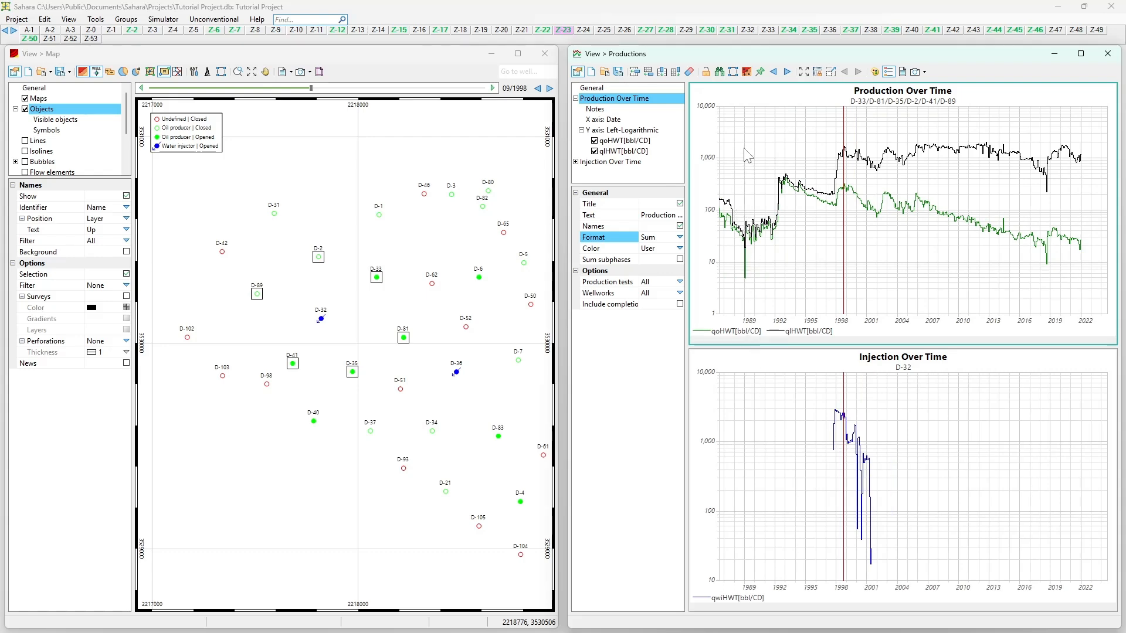
pyautogui.scroll(-2, 746, 153)
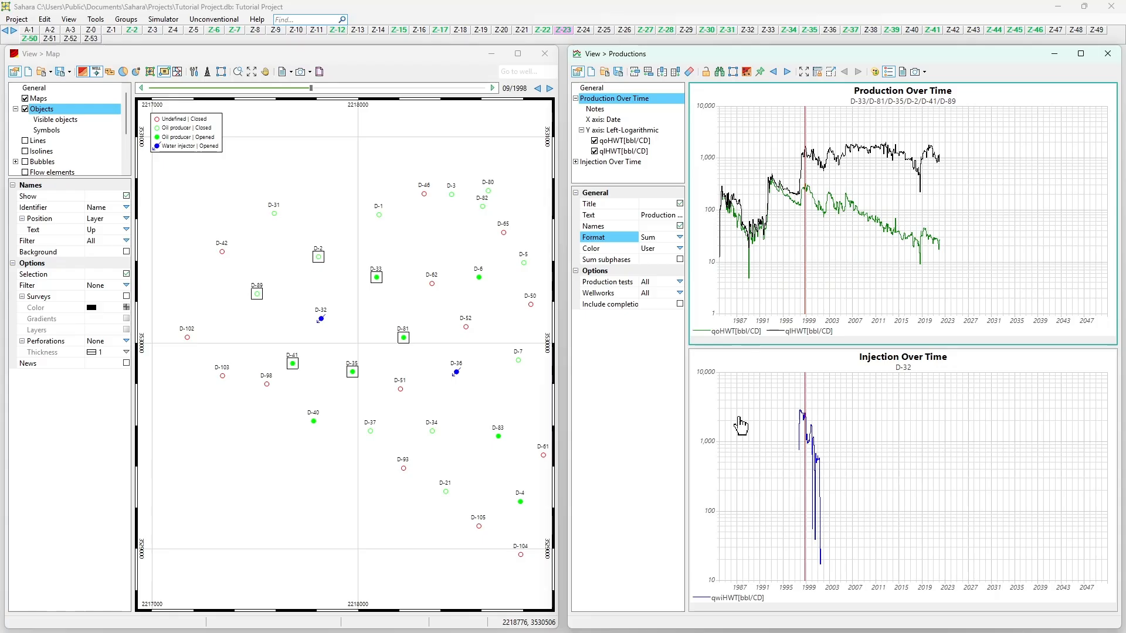
# Swap the Production Over Time and Injection Over Time charts and return them to their original order, twice.
pyautogui.moveTo(737, 406); pyautogui.dragTo(741, 394)
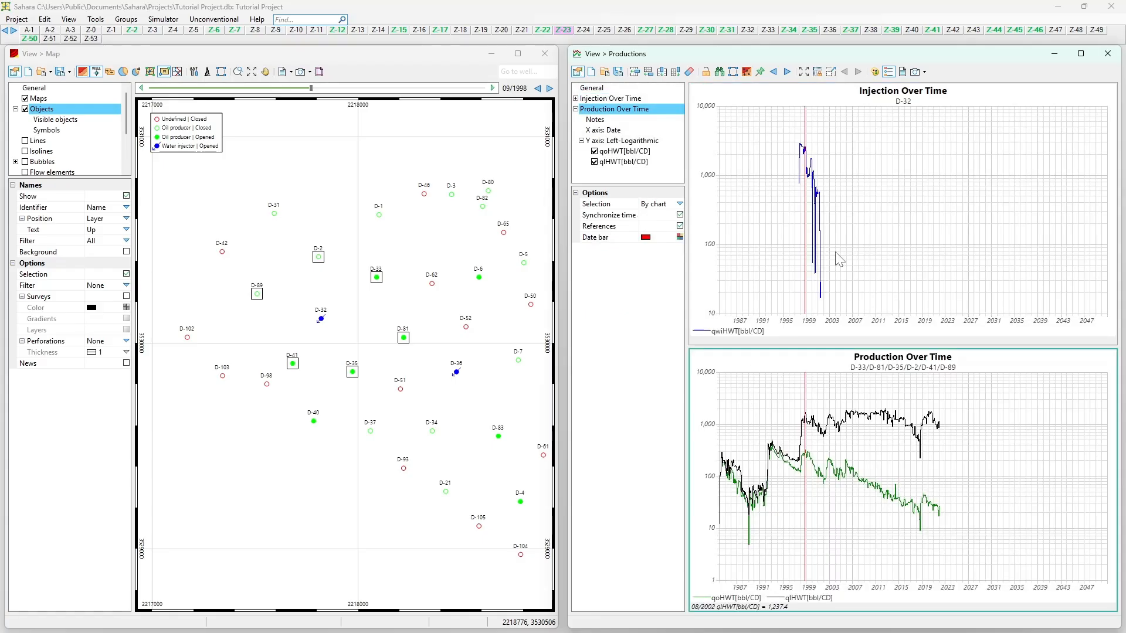
pyautogui.moveTo(755, 424); pyautogui.dragTo(743, 183)
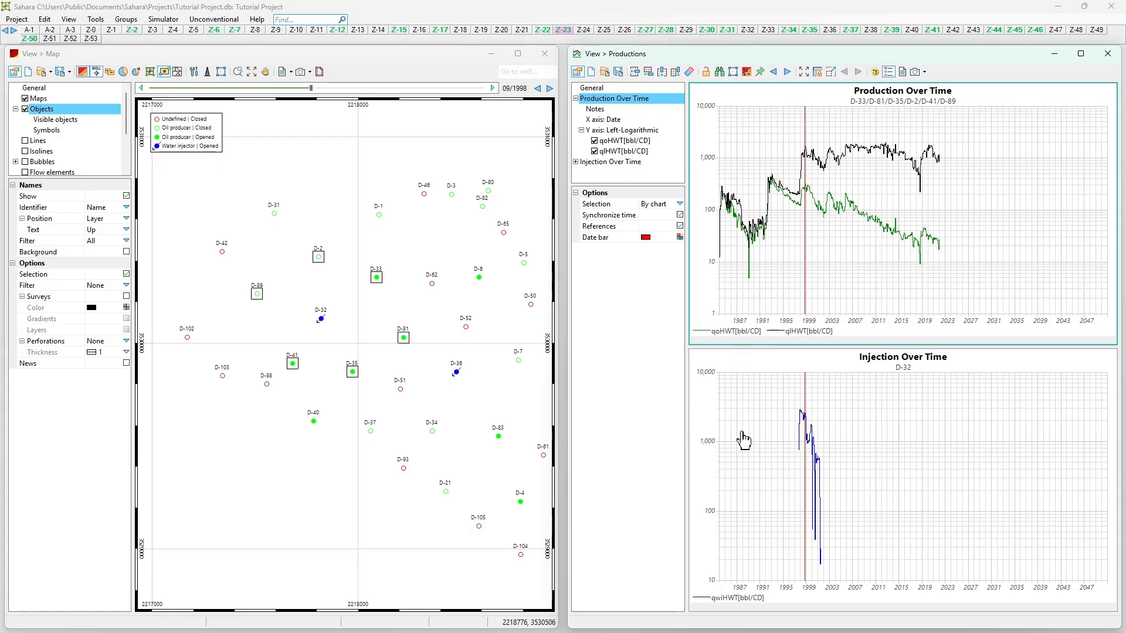
pyautogui.moveTo(743, 440); pyautogui.dragTo(768, 258)
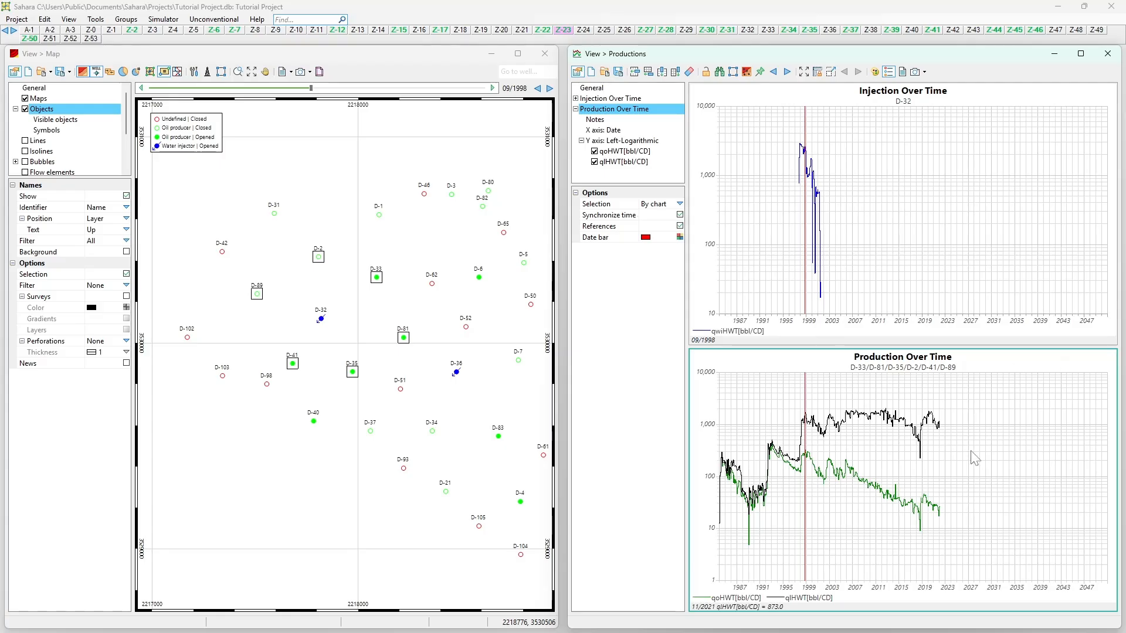
pyautogui.moveTo(1016, 503); pyautogui.dragTo(1000, 218)
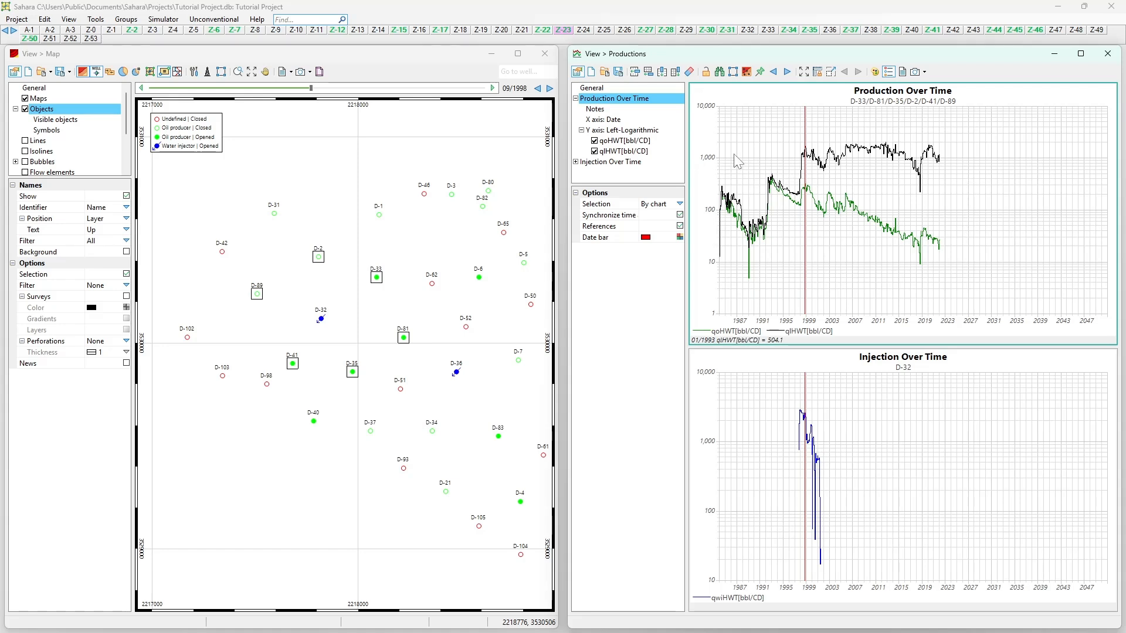
# Find well 62 in the Wells/Groups selection and make D-62 the only selected well.
pyautogui.click(720, 72)
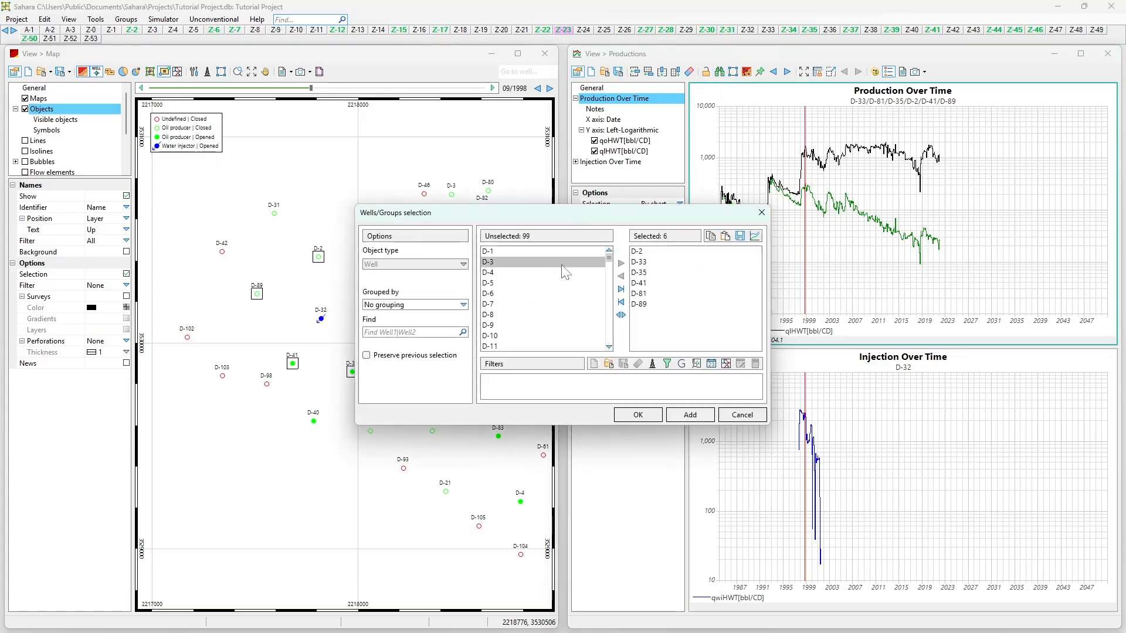
pyautogui.click(411, 332)
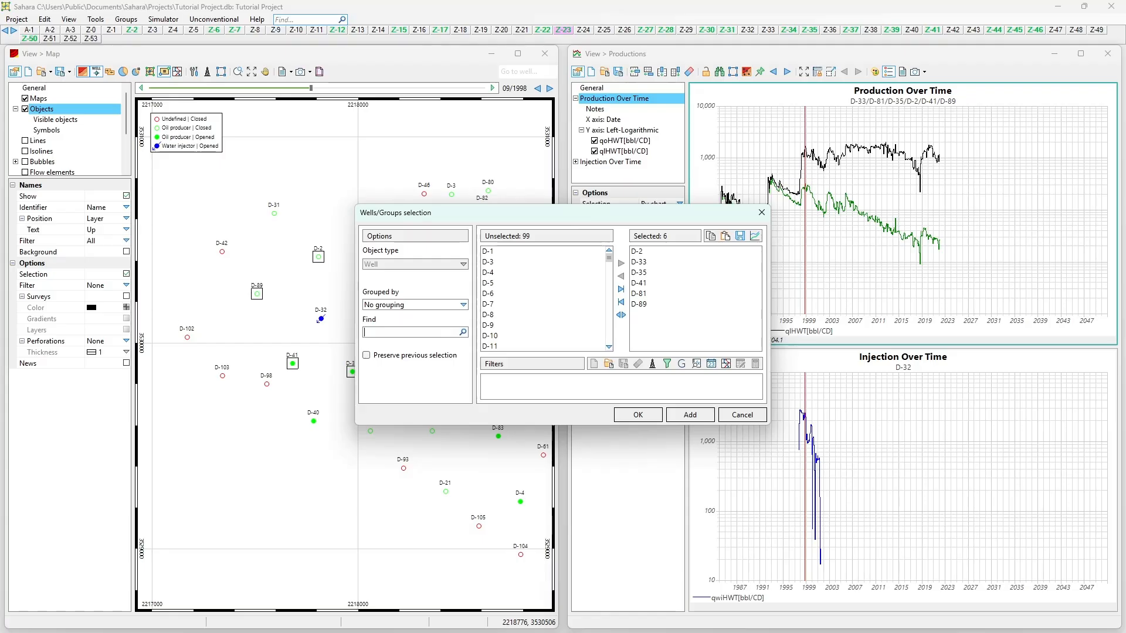
pyautogui.moveTo(478, 225); pyautogui.dragTo(536, 297)
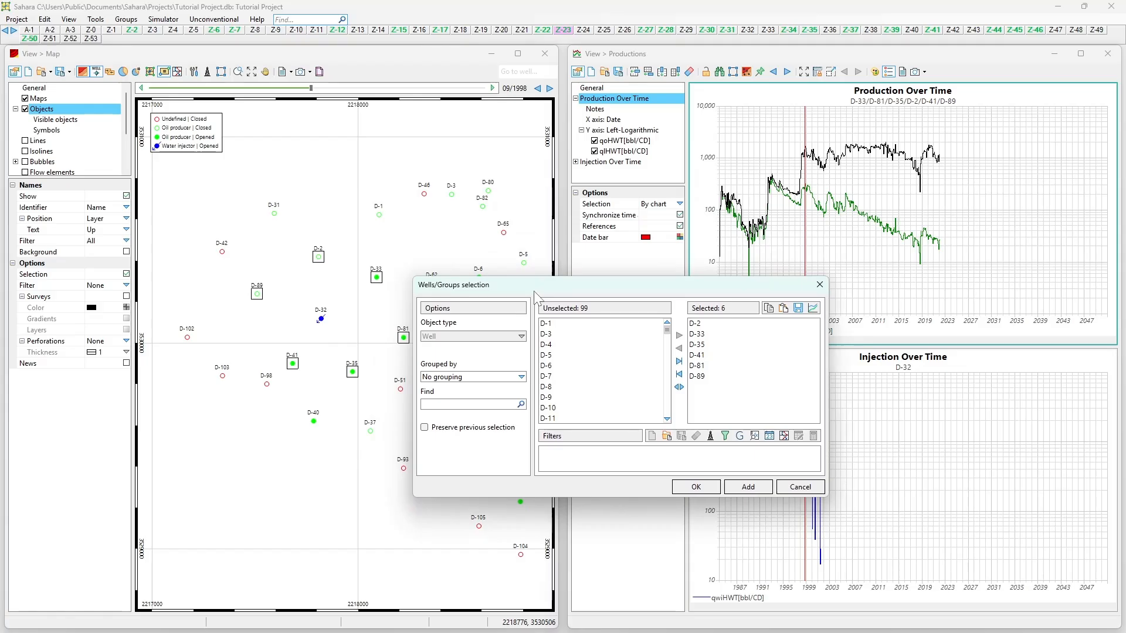
pyautogui.write('62')
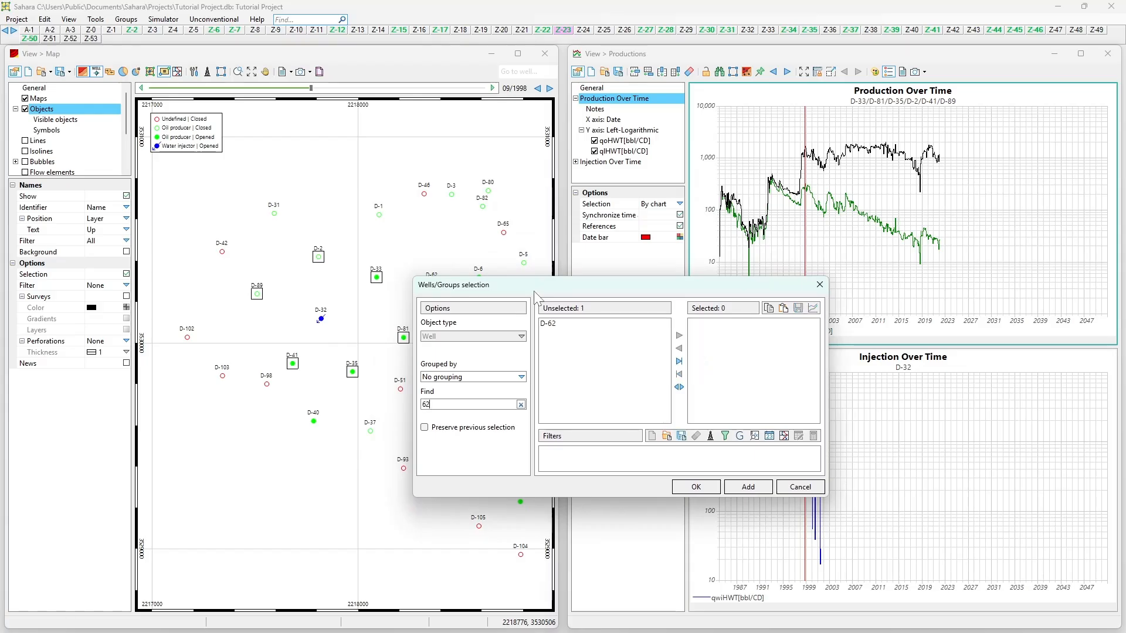
pyautogui.doubleClick(635, 321)
pyautogui.click(696, 488)
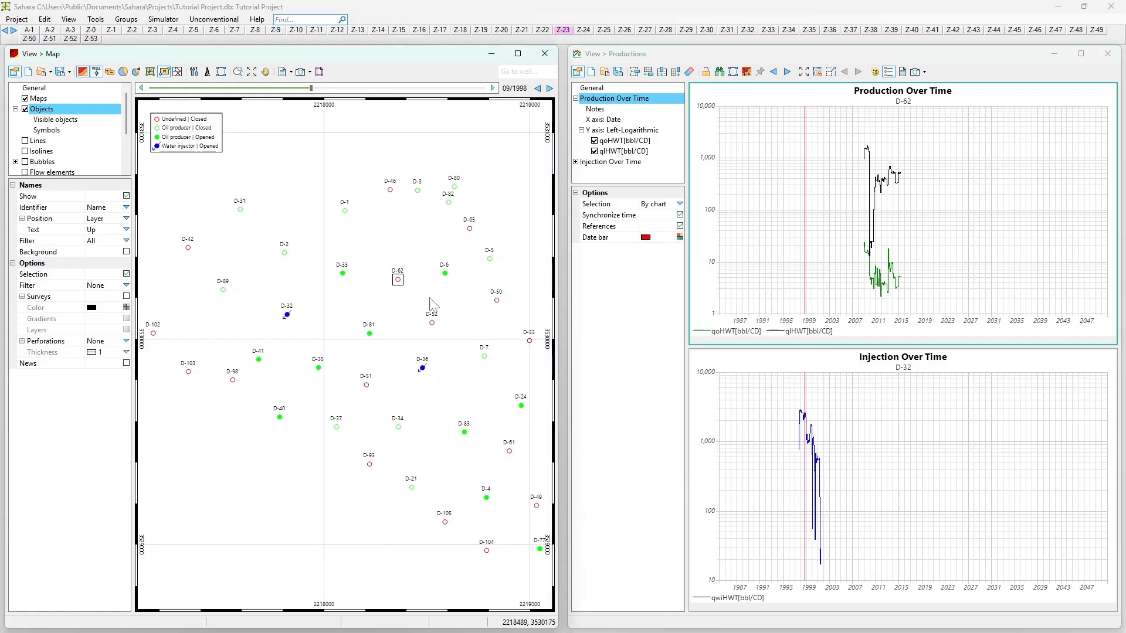
pyautogui.scroll(-1, 409, 303)
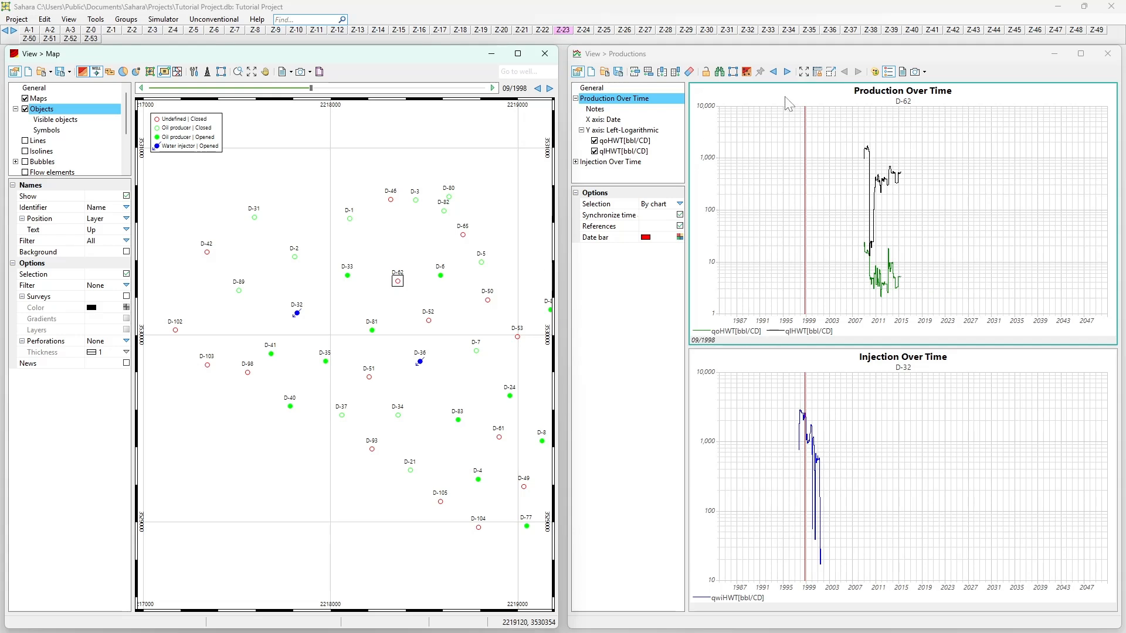
pyautogui.click(720, 72)
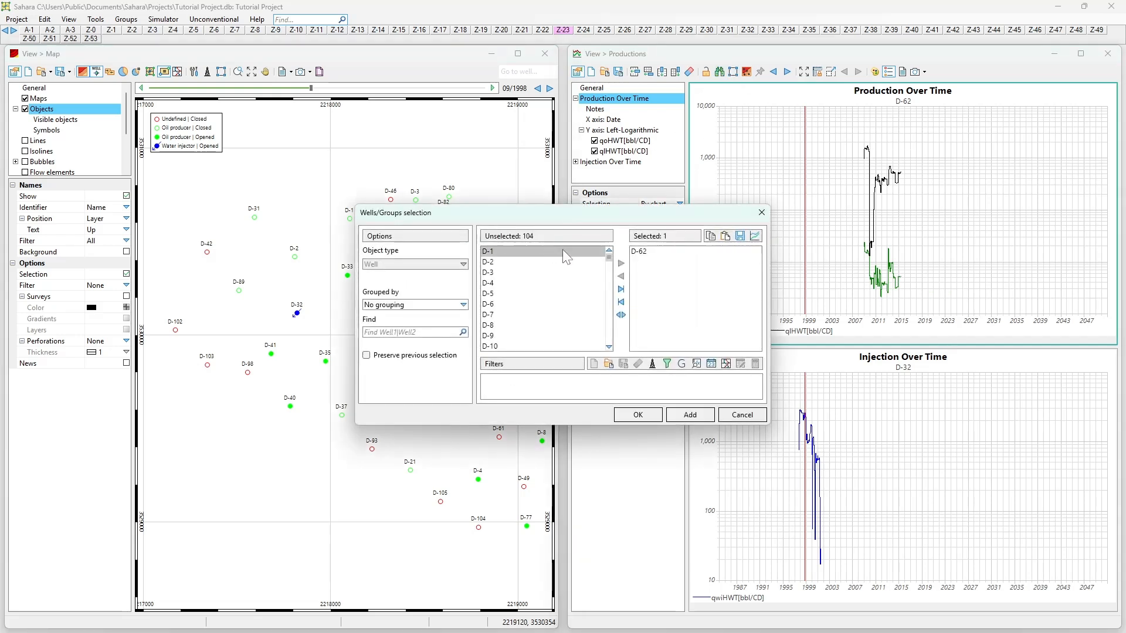
pyautogui.moveTo(597, 220); pyautogui.dragTo(695, 249)
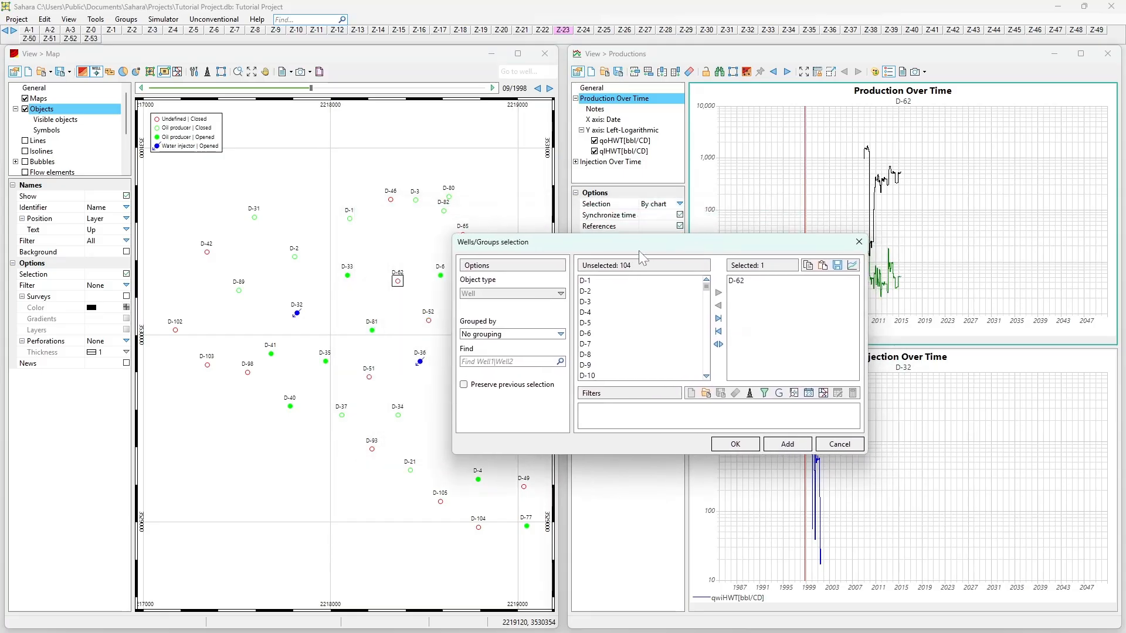
pyautogui.click(860, 241)
# Add wells D-33, D-2, D-89, D-41, D-35 and D-81 to the map selection, and remove D-62 from it.
pyautogui.keyDown('ctrl'); pyautogui.click(347, 275); pyautogui.keyUp('ctrl')
pyautogui.keyDown('ctrl'); pyautogui.click(295, 256); pyautogui.keyUp('ctrl')
pyautogui.keyDown('ctrl'); pyautogui.click(239, 290); pyautogui.keyUp('ctrl')
pyautogui.keyDown('ctrl'); pyautogui.click(271, 353); pyautogui.keyUp('ctrl')
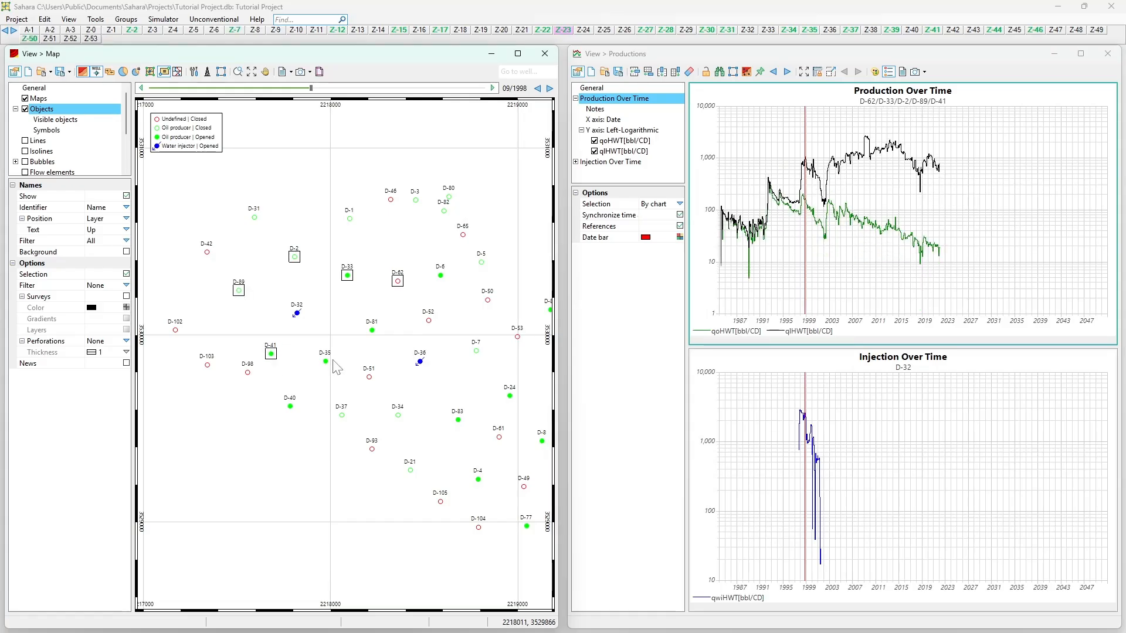
pyautogui.keyDown('ctrl'); pyautogui.click(326, 361); pyautogui.keyUp('ctrl')
pyautogui.keyDown('ctrl'); pyautogui.click(372, 330); pyautogui.keyUp('ctrl')
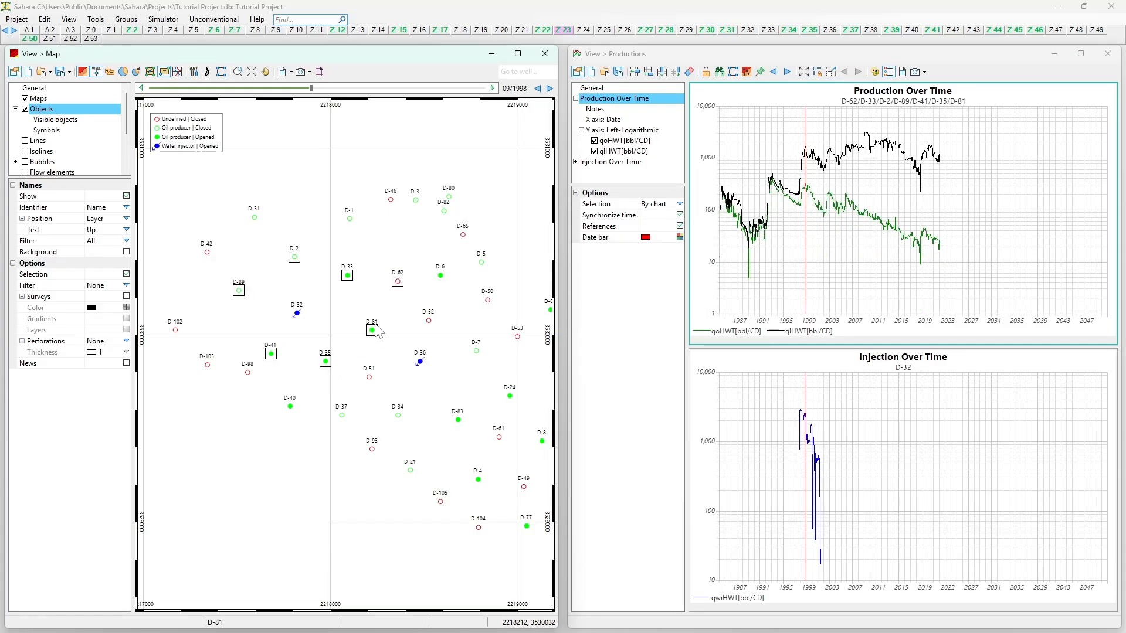
pyautogui.keyDown('ctrl'); pyautogui.click(401, 284); pyautogui.keyUp('ctrl')
# Include well D-62 in the current selection from the unselected wells of the Wells/Groups selection.
pyautogui.click(706, 72)
pyautogui.click(719, 72)
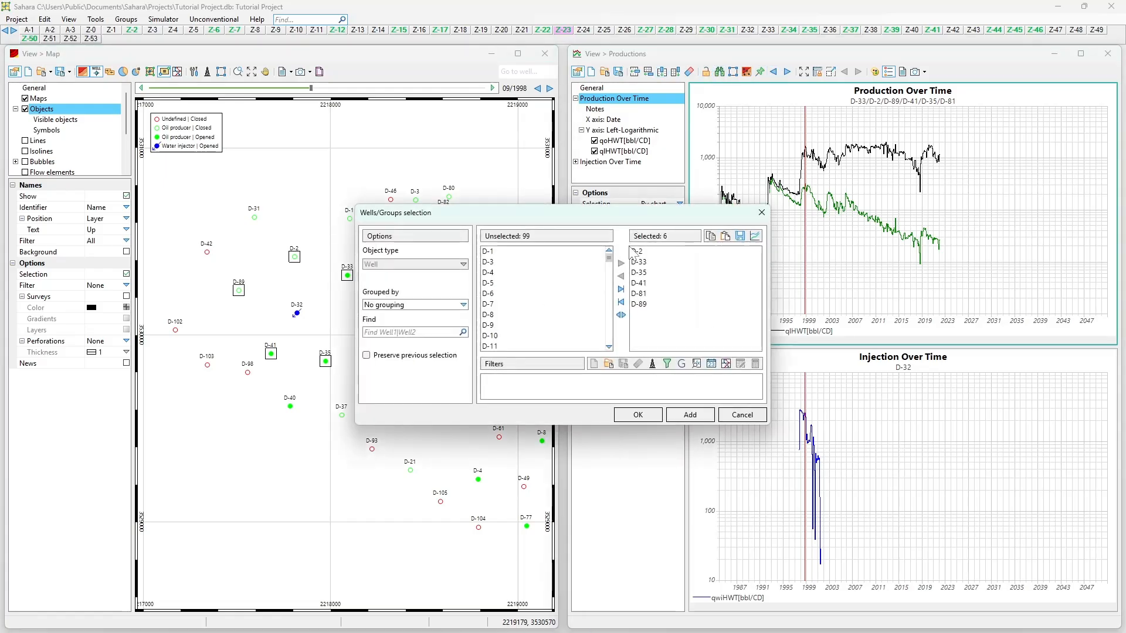
pyautogui.moveTo(610, 217); pyautogui.dragTo(791, 245)
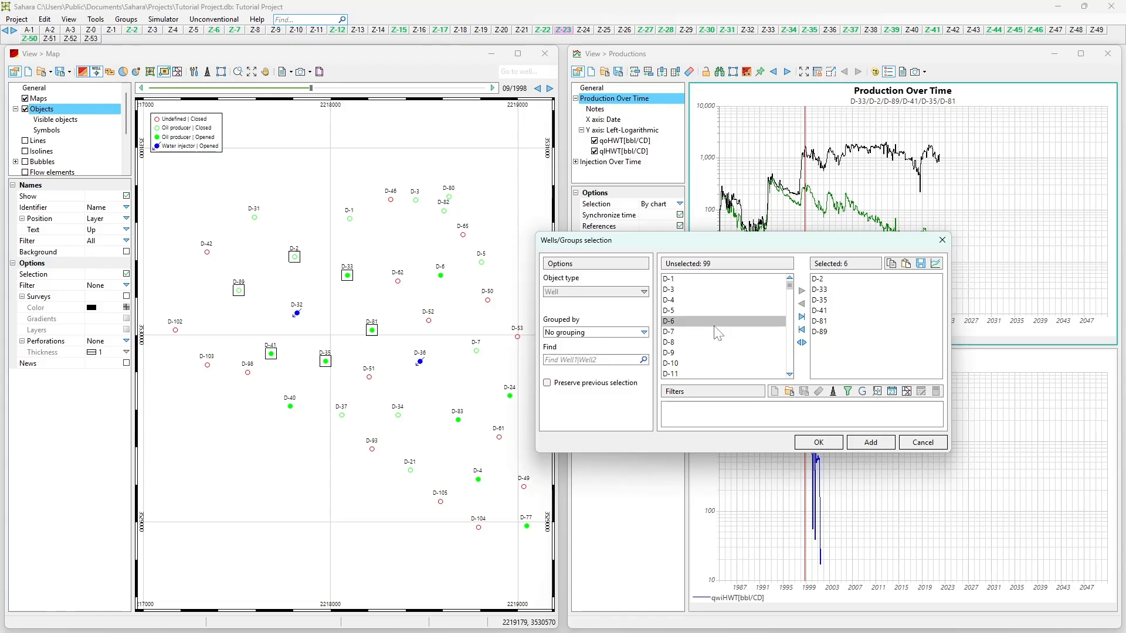
pyautogui.scroll(-3, 671, 352)
pyautogui.scroll(-14, 715, 352)
pyautogui.scroll(-1, 704, 352)
pyautogui.doubleClick(686, 352)
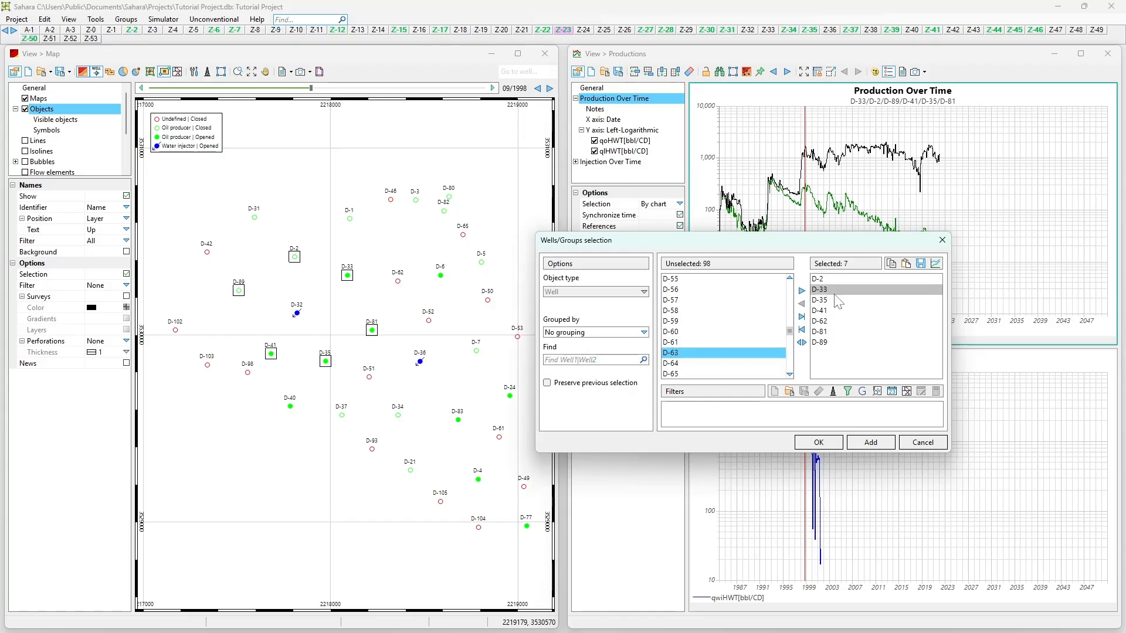
pyautogui.click(808, 445)
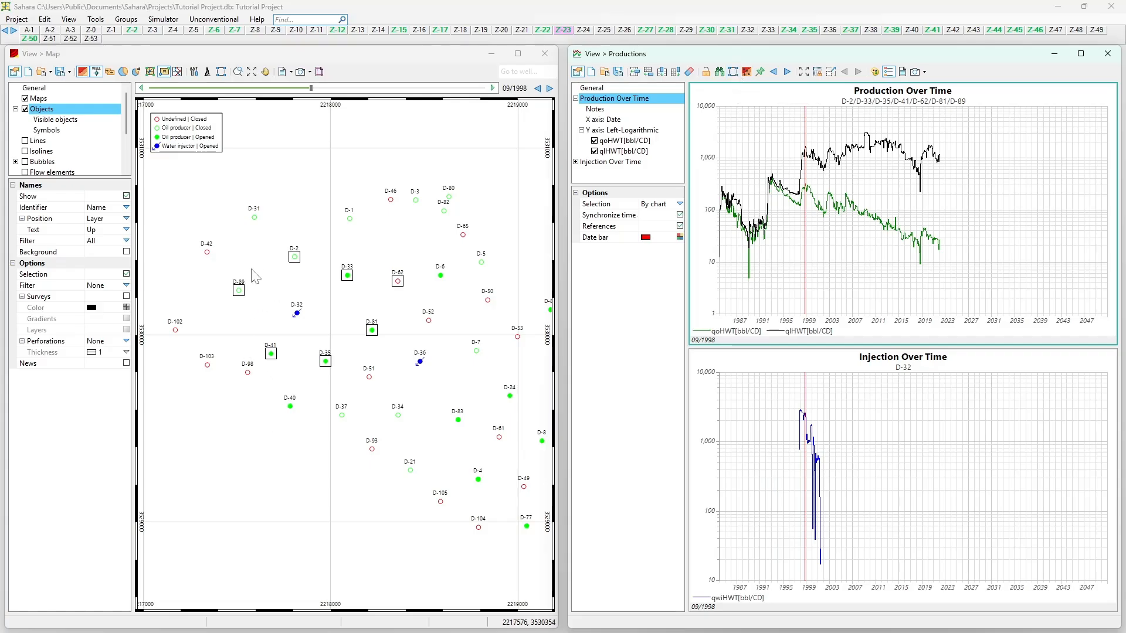
# Remove wells D-41, D-35 and D-81 from the map selection, and step forward through the individual wells to D-92.
pyautogui.moveTo(246, 316)
pyautogui.mouseDown()
pyautogui.moveTo(208, 293)
pyautogui.moveTo(266, 247)
pyautogui.moveTo(327, 235)
pyautogui.moveTo(415, 268)
pyautogui.moveTo(288, 291)
pyautogui.moveTo(248, 320)
pyautogui.mouseUp()
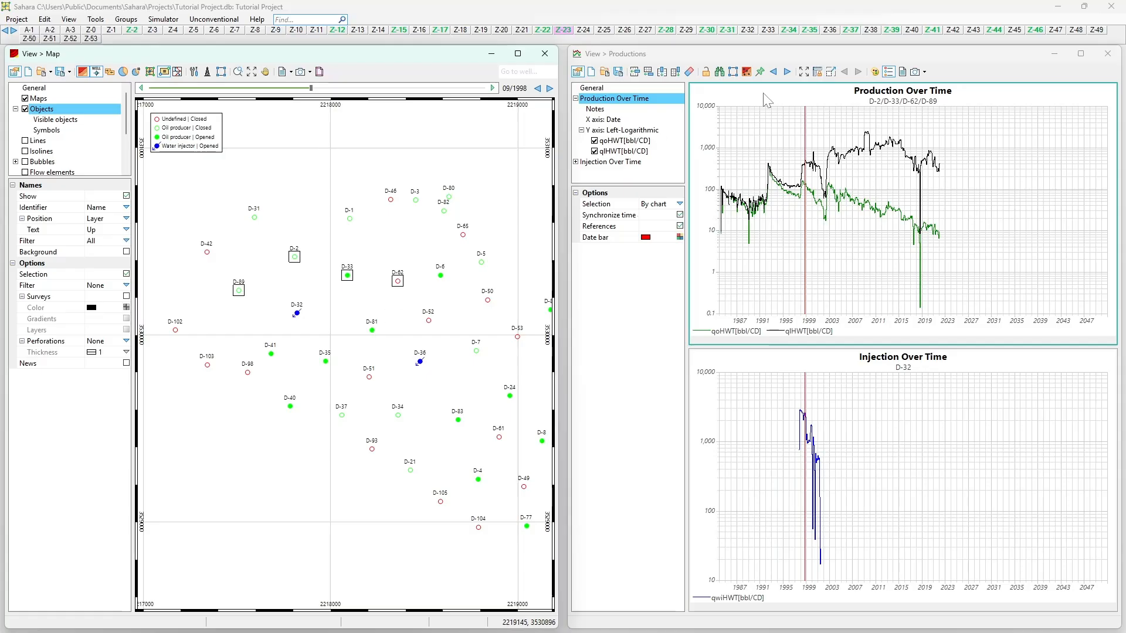
pyautogui.click(791, 82)
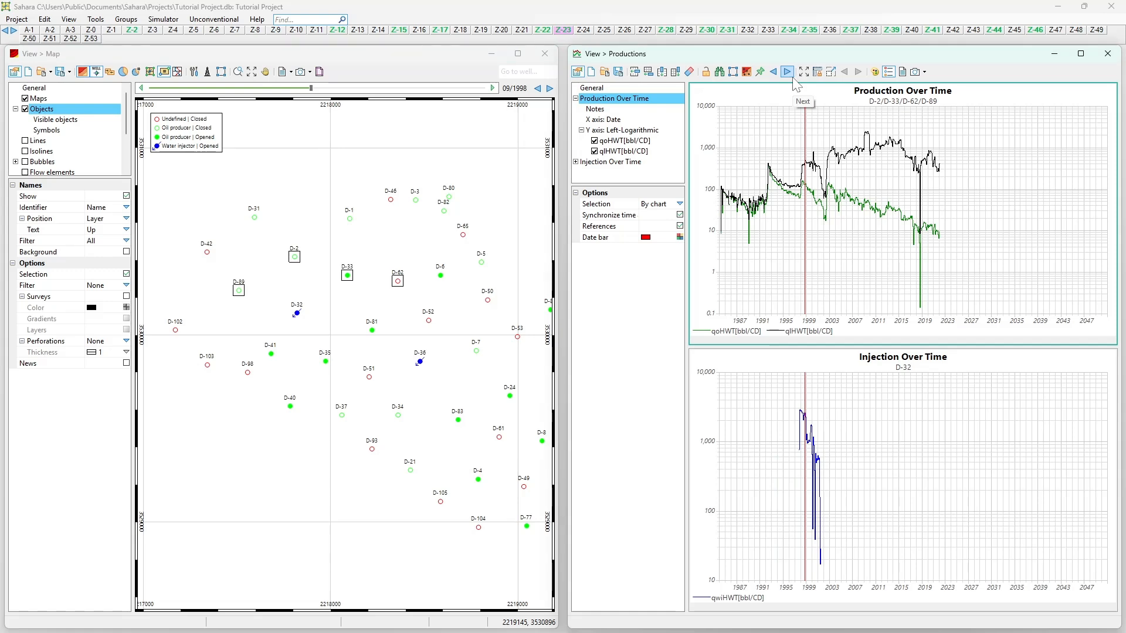
pyautogui.click(791, 76)
pyautogui.click(792, 76)
pyautogui.click(791, 76)
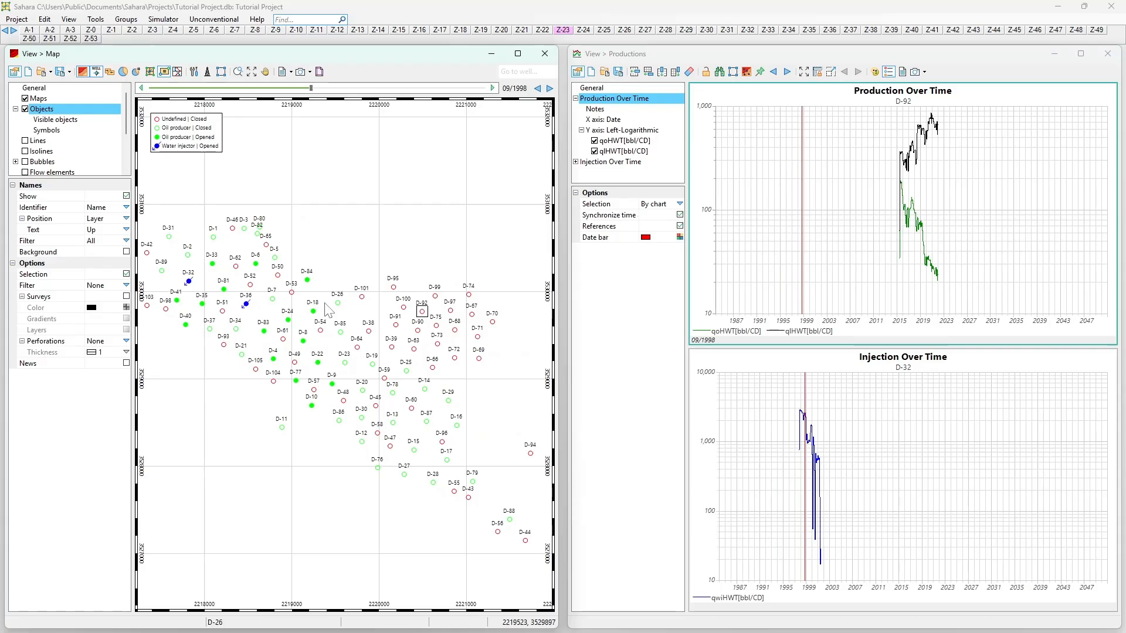
# Select wells D-89, D-2, D-33, D-81, D-35 and D-41 around injector D-32 on the map.
pyautogui.scroll(2, 301, 319)
pyautogui.moveTo(301, 319); pyautogui.dragTo(472, 320)
pyautogui.moveTo(260, 289); pyautogui.dragTo(377, 363)
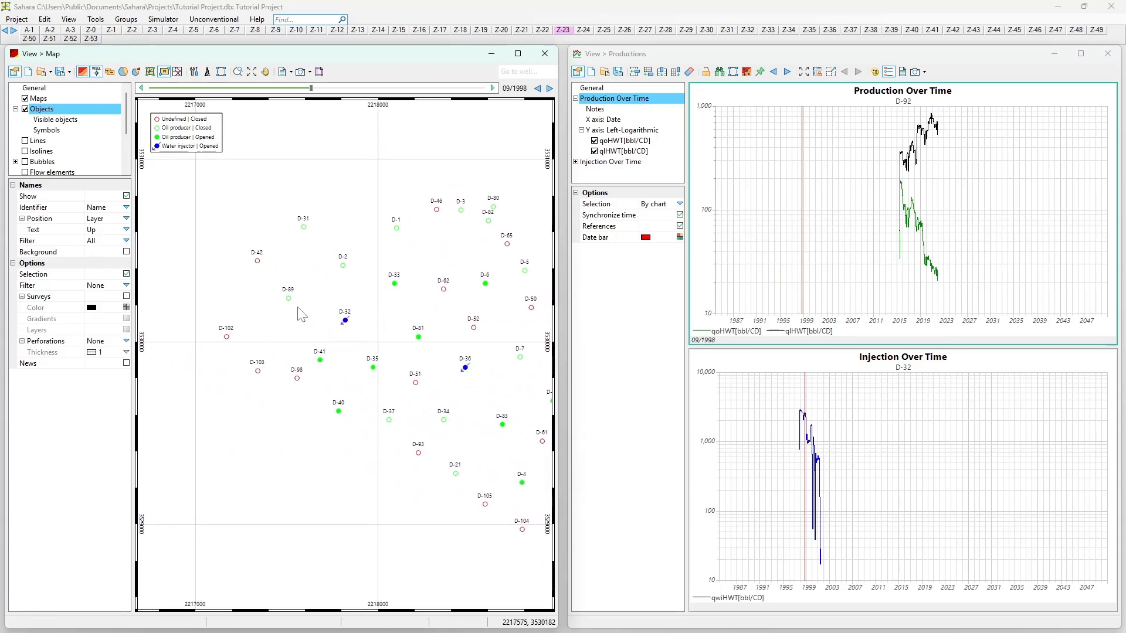
pyautogui.click(291, 302)
pyautogui.keyDown('ctrl'); pyautogui.click(343, 265); pyautogui.keyUp('ctrl')
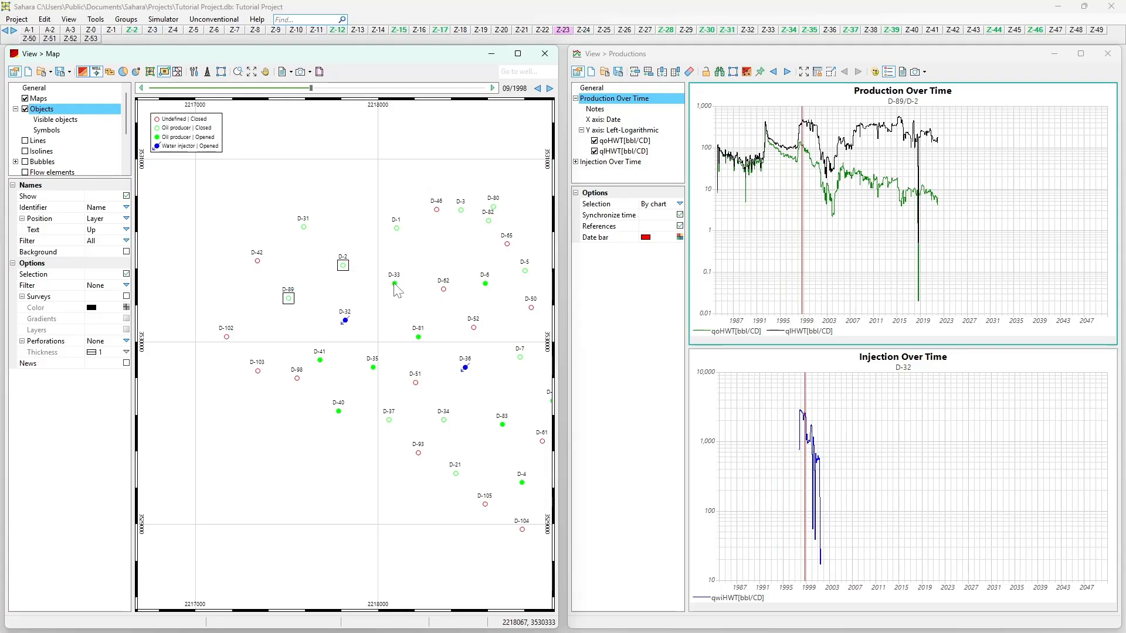
pyautogui.keyDown('ctrl'); pyautogui.click(394, 283); pyautogui.keyUp('ctrl')
pyautogui.keyDown('ctrl'); pyautogui.click(418, 337); pyautogui.keyUp('ctrl')
pyautogui.keyDown('ctrl'); pyautogui.click(372, 367); pyautogui.keyUp('ctrl')
pyautogui.keyDown('ctrl'); pyautogui.click(320, 360); pyautogui.keyUp('ctrl')
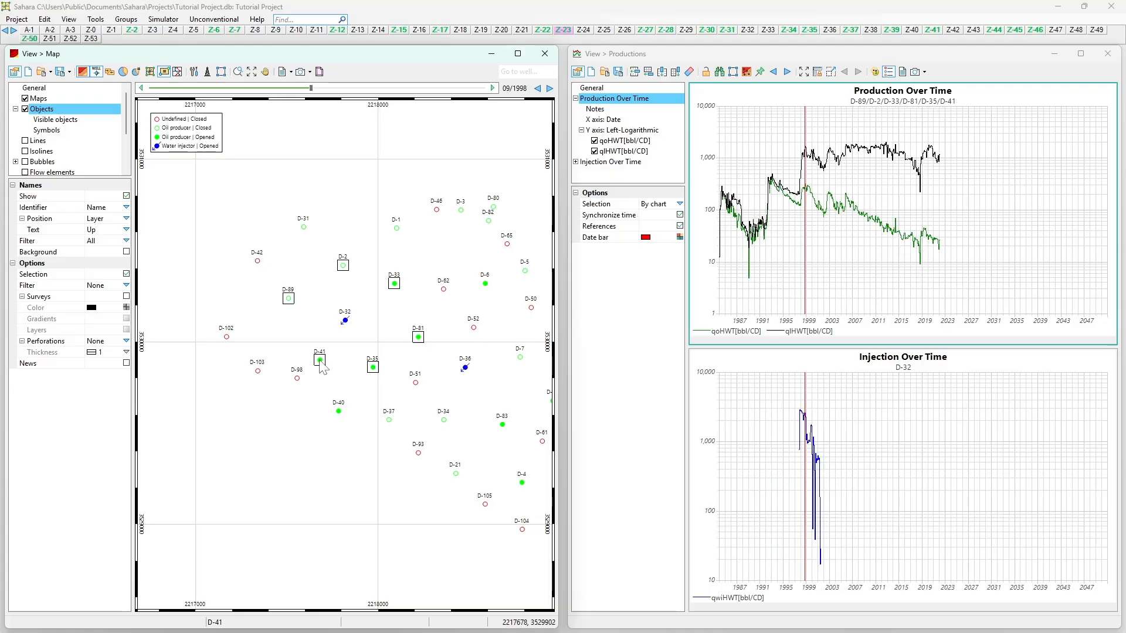
# Step back and forth through the six selected wells with Preserve previous selection enabled, and turn the option off again.
pyautogui.click(761, 73)
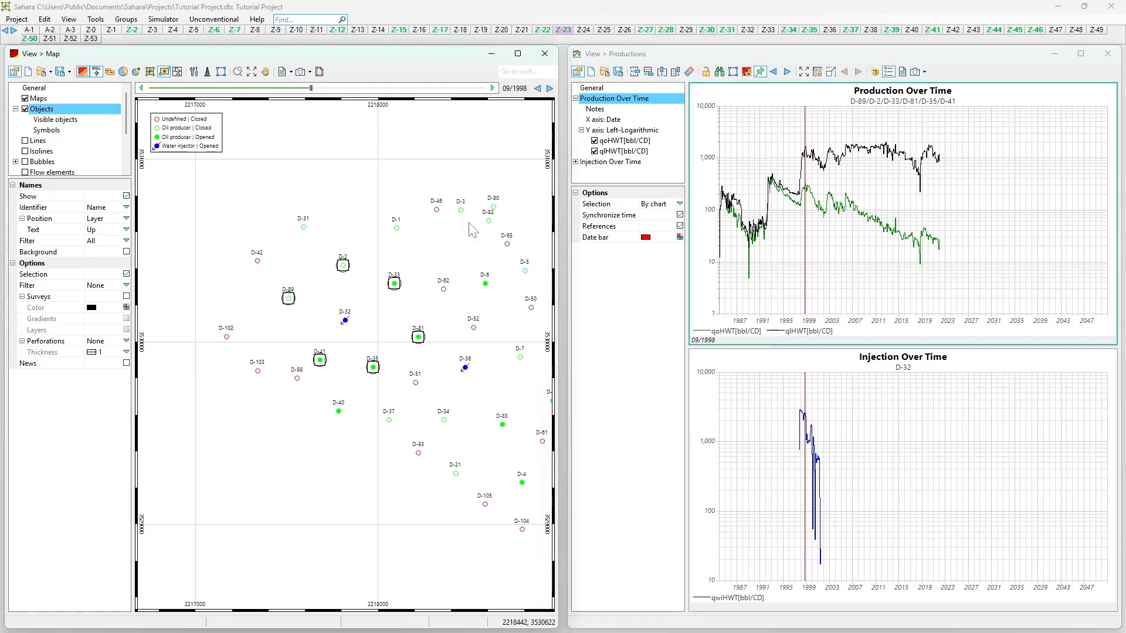
pyautogui.click(773, 71)
pyautogui.click(773, 72)
pyautogui.click(774, 72)
pyautogui.click(773, 72)
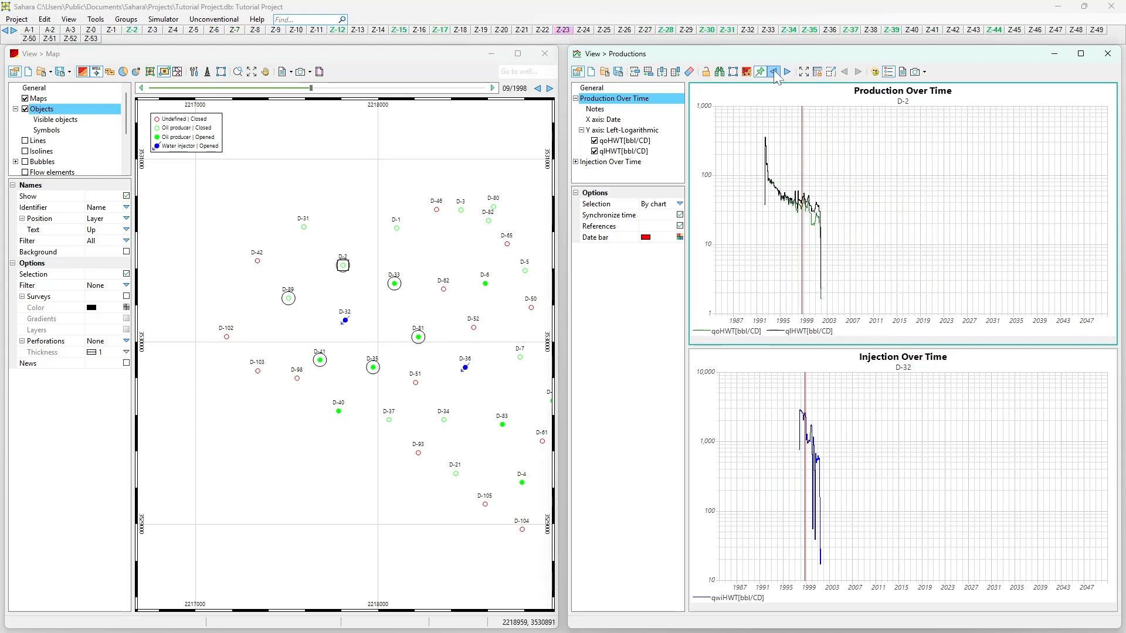
pyautogui.click(774, 71)
pyautogui.click(787, 72)
pyautogui.click(787, 72)
pyautogui.click(787, 72)
pyautogui.click(786, 72)
pyautogui.click(787, 73)
pyautogui.click(774, 73)
pyautogui.click(774, 73)
pyautogui.click(773, 74)
pyautogui.click(774, 74)
pyautogui.click(788, 74)
pyautogui.click(787, 74)
pyautogui.click(787, 75)
pyautogui.click(787, 75)
pyautogui.click(774, 73)
pyautogui.click(774, 74)
pyautogui.click(774, 74)
pyautogui.click(774, 73)
pyautogui.click(788, 73)
pyautogui.click(788, 74)
pyautogui.click(788, 74)
pyautogui.click(788, 74)
pyautogui.click(775, 74)
pyautogui.click(785, 73)
pyautogui.click(774, 73)
pyautogui.click(773, 74)
pyautogui.click(773, 73)
pyautogui.click(774, 74)
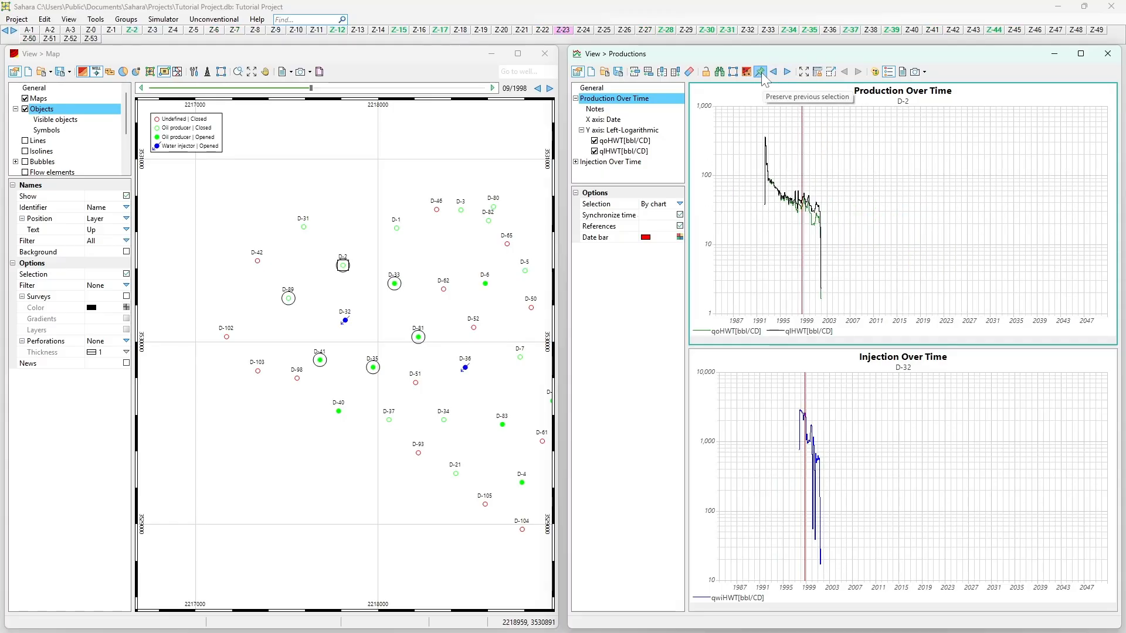
pyautogui.click(761, 73)
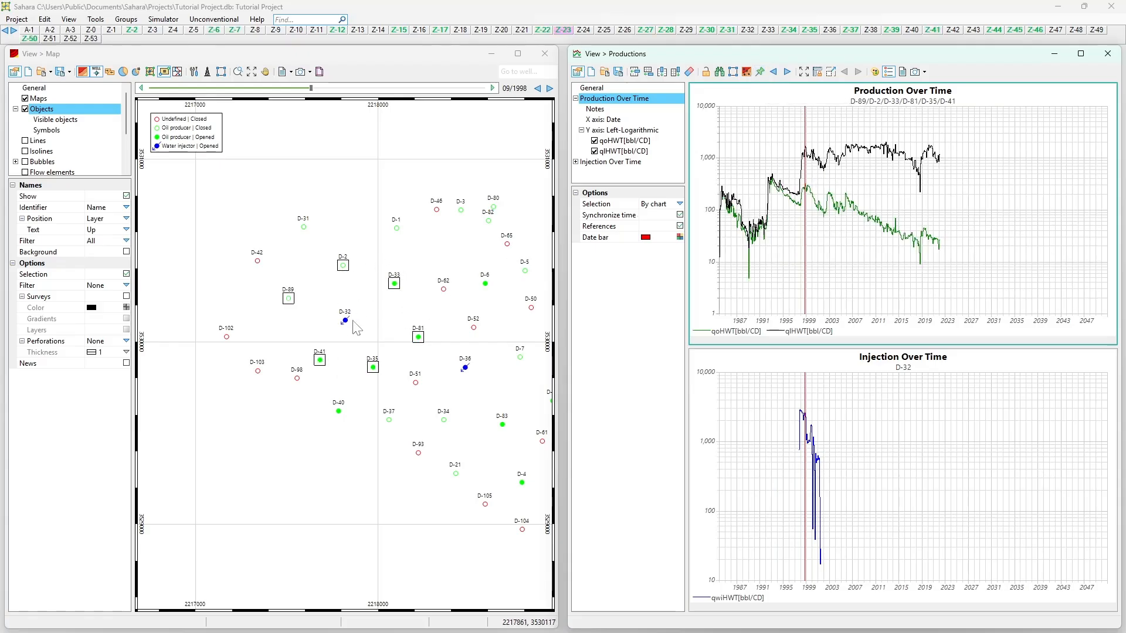
# Step forward through the individual project wells in the Productions view to well D-63.
pyautogui.scroll(-1, 467, 249)
pyautogui.scroll(-2, 469, 255)
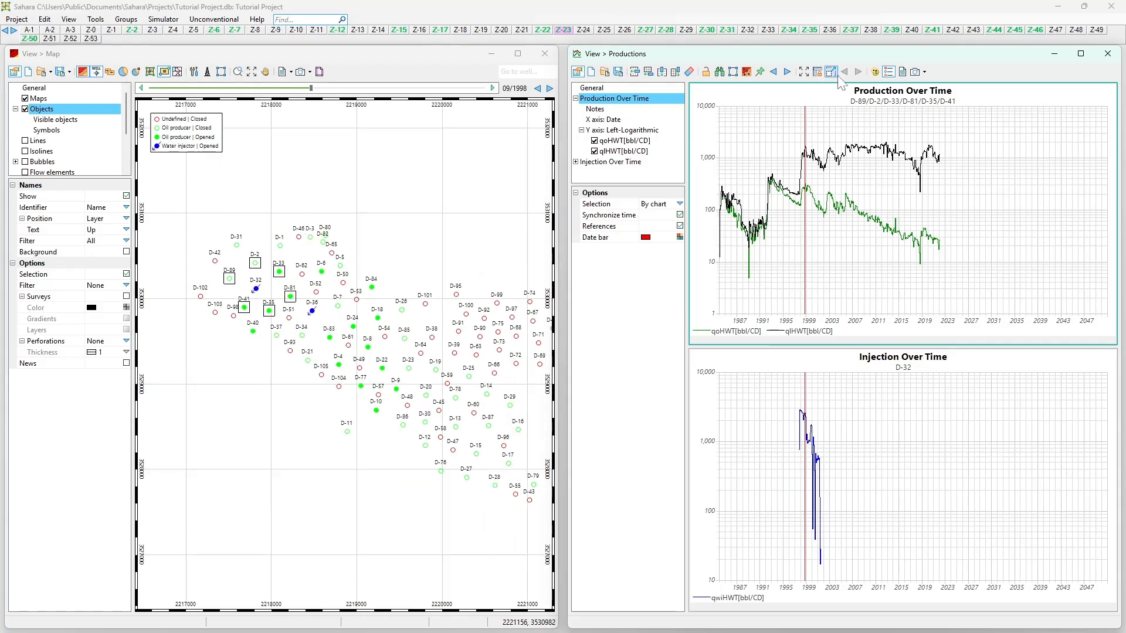
pyautogui.click(787, 71)
pyautogui.click(790, 73)
pyautogui.click(790, 73)
pyautogui.click(789, 72)
pyautogui.click(789, 73)
pyautogui.click(790, 73)
pyautogui.click(790, 73)
pyautogui.click(790, 73)
pyautogui.click(789, 73)
pyautogui.click(790, 73)
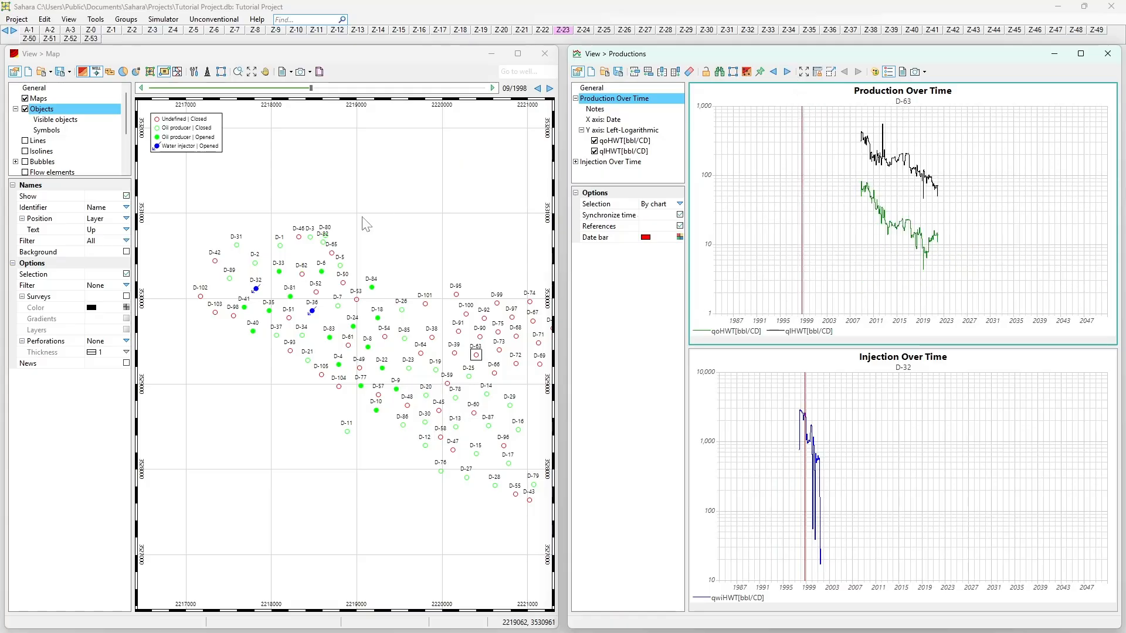
# Zoom in on the Production Over Time chart's time axis, and refit the charts to a wider time range.
pyautogui.click(433, 273)
pyautogui.scroll(4, 314, 239)
pyautogui.moveTo(306, 239); pyautogui.dragTo(380, 251)
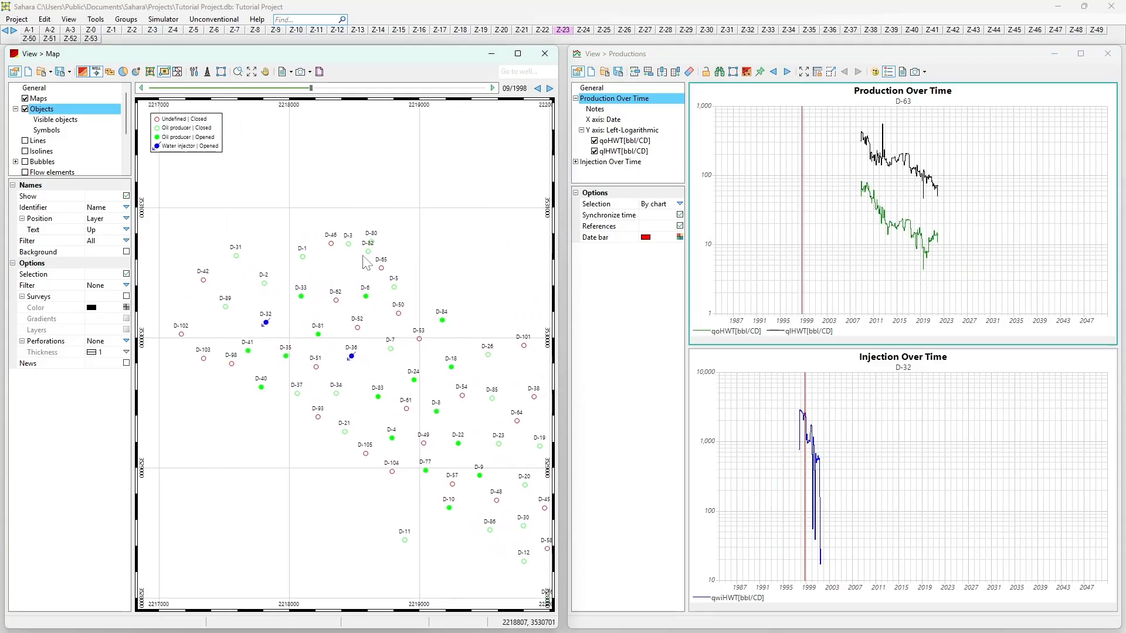
pyautogui.scroll(5, 838, 247)
pyautogui.moveTo(845, 246); pyautogui.dragTo(828, 208)
pyautogui.scroll(2, 874, 253)
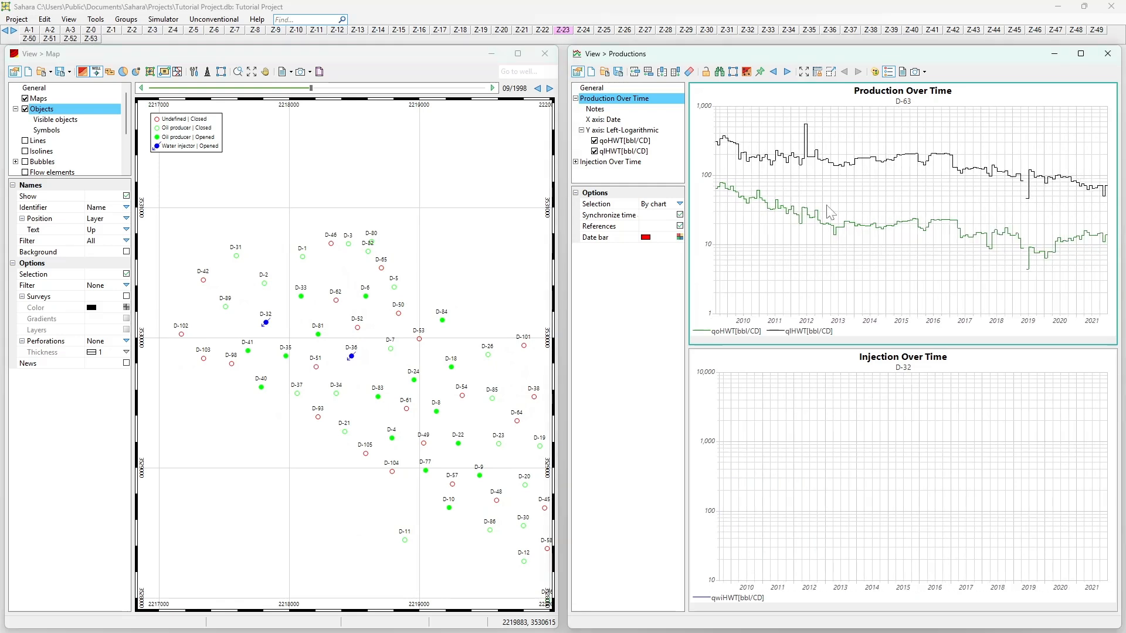
pyautogui.click(803, 72)
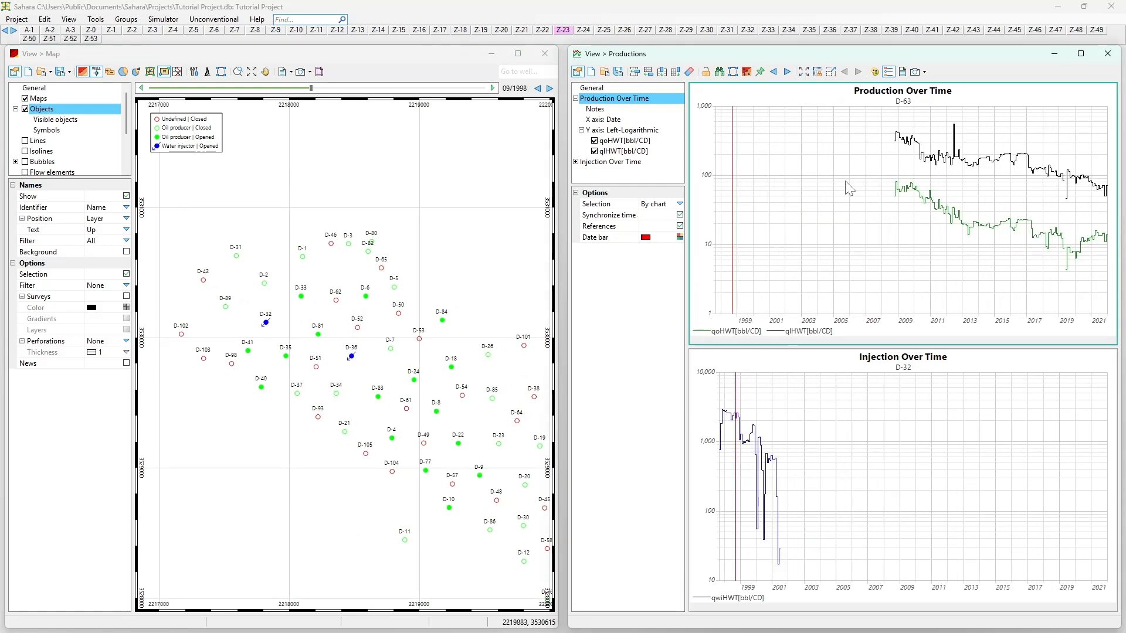
pyautogui.scroll(-1, 832, 201)
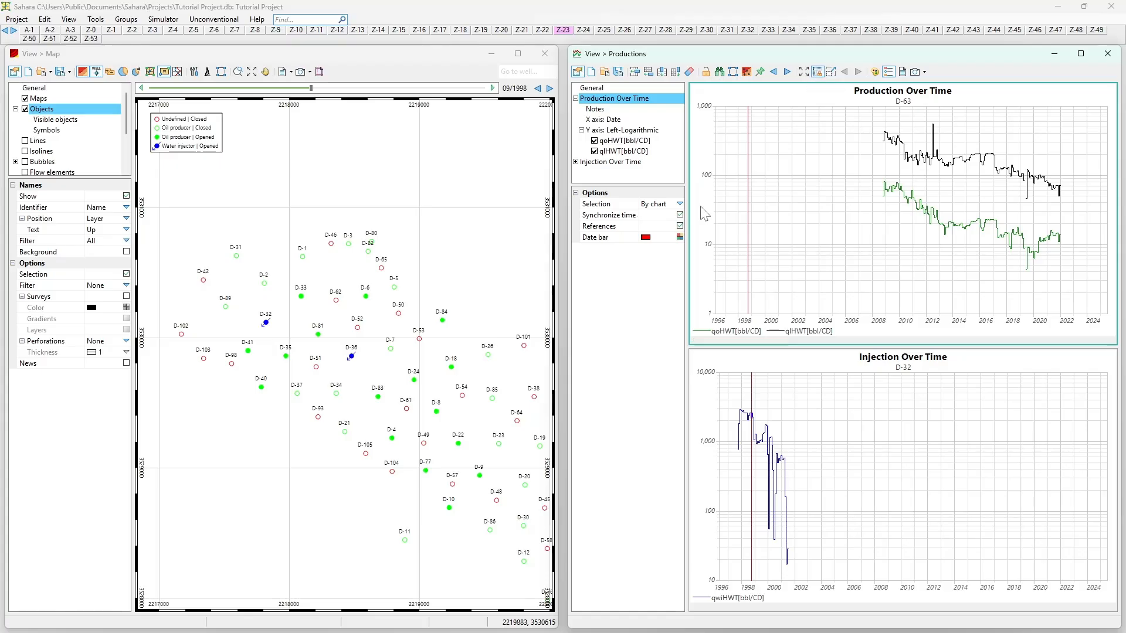
# Add wells D-81, D-51, D-35, D-52, D-6, D-62, D-34 and D-83 to the map selection.
pyautogui.keyDown('ctrl'); pyautogui.click(318, 335); pyautogui.keyUp('ctrl')
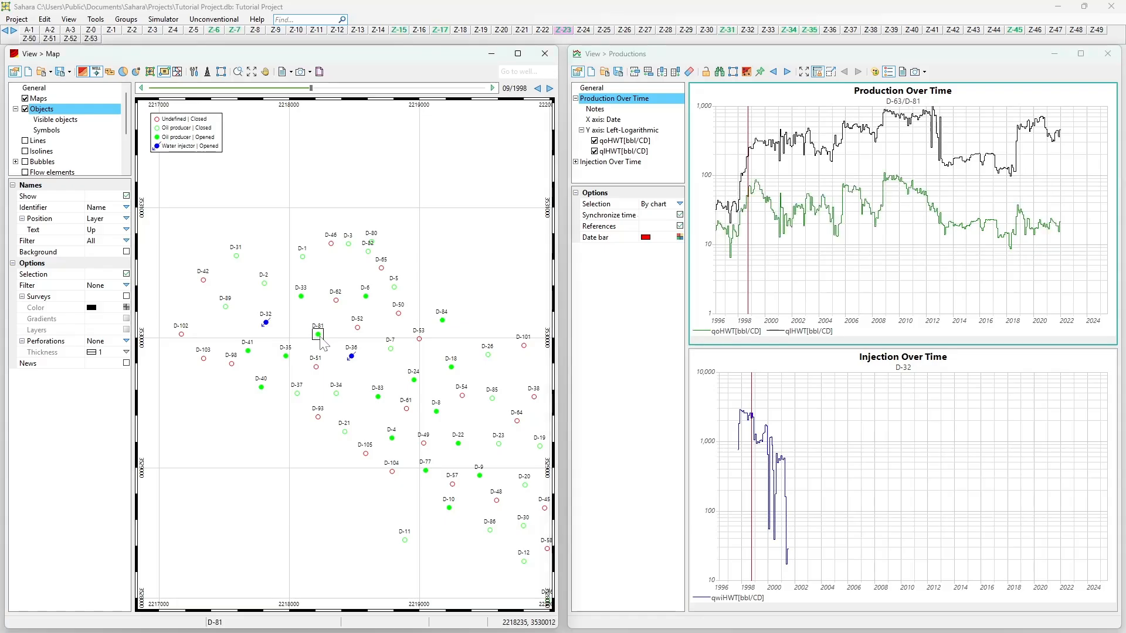
pyautogui.keyDown('ctrl'); pyautogui.click(316, 367); pyautogui.keyUp('ctrl')
pyautogui.keyDown('ctrl'); pyautogui.click(286, 355); pyautogui.keyUp('ctrl')
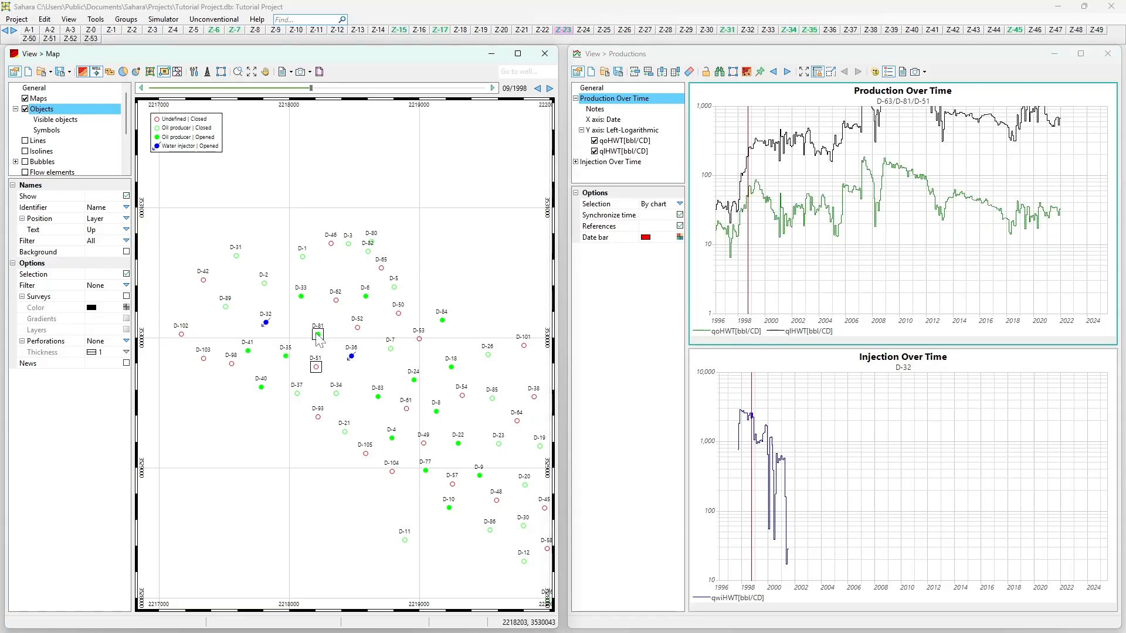
pyautogui.keyDown('ctrl'); pyautogui.click(357, 328); pyautogui.keyUp('ctrl')
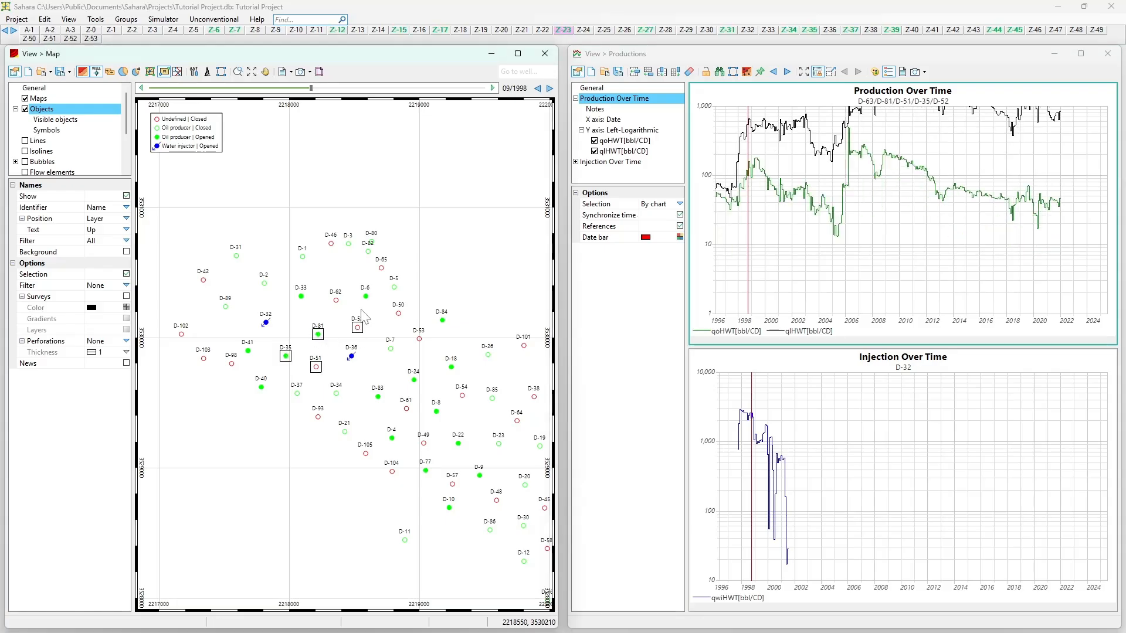
pyautogui.keyDown('ctrl'); pyautogui.click(364, 297); pyautogui.keyUp('ctrl')
pyautogui.keyDown('ctrl'); pyautogui.click(336, 301); pyautogui.keyUp('ctrl')
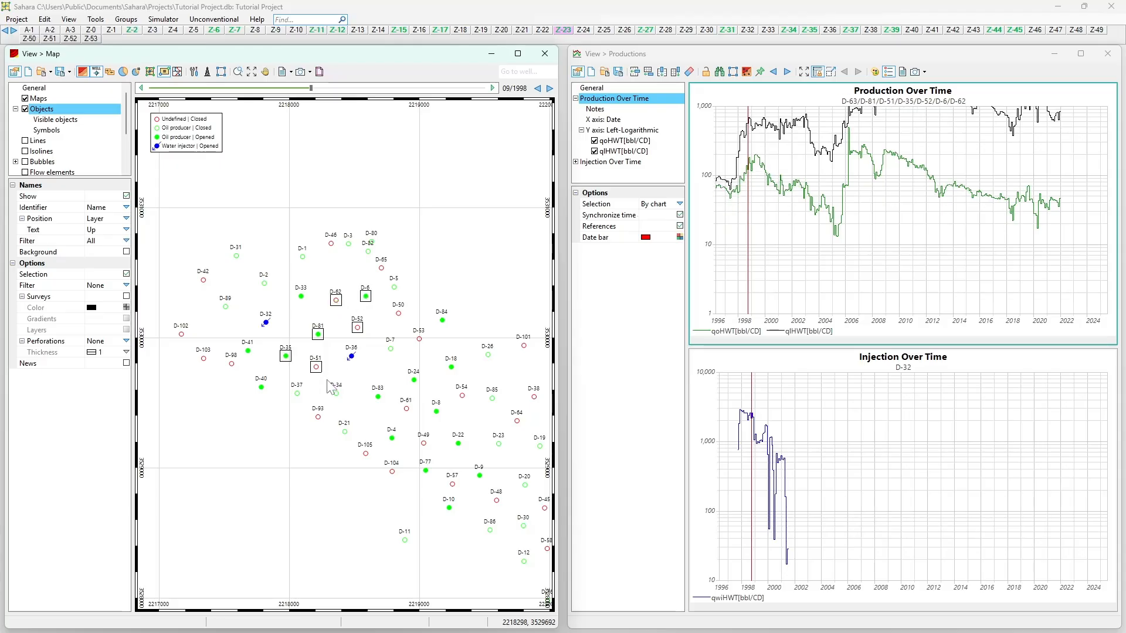
pyautogui.keyDown('ctrl'); pyautogui.click(336, 393); pyautogui.keyUp('ctrl')
pyautogui.keyDown('ctrl'); pyautogui.click(378, 397); pyautogui.keyUp('ctrl')
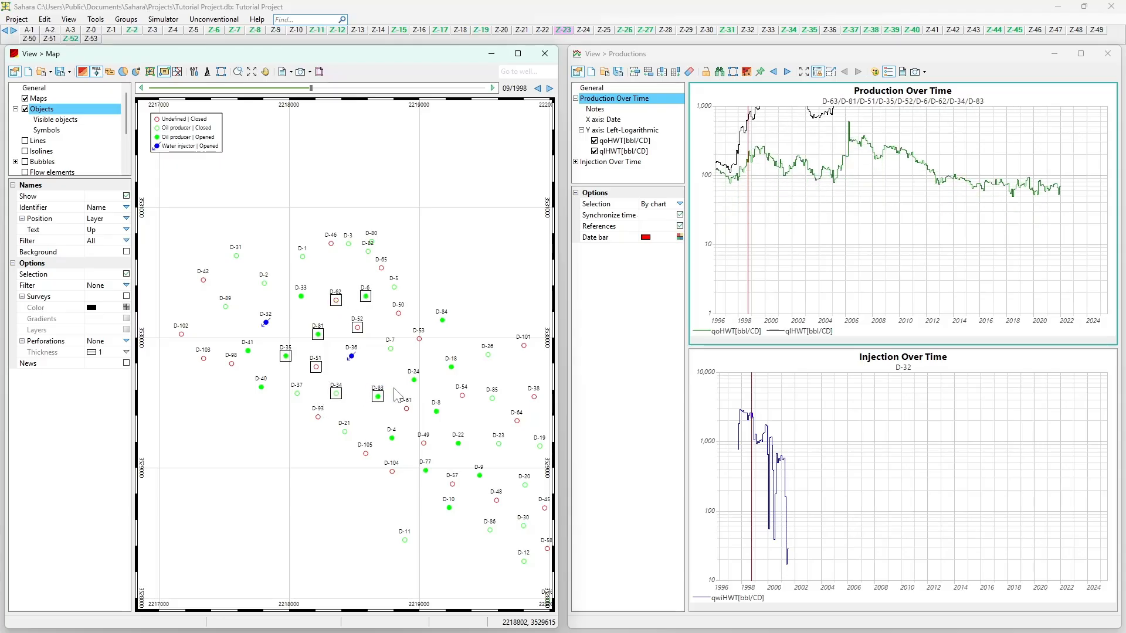
# Add wells D-24, D-8, D-18 and D-26 to the map selection with the chart scale fixed.
pyautogui.keyDown('ctrl'); pyautogui.click(414, 382); pyautogui.keyUp('ctrl')
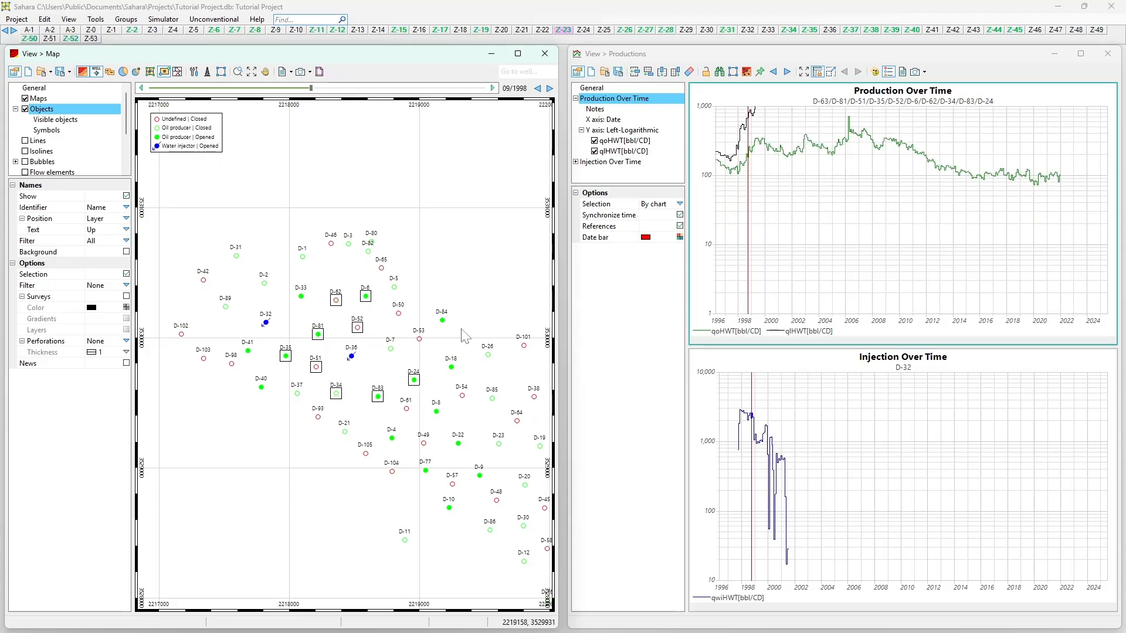
pyautogui.click(819, 75)
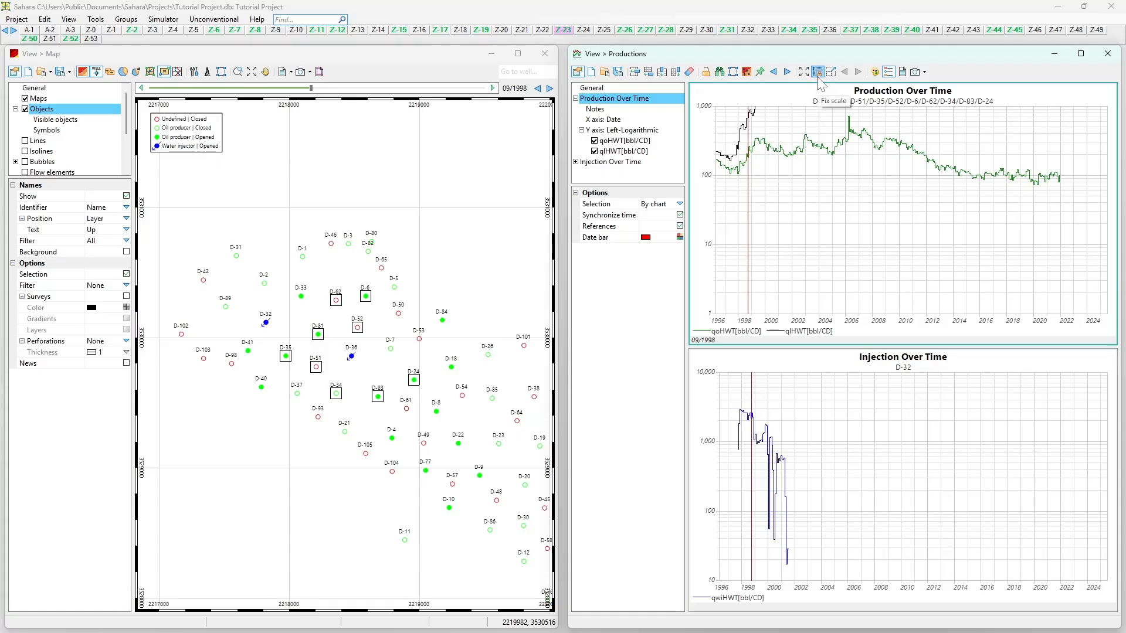
pyautogui.moveTo(408, 336); pyautogui.dragTo(355, 304)
pyautogui.scroll(-4, 354, 304)
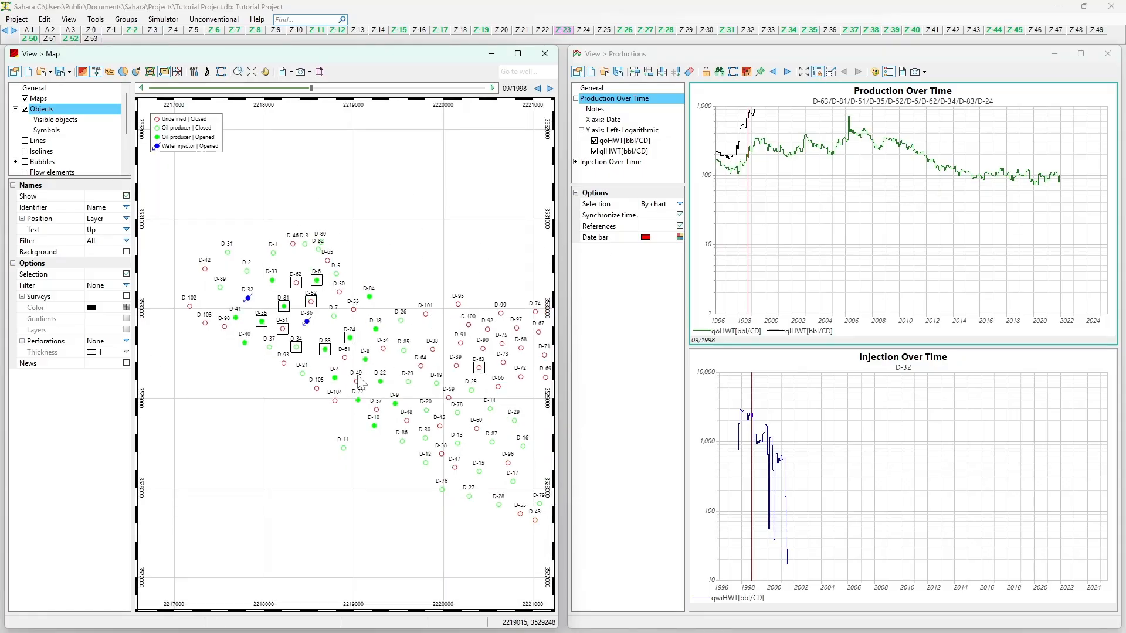
pyautogui.keyDown('ctrl'); pyautogui.click(365, 359); pyautogui.keyUp('ctrl')
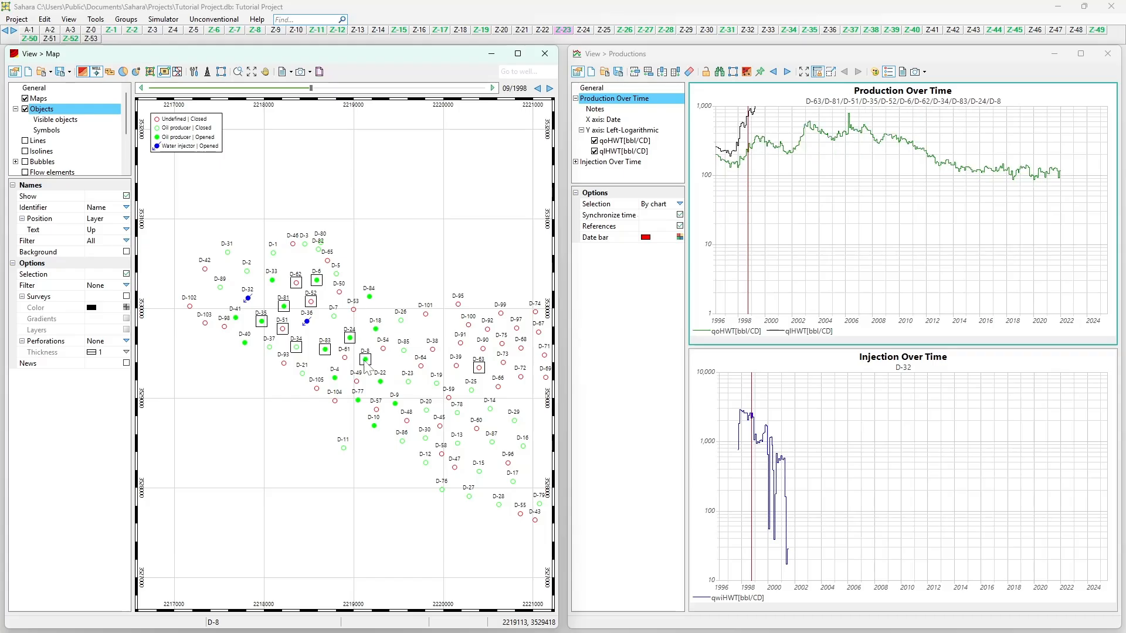
pyautogui.keyDown('ctrl'); pyautogui.click(376, 328); pyautogui.keyUp('ctrl')
pyautogui.keyDown('ctrl'); pyautogui.click(401, 321); pyautogui.keyUp('ctrl')
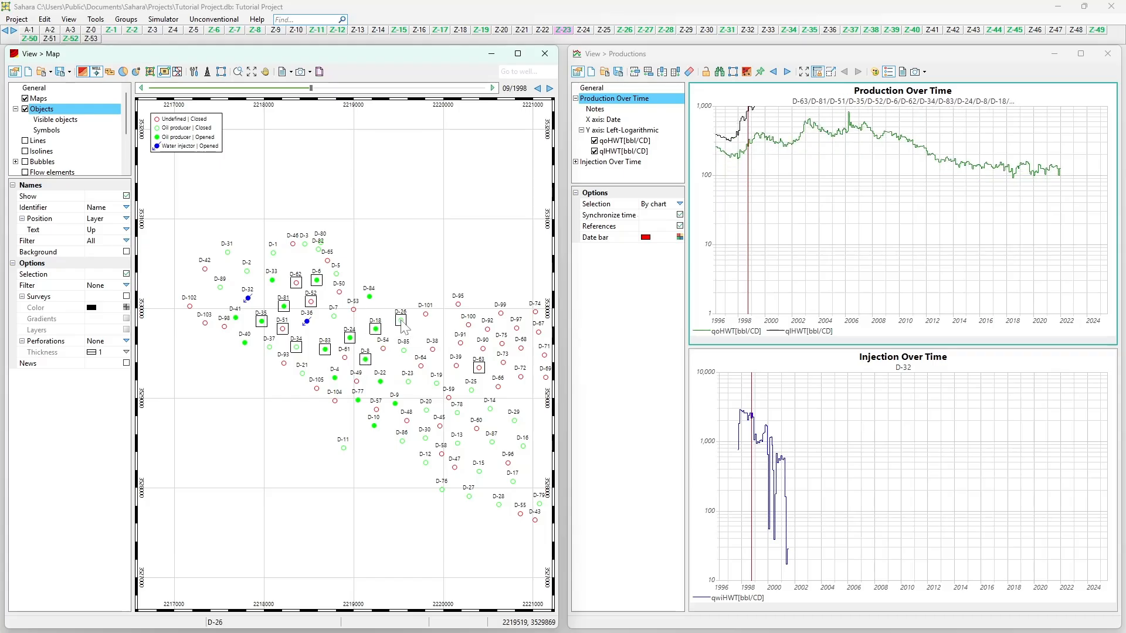
# Turn off Fix scale for the charts and add well D-84 to the map selection.
pyautogui.click(808, 181)
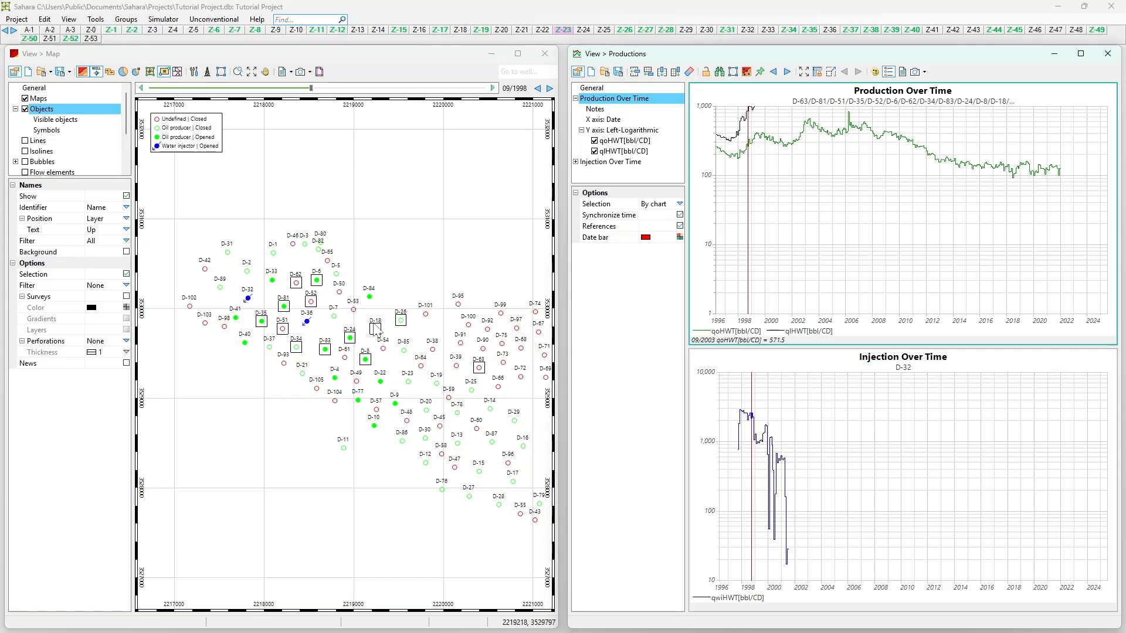
pyautogui.scroll(2, 415, 331)
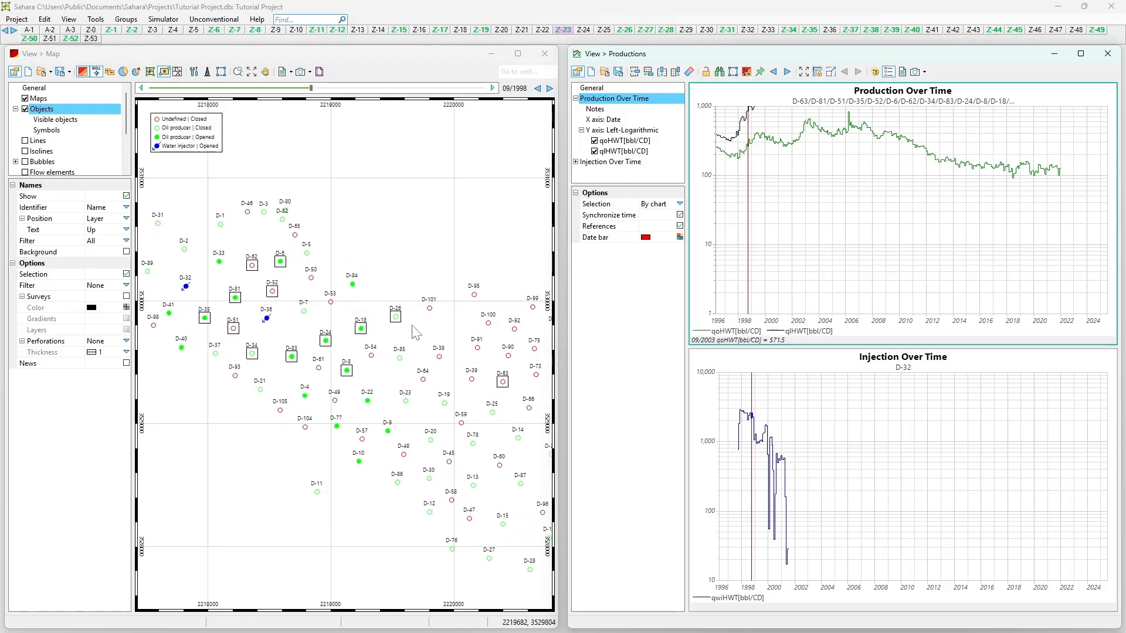
pyautogui.click(353, 285)
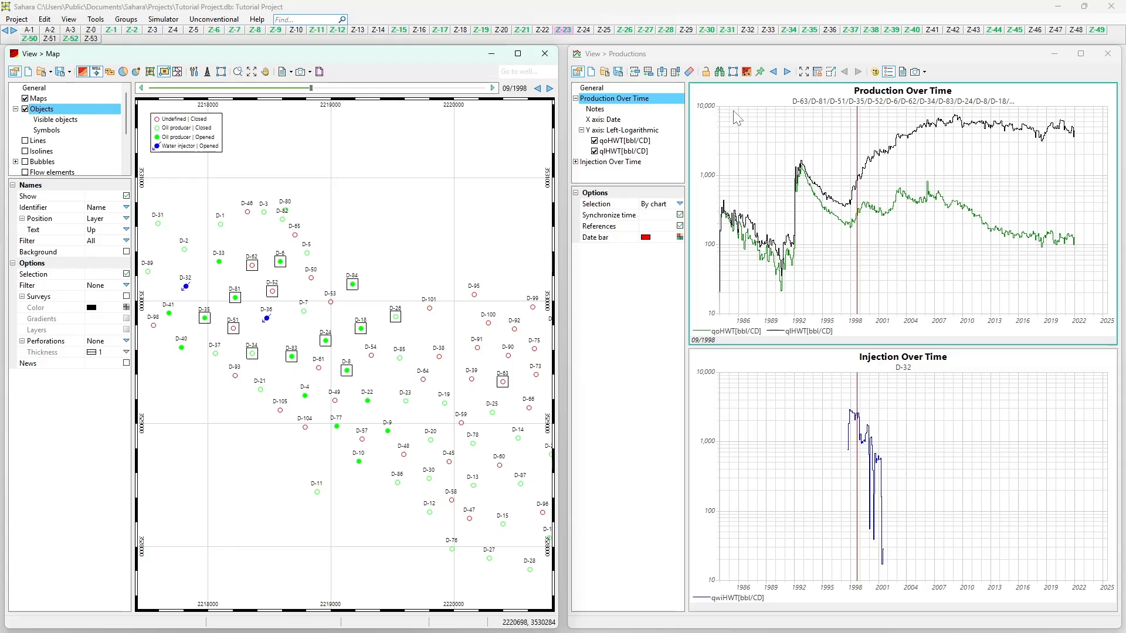
# Maximize and restore the Production Over Time chart, and do the same with the Injection Over Time chart.
pyautogui.click(831, 73)
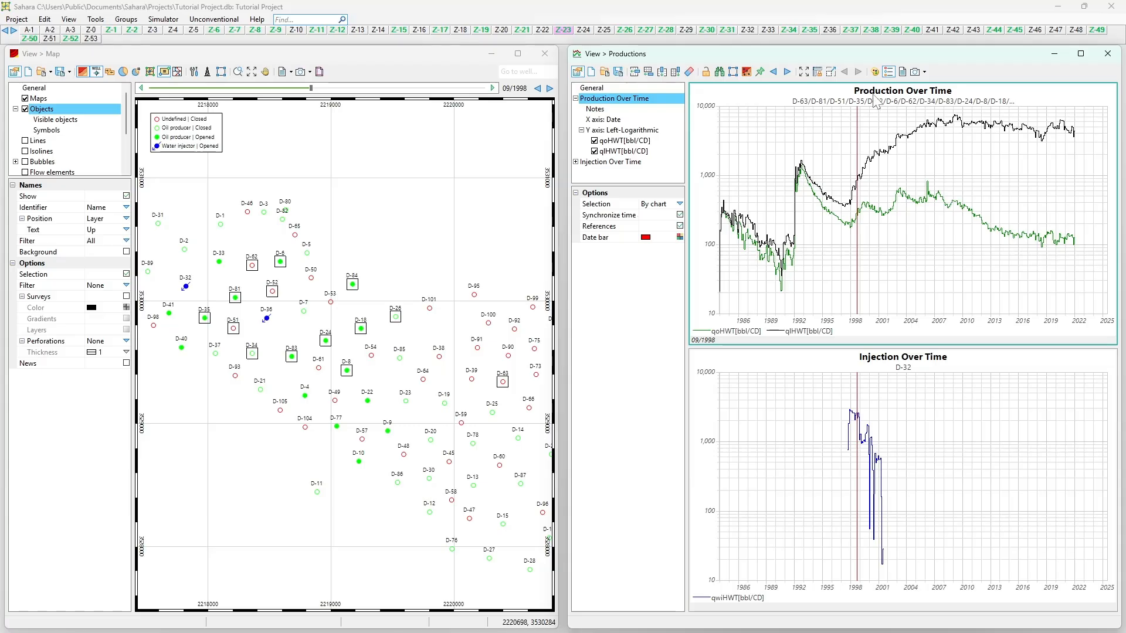
pyautogui.click(831, 77)
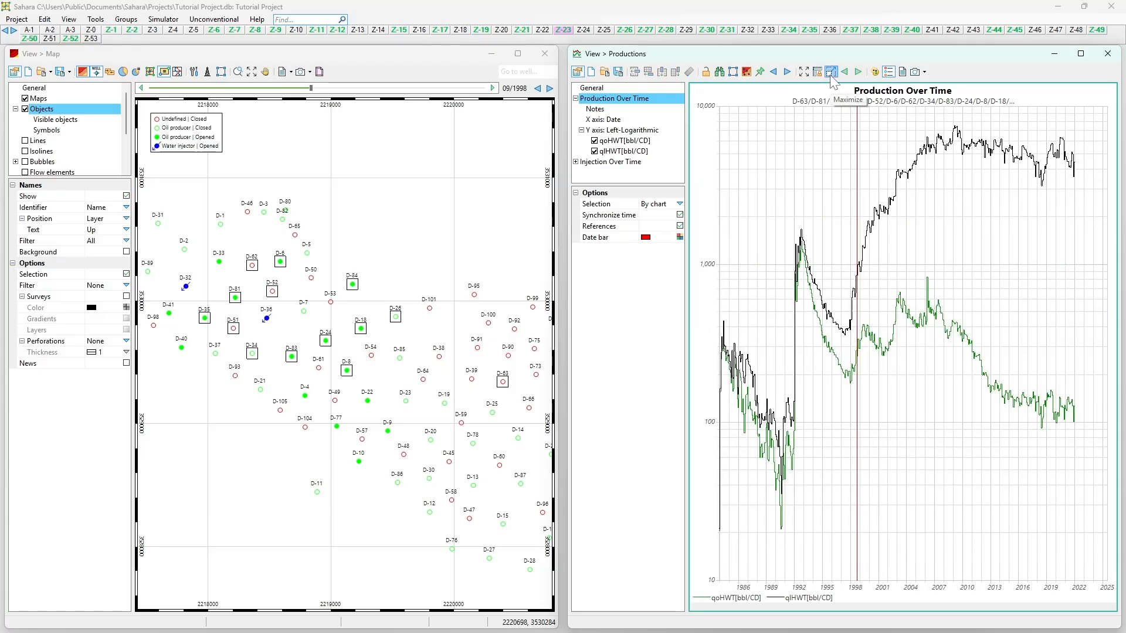
pyautogui.click(831, 78)
pyautogui.click(802, 368)
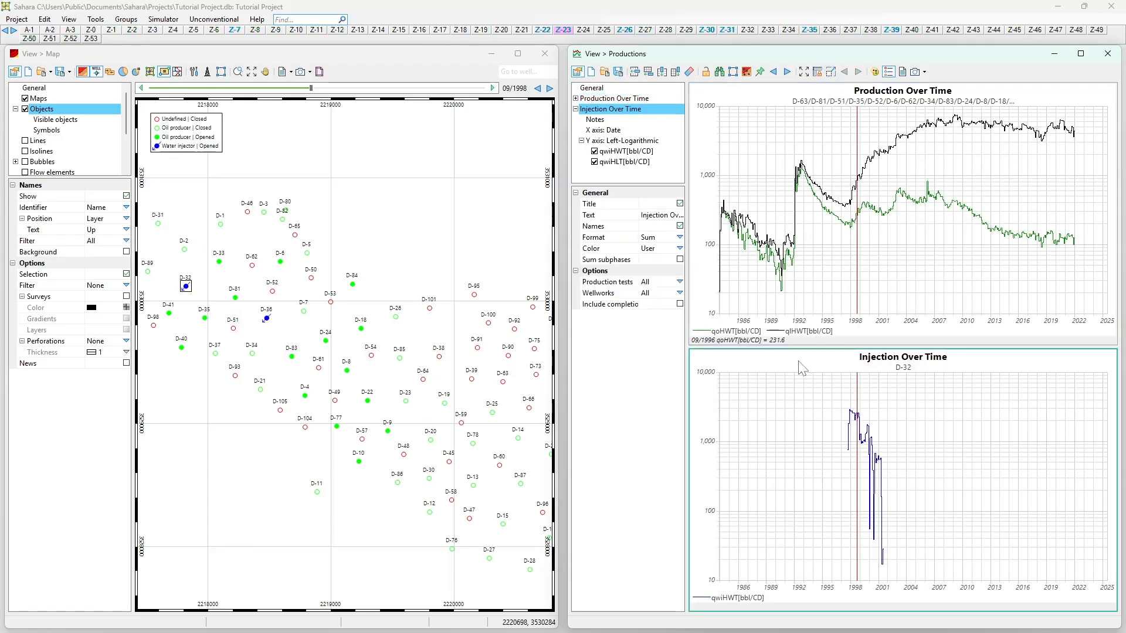
pyautogui.click(832, 74)
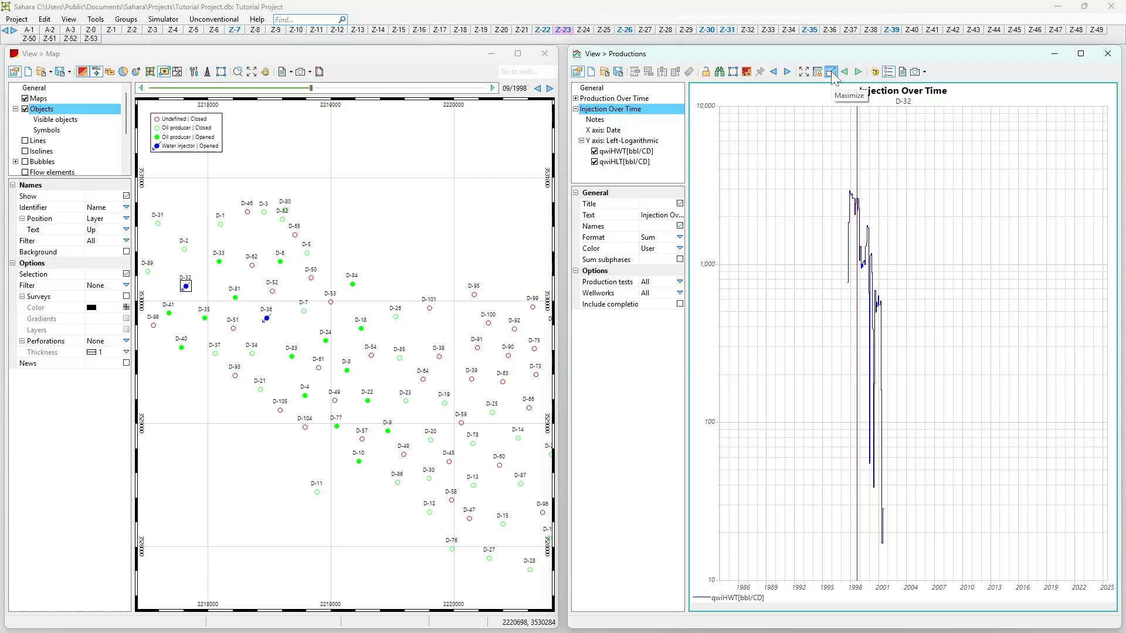
pyautogui.click(832, 74)
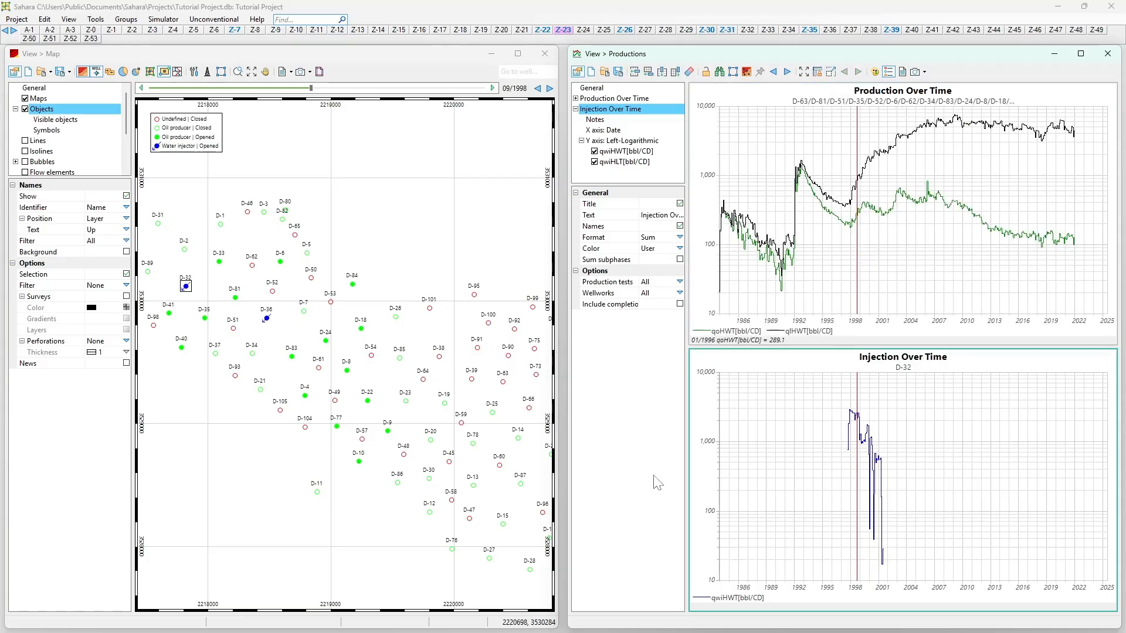
# Set the charts' background color to light grey in the graphics configurations.
pyautogui.click(875, 78)
pyautogui.moveTo(826, 146); pyautogui.dragTo(474, 111)
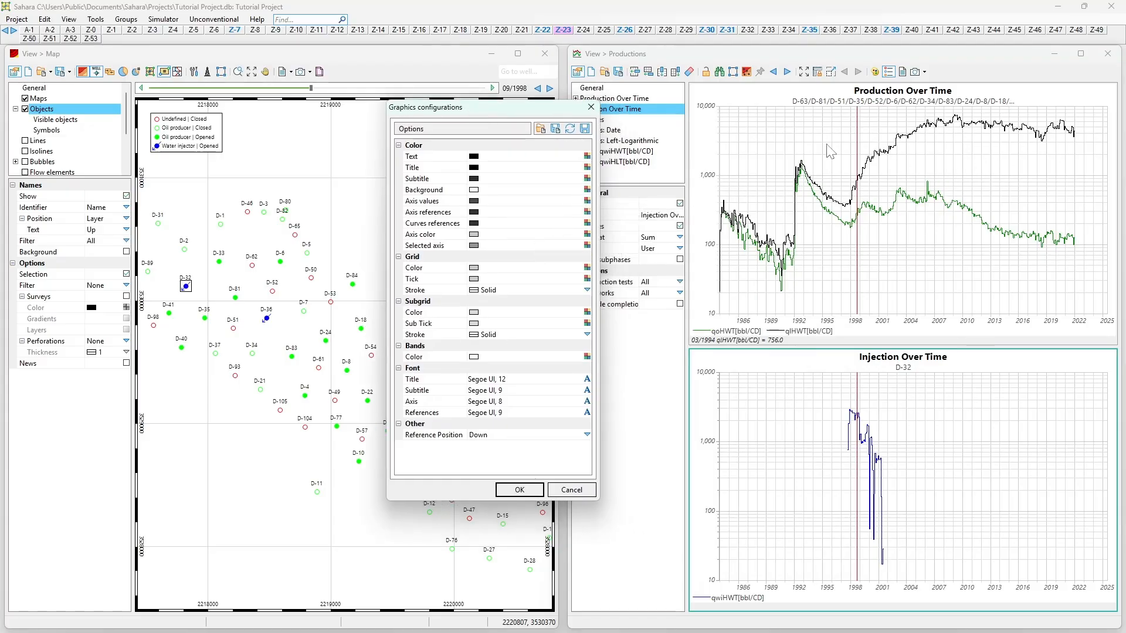
pyautogui.click(587, 189)
pyautogui.click(565, 238)
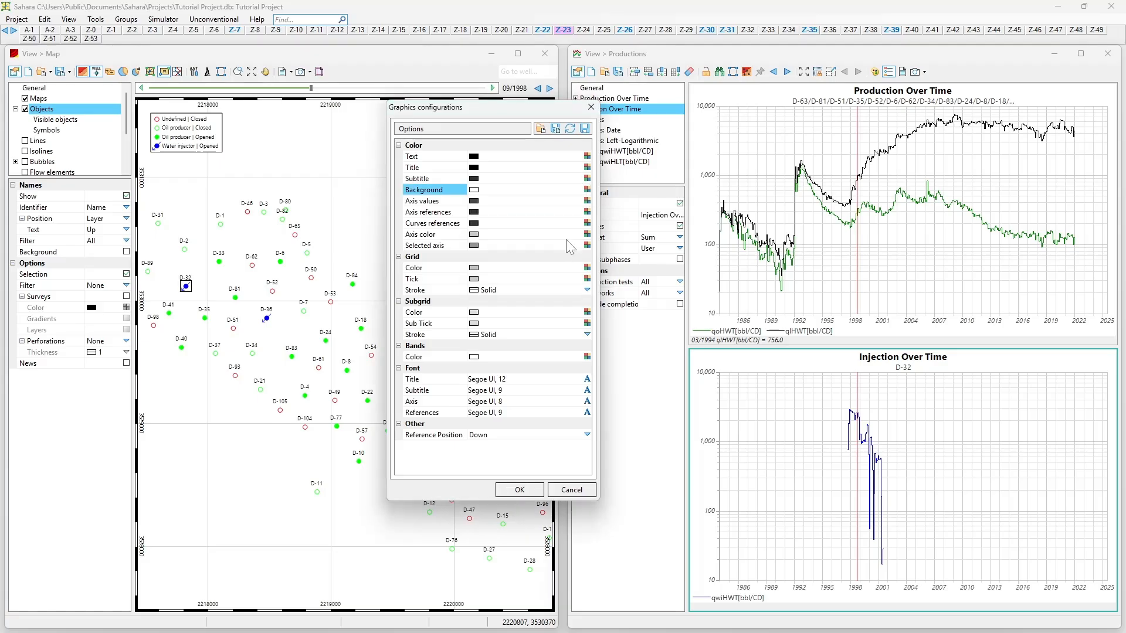
pyautogui.click(519, 490)
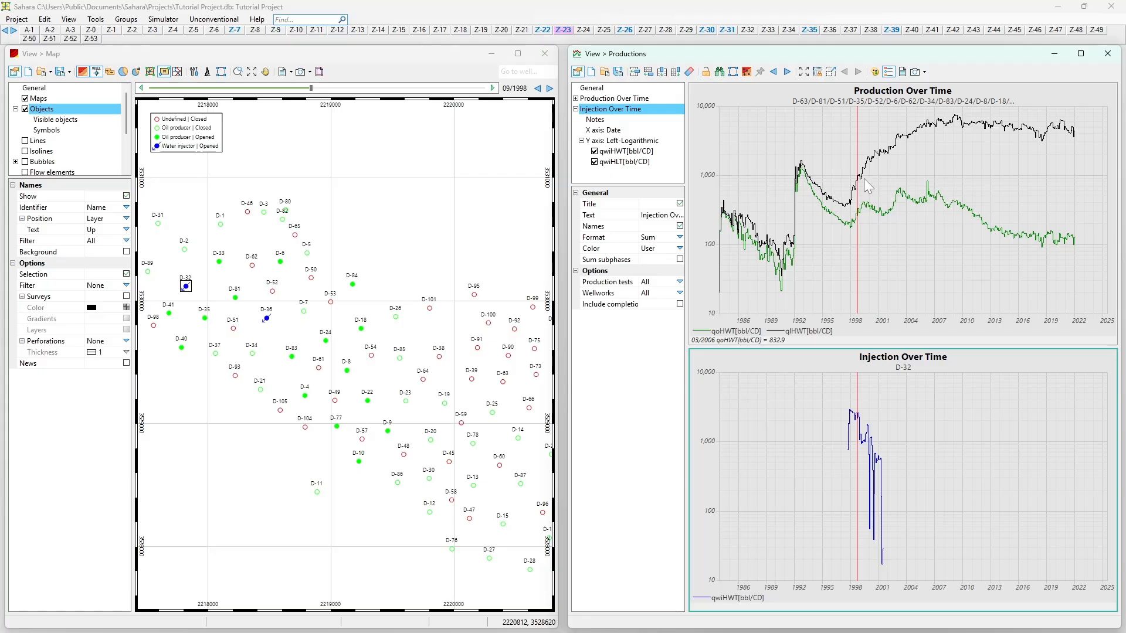
# Set the charts' background color back to white in the graphics configurations.
pyautogui.click(888, 71)
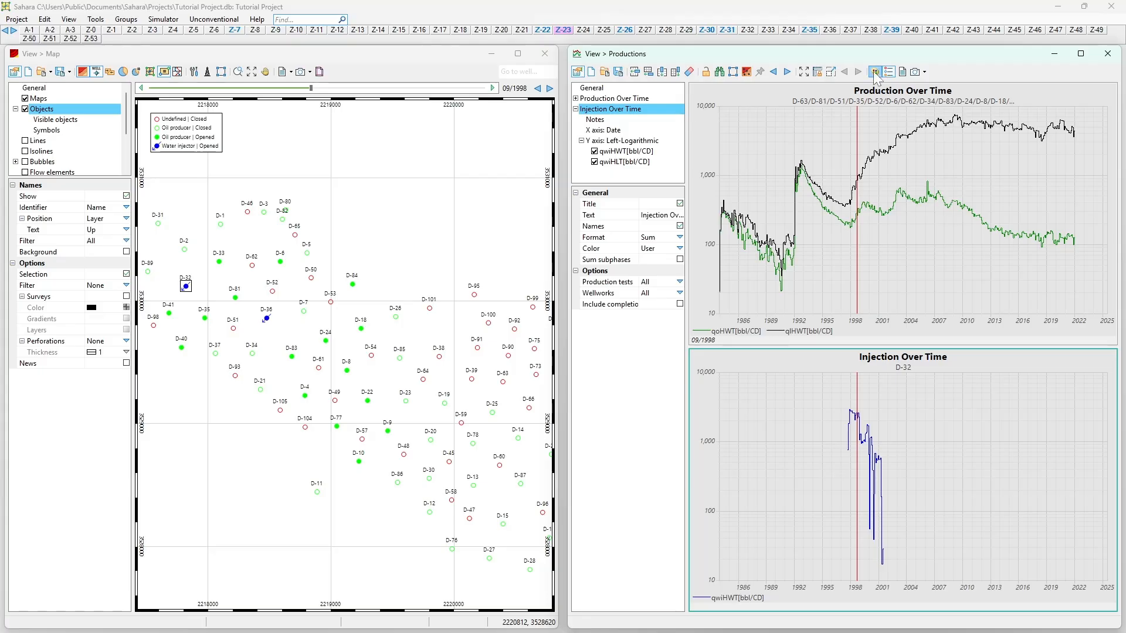
pyautogui.click(939, 227)
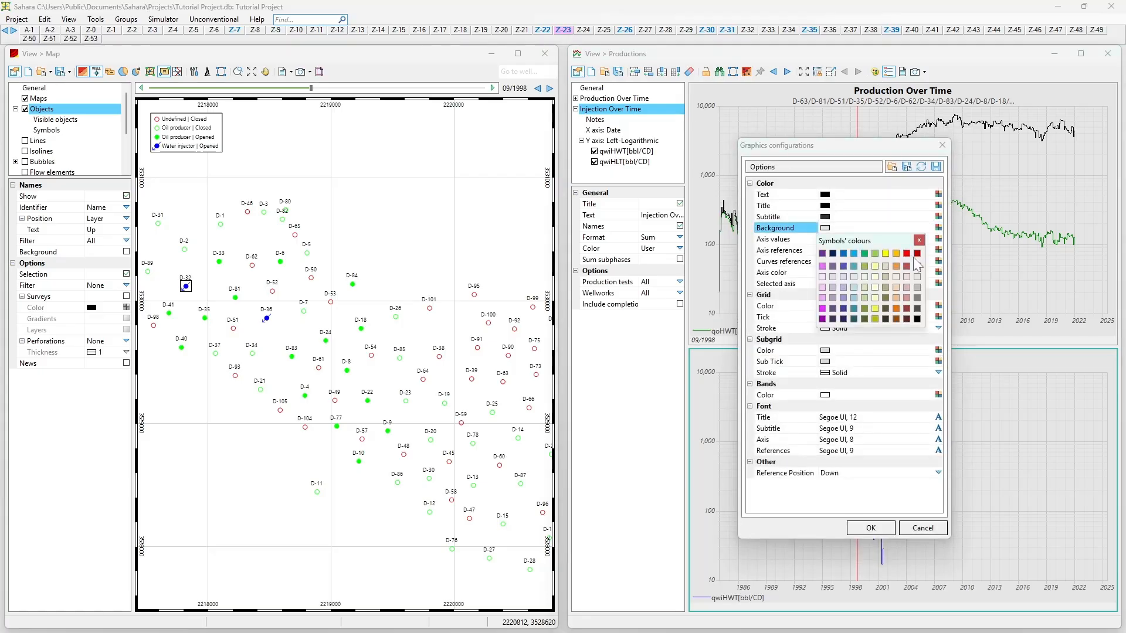
pyautogui.click(917, 276)
pyautogui.click(870, 528)
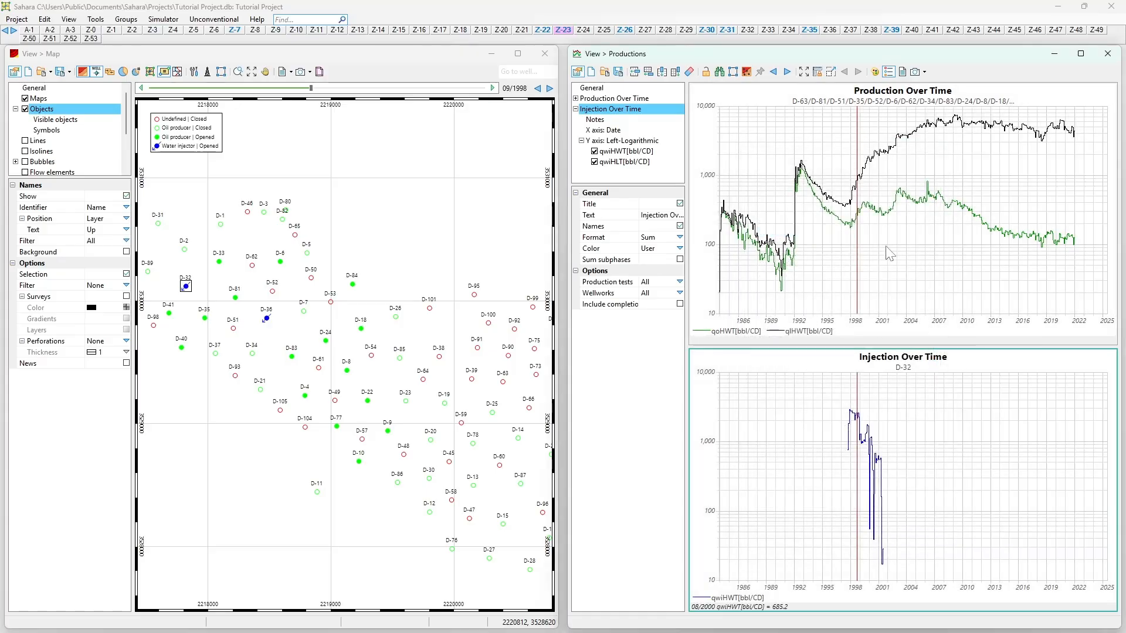
# Switch the chart labels off and on again, including through the References option in the general settings.
pyautogui.click(888, 73)
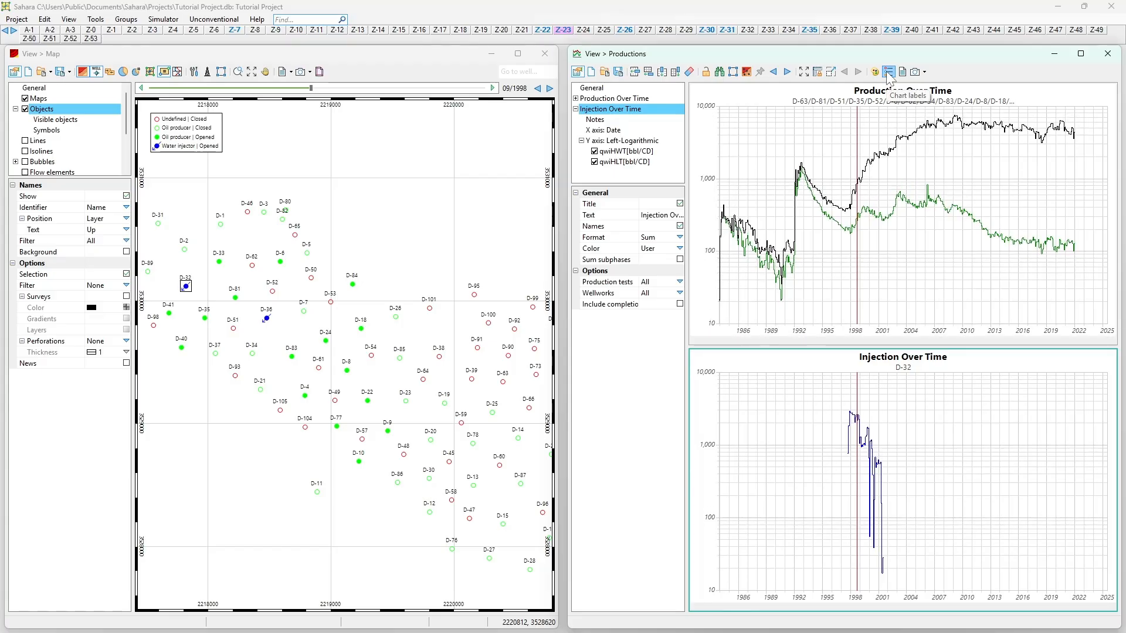
pyautogui.click(596, 87)
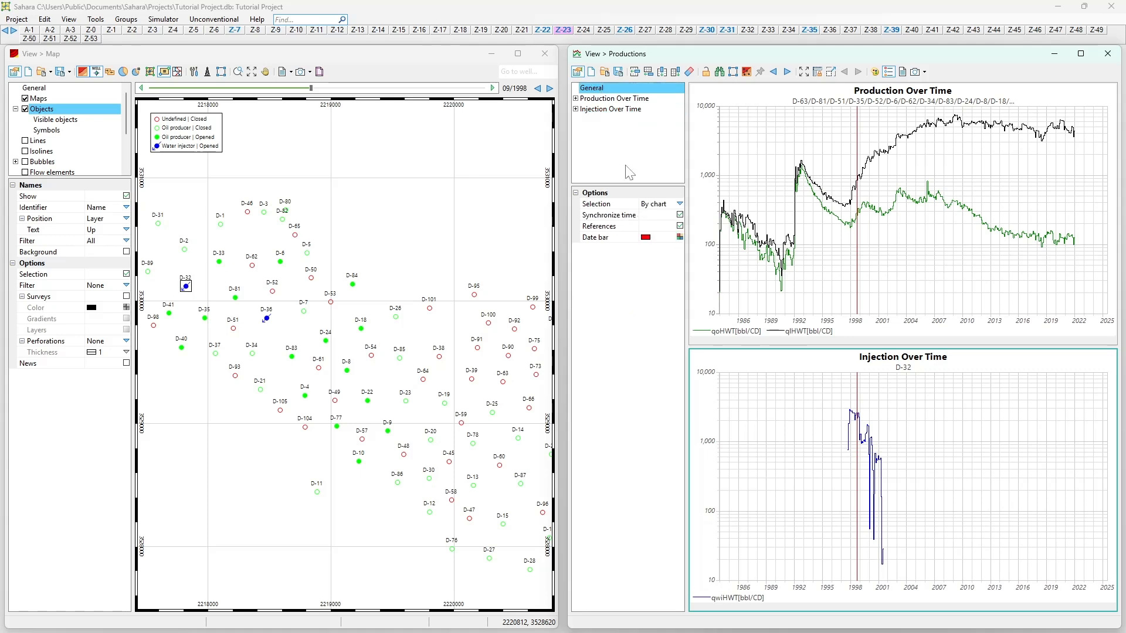
pyautogui.click(679, 227)
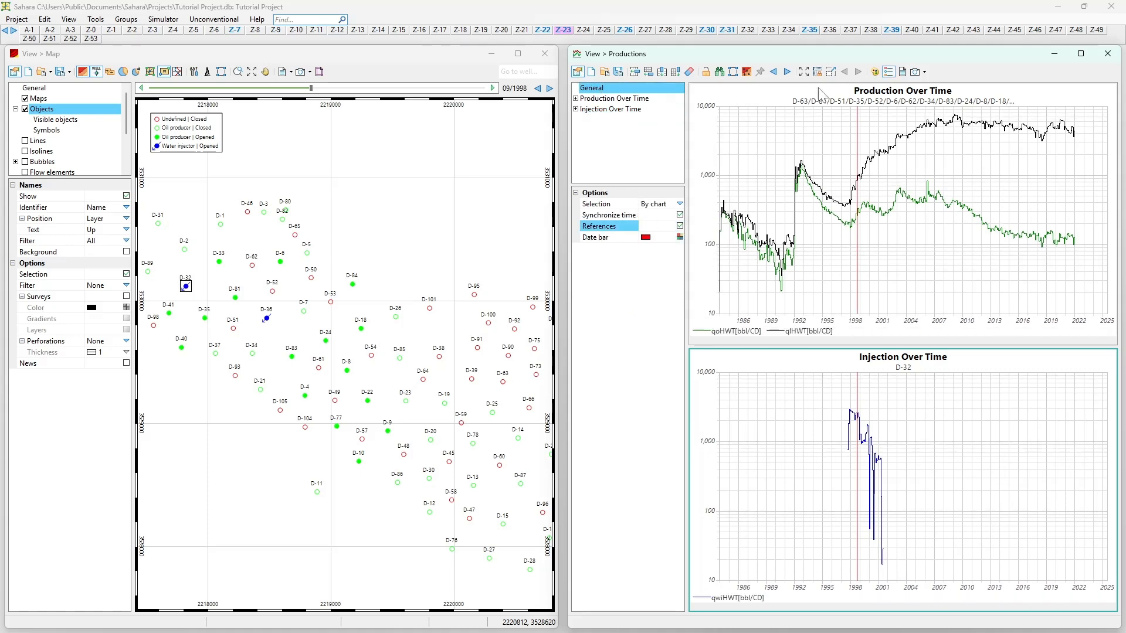
# Open the data report of the Production Over Time chart in a maximized window and look through its monthly rows.
pyautogui.click(902, 72)
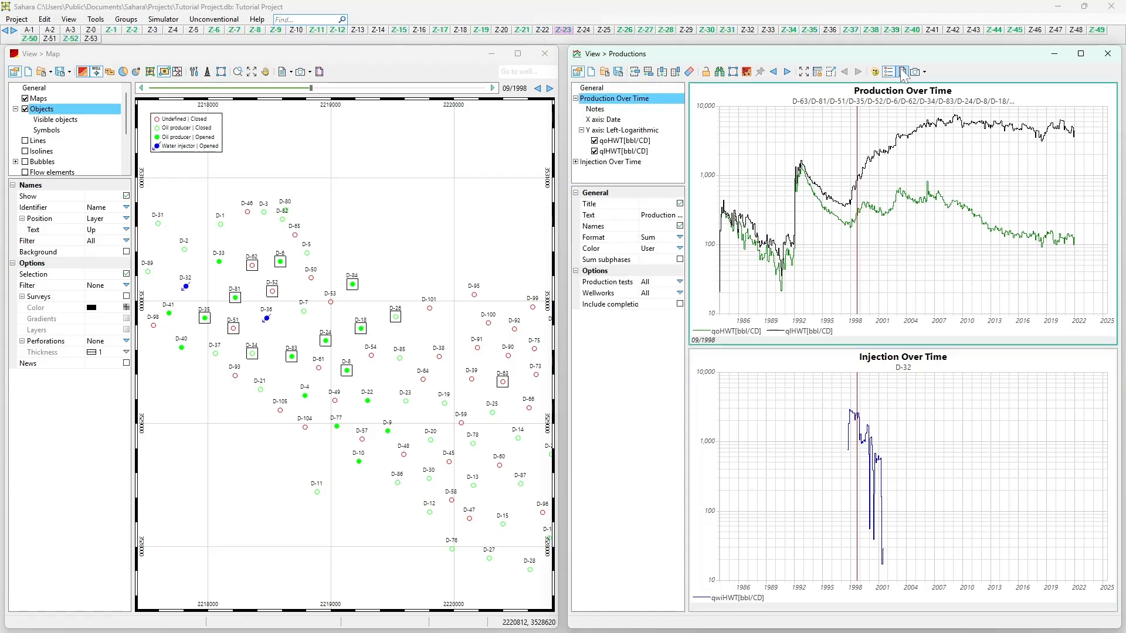
pyautogui.click(901, 73)
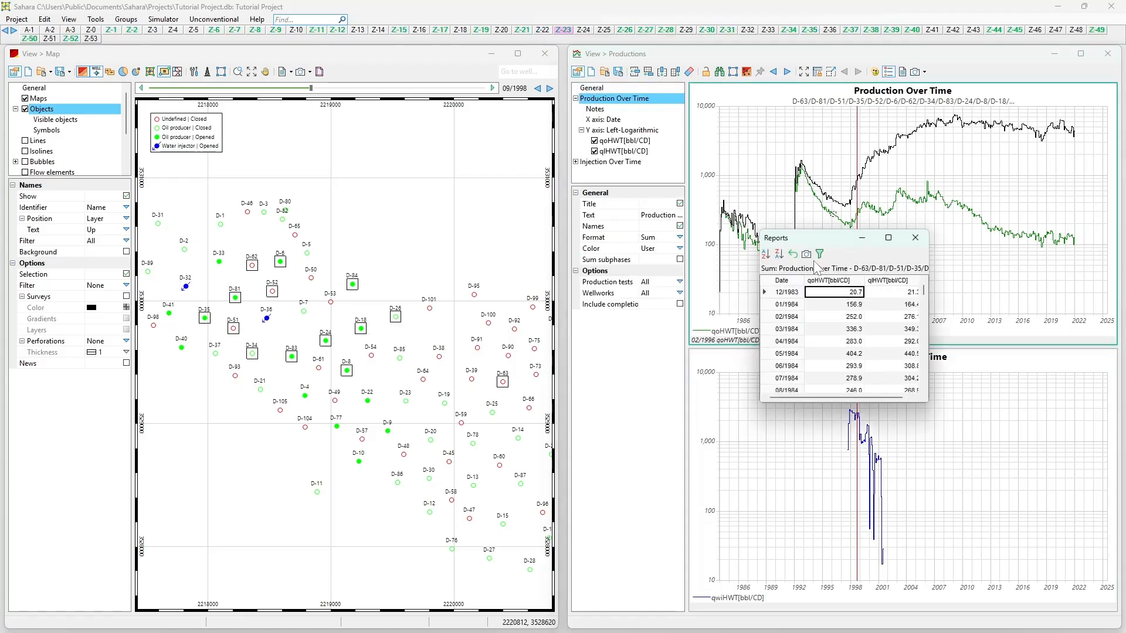
pyautogui.doubleClick(824, 236)
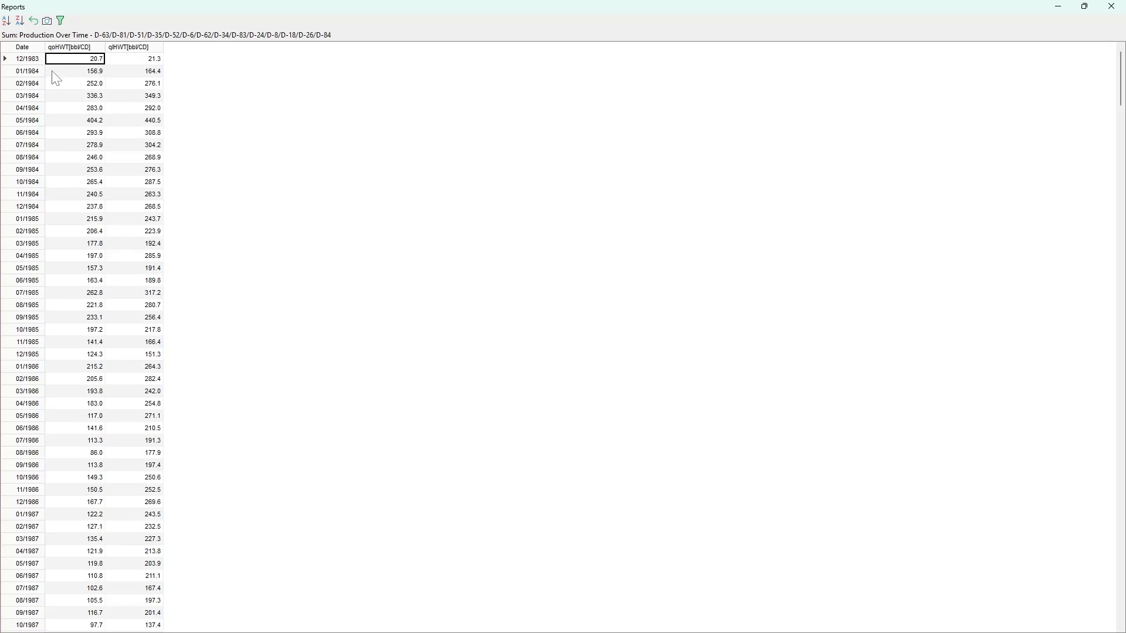
pyautogui.scroll(-20, 70, 73)
pyautogui.scroll(20, 88, 68)
# Highlight the qoHWT and qlHWT columns of the report in turn, and close the restored report window.
pyautogui.click(75, 46)
pyautogui.click(120, 48)
pyautogui.click(94, 48)
pyautogui.click(123, 48)
pyautogui.click(88, 48)
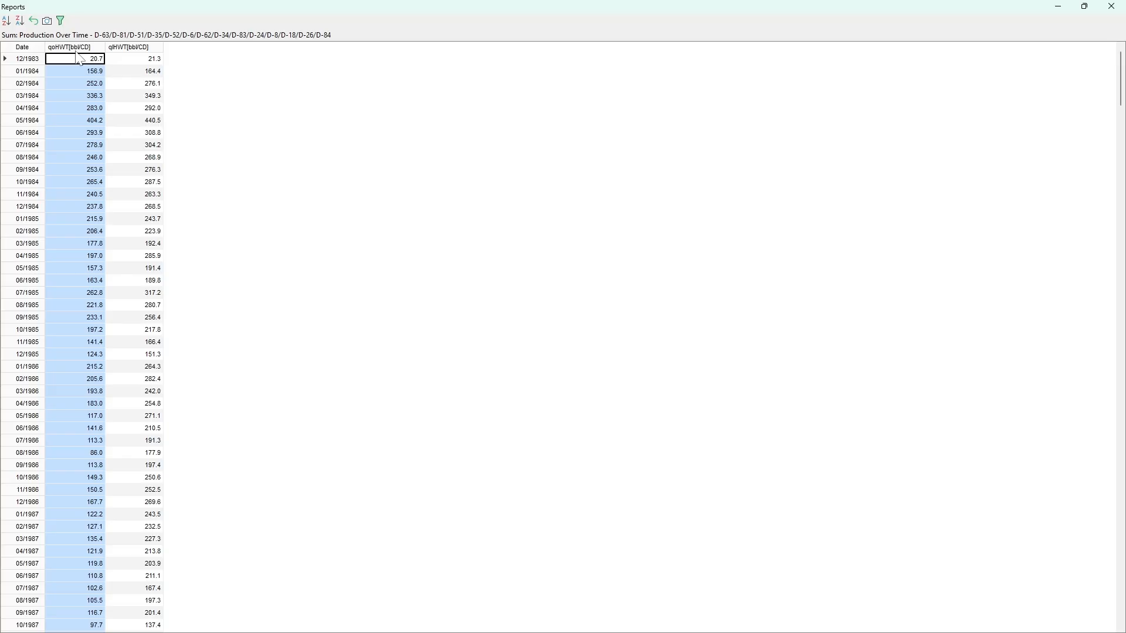
pyautogui.click(115, 47)
pyautogui.click(89, 47)
pyautogui.click(121, 49)
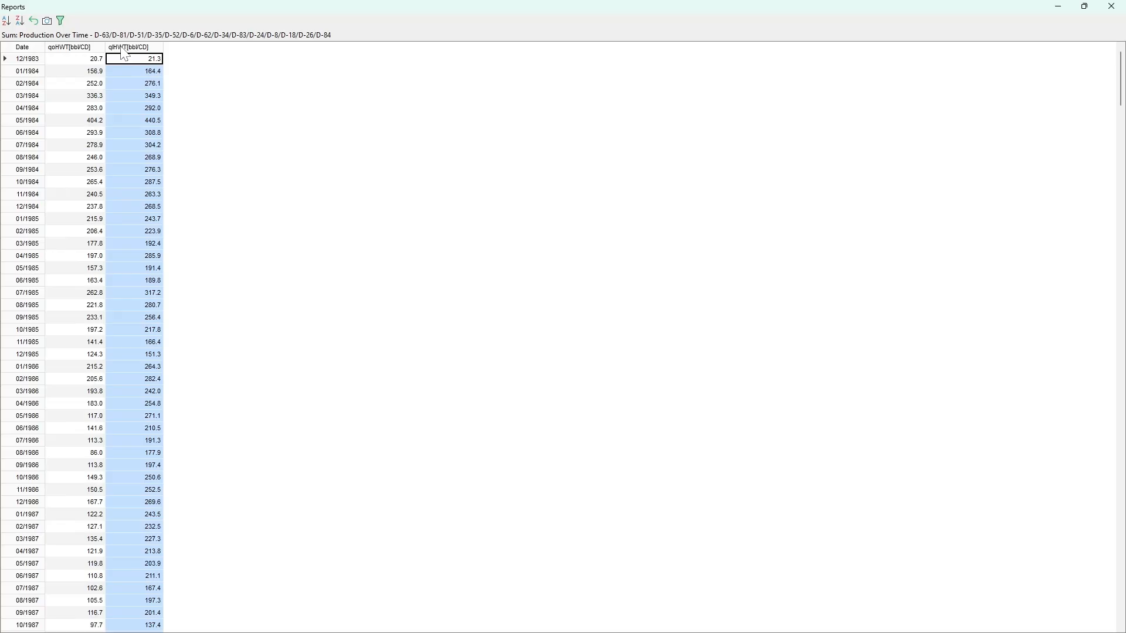
pyautogui.click(87, 49)
pyautogui.hotkey('alt', 'Tab')
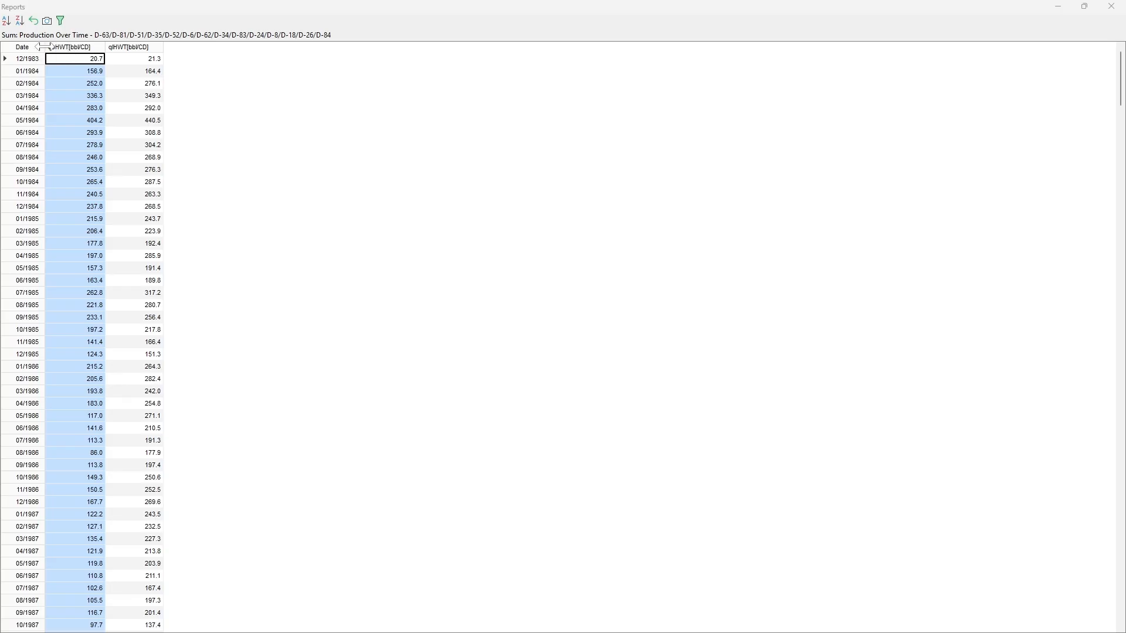
pyautogui.click(111, 49)
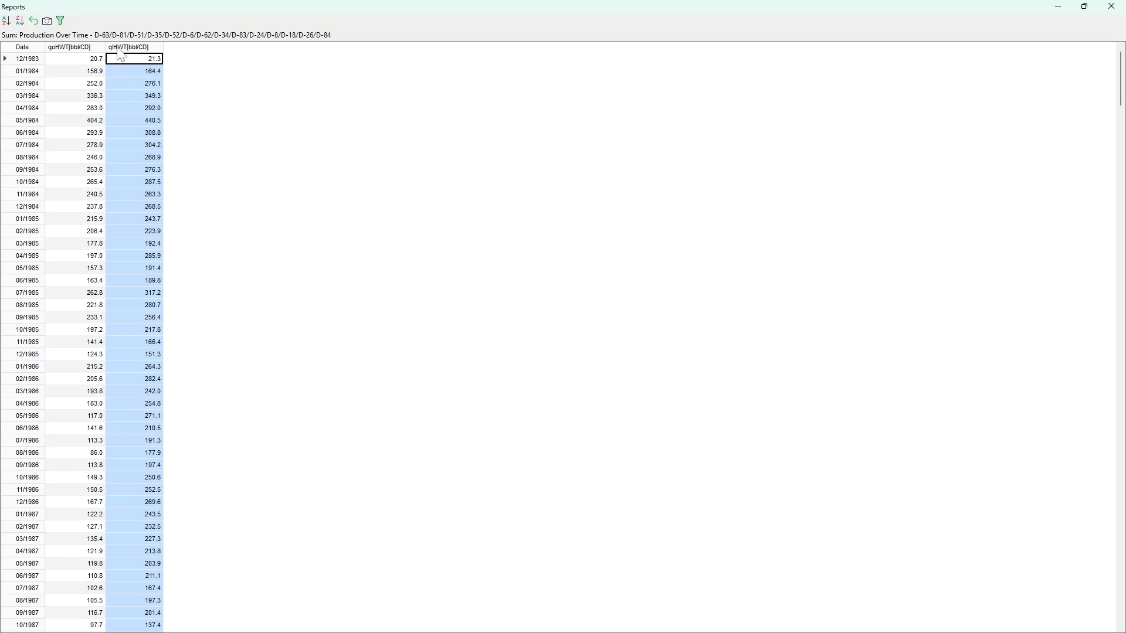
pyautogui.moveTo(365, 4); pyautogui.dragTo(307, 146)
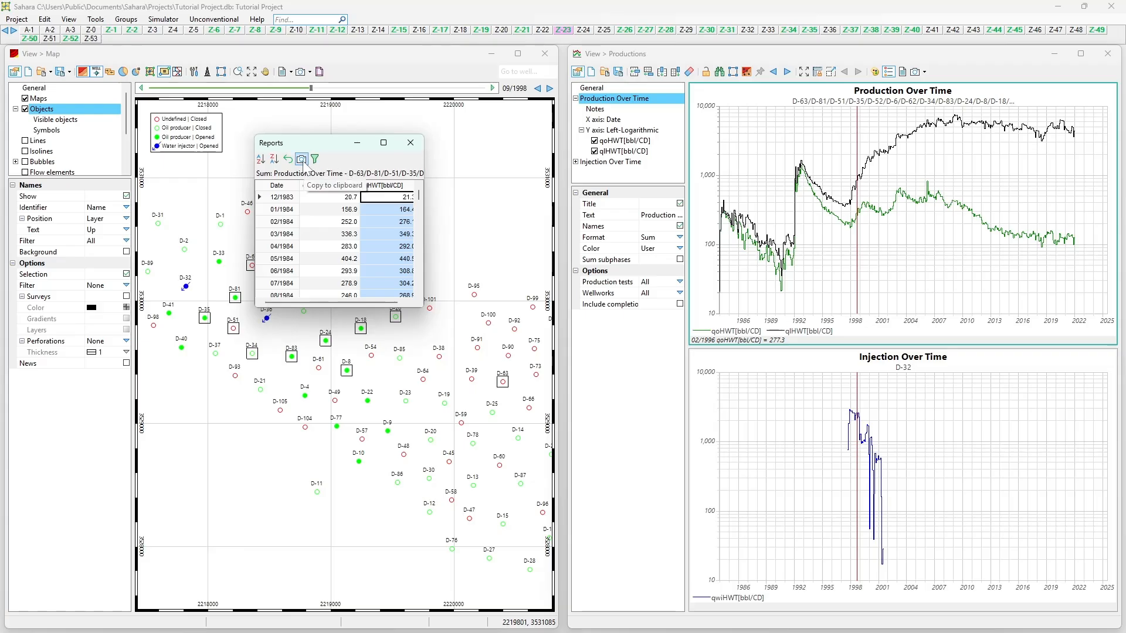
pyautogui.click(410, 143)
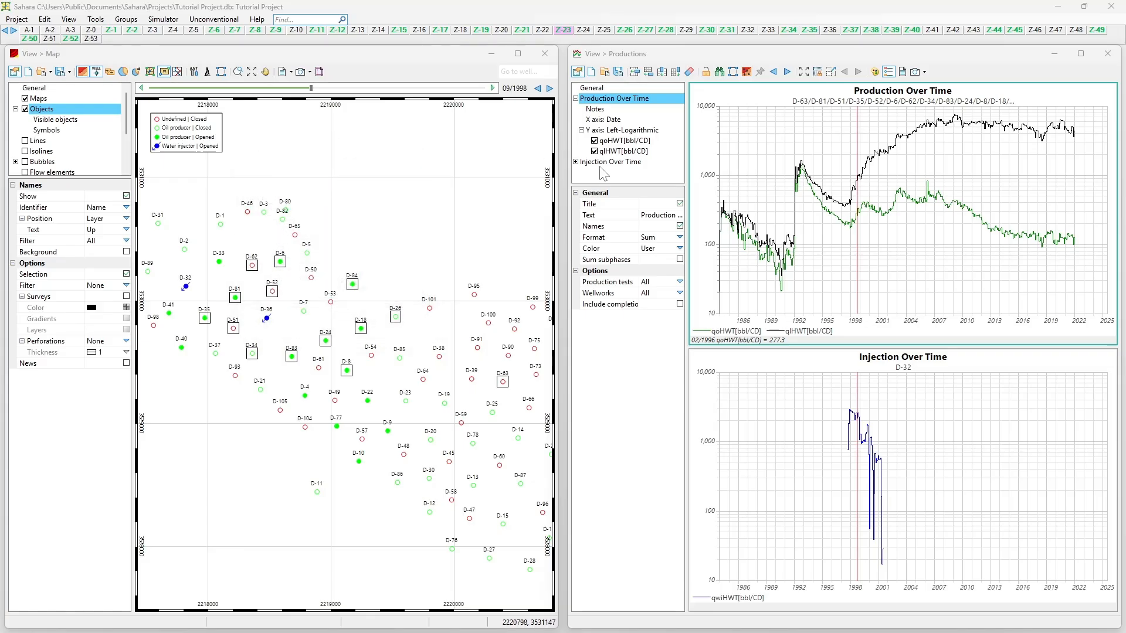